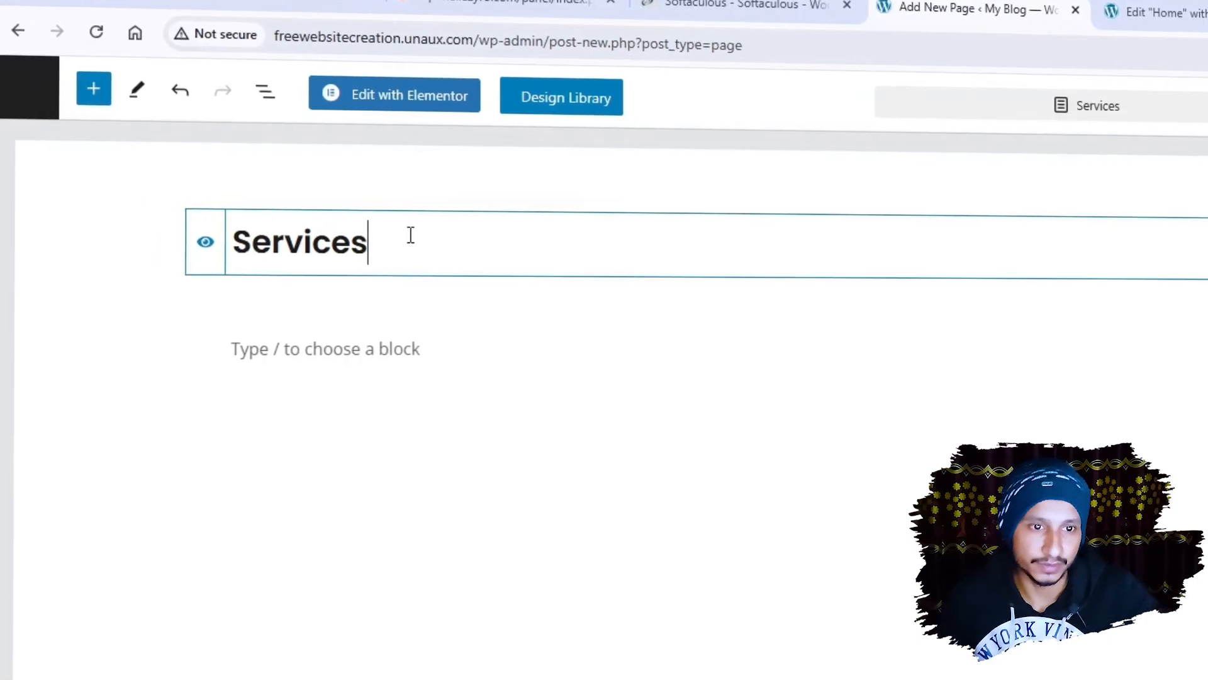
Step: Open the new Services page for editing with Elementor
click(259, 410)
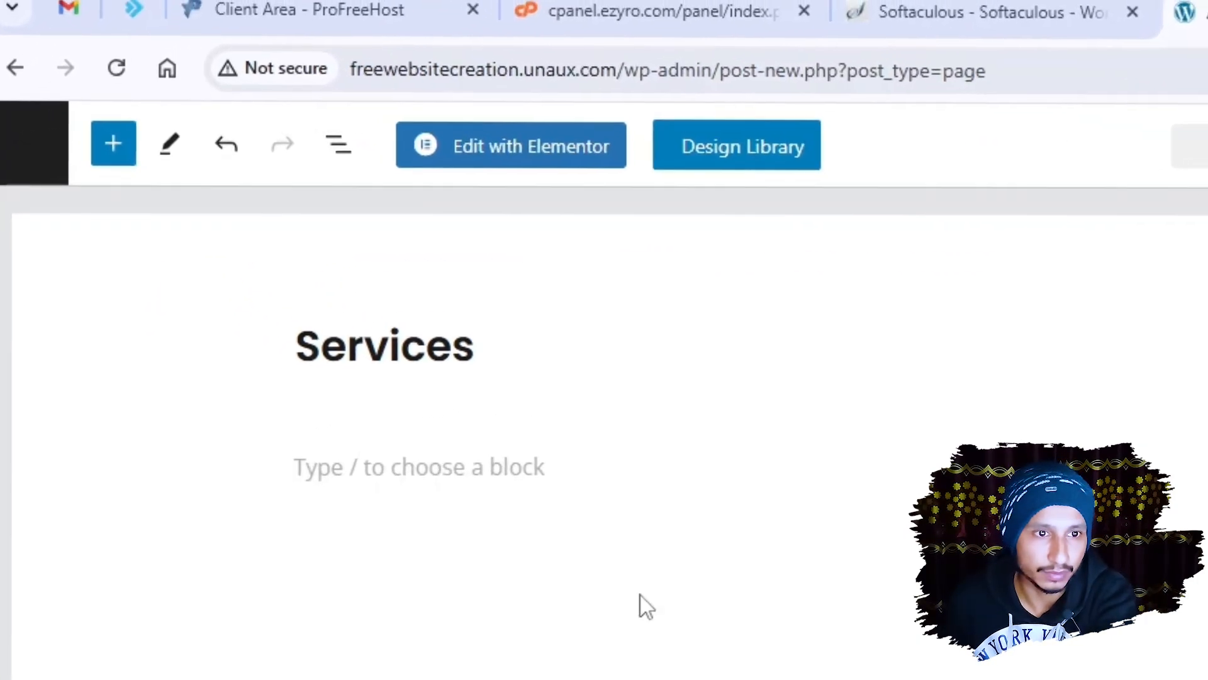
click(428, 109)
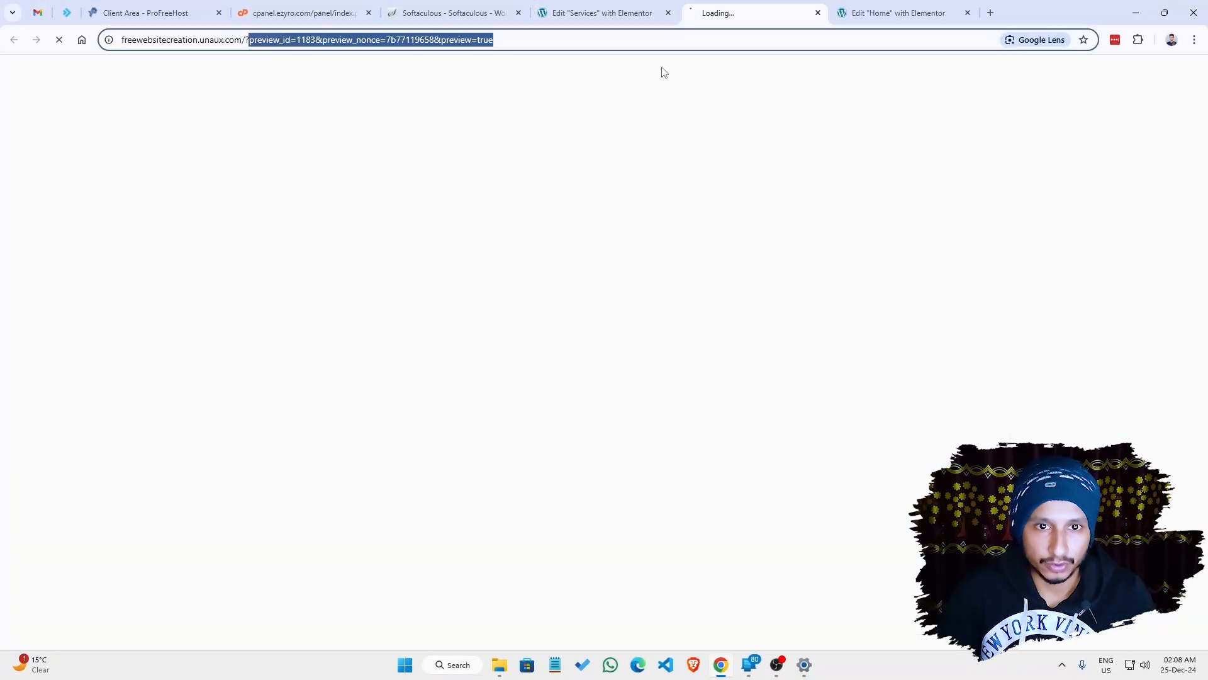
Step: Load freewebsitecreation.unaux.com/services in the preview tab to check the page, and return to the Services page editor
key(BackSpace)
key(BackSpace)
text(serv)
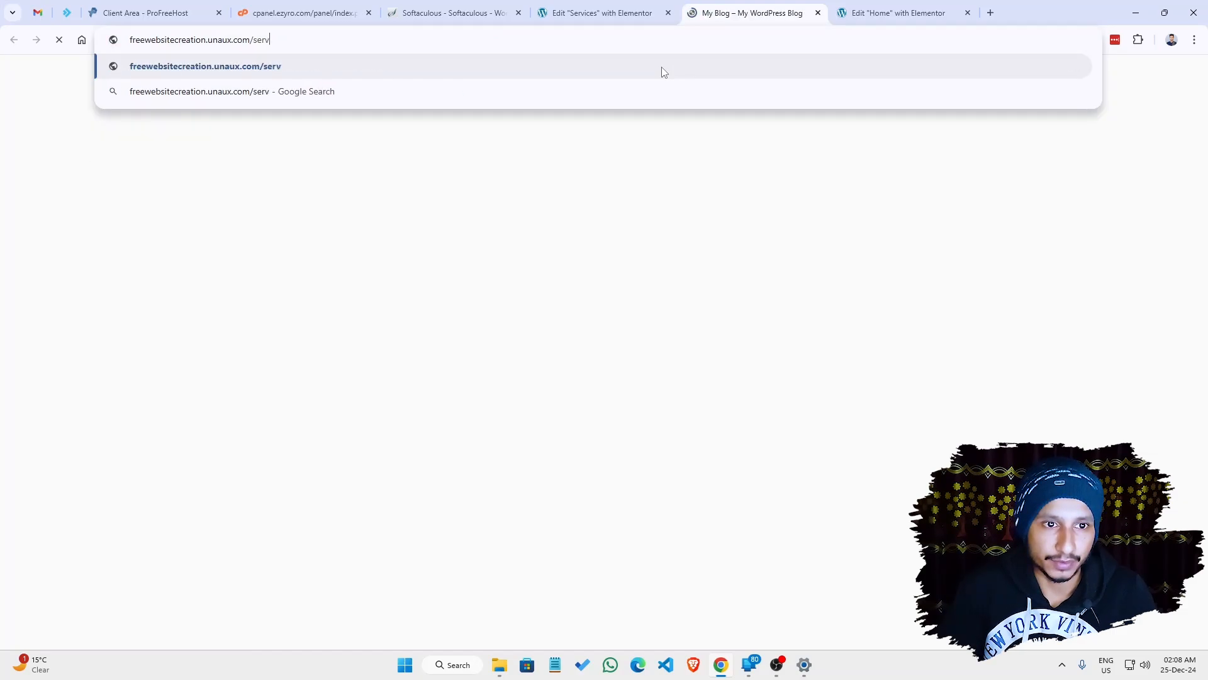
text(ices)
key(Return)
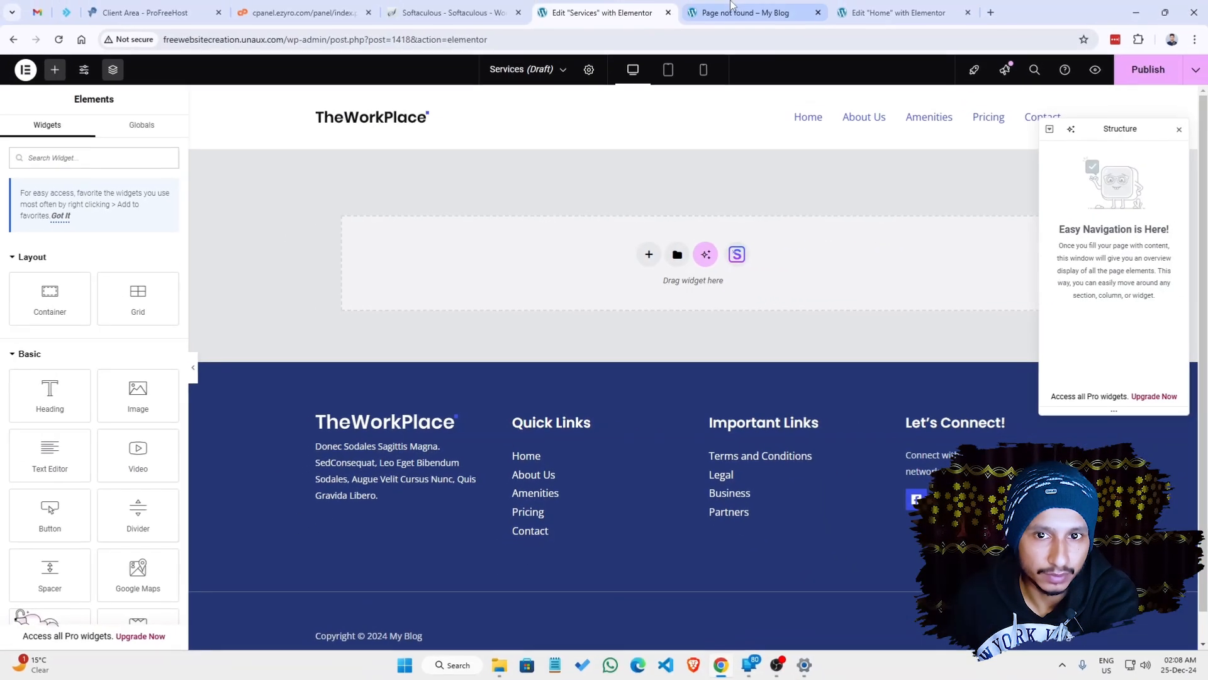
click(740, 9)
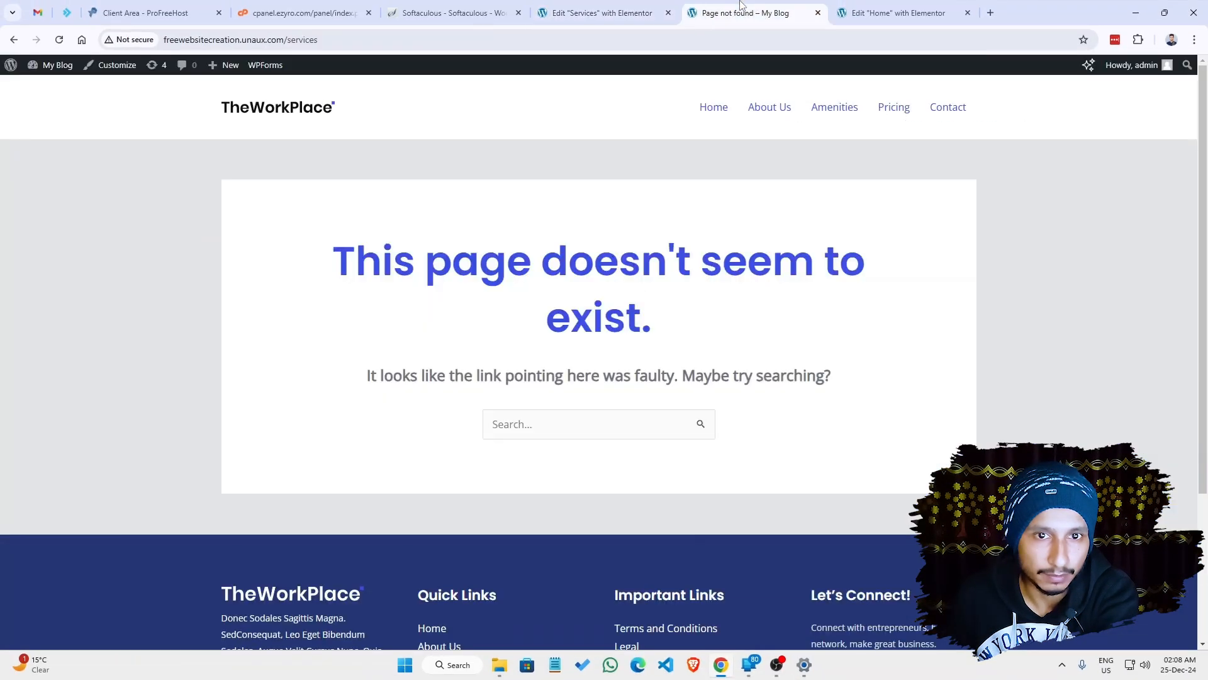
click(602, 12)
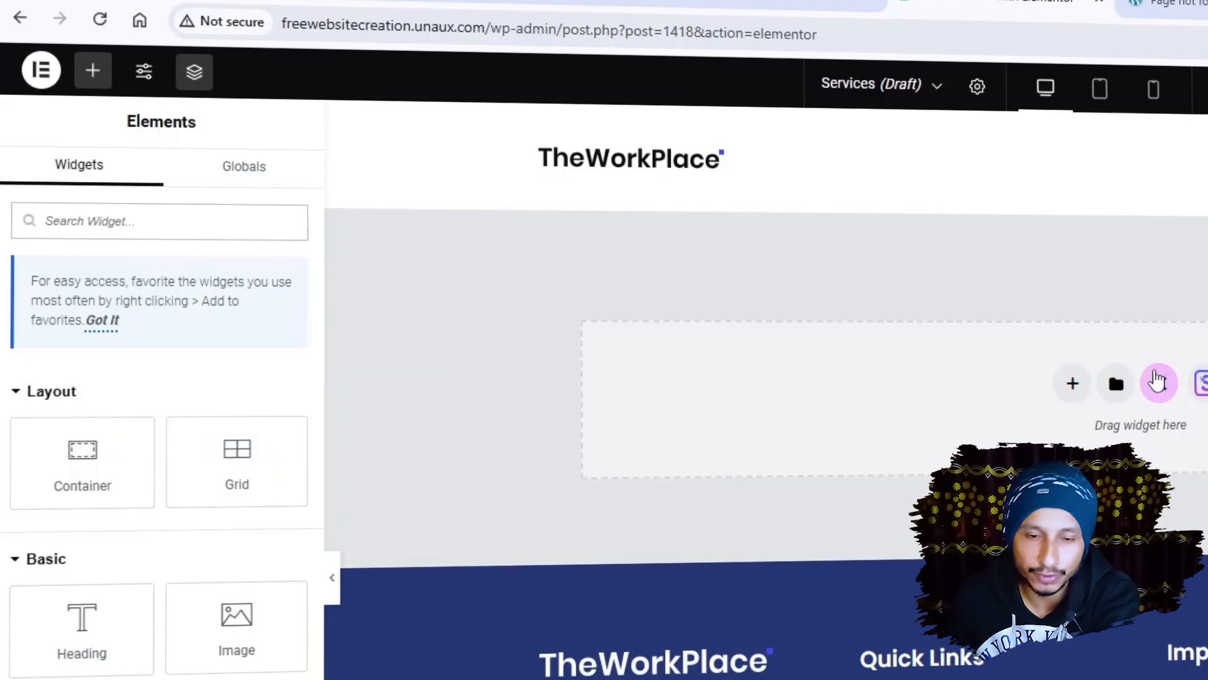
Step: Place a Heading widget in the empty drop area of the Services page and delete it
scroll(133, 620, down, 1)
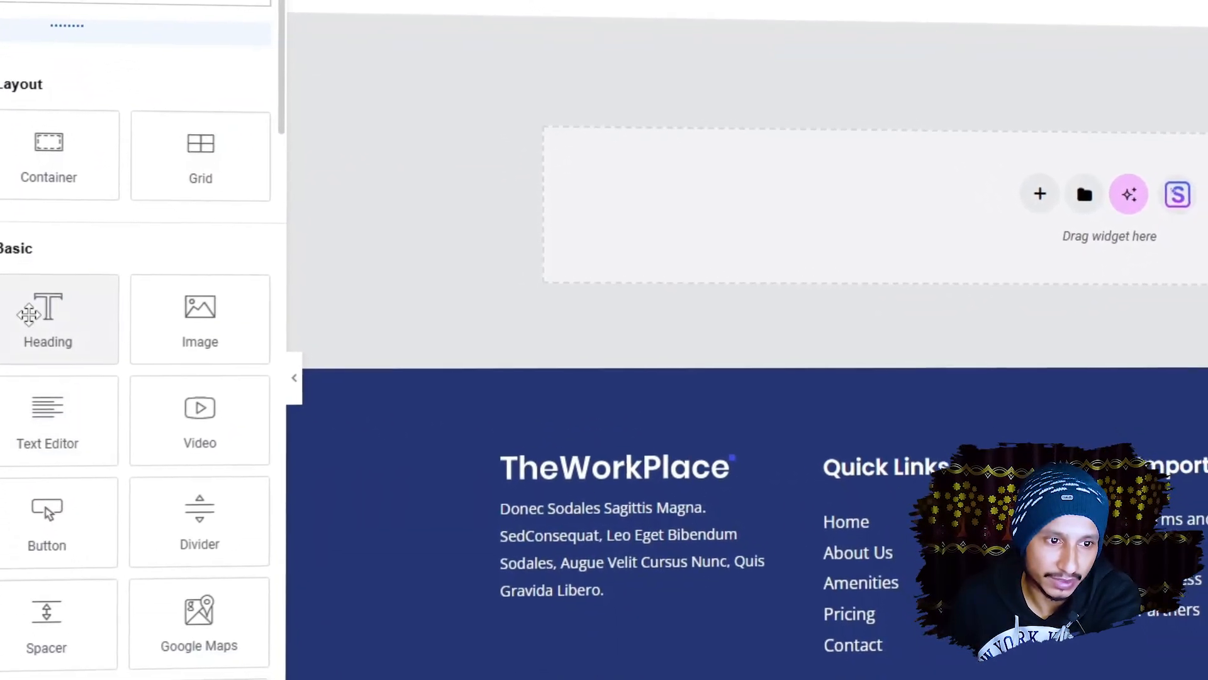
drag(65, 403, 874, 264)
drag(774, 150, 769, 148)
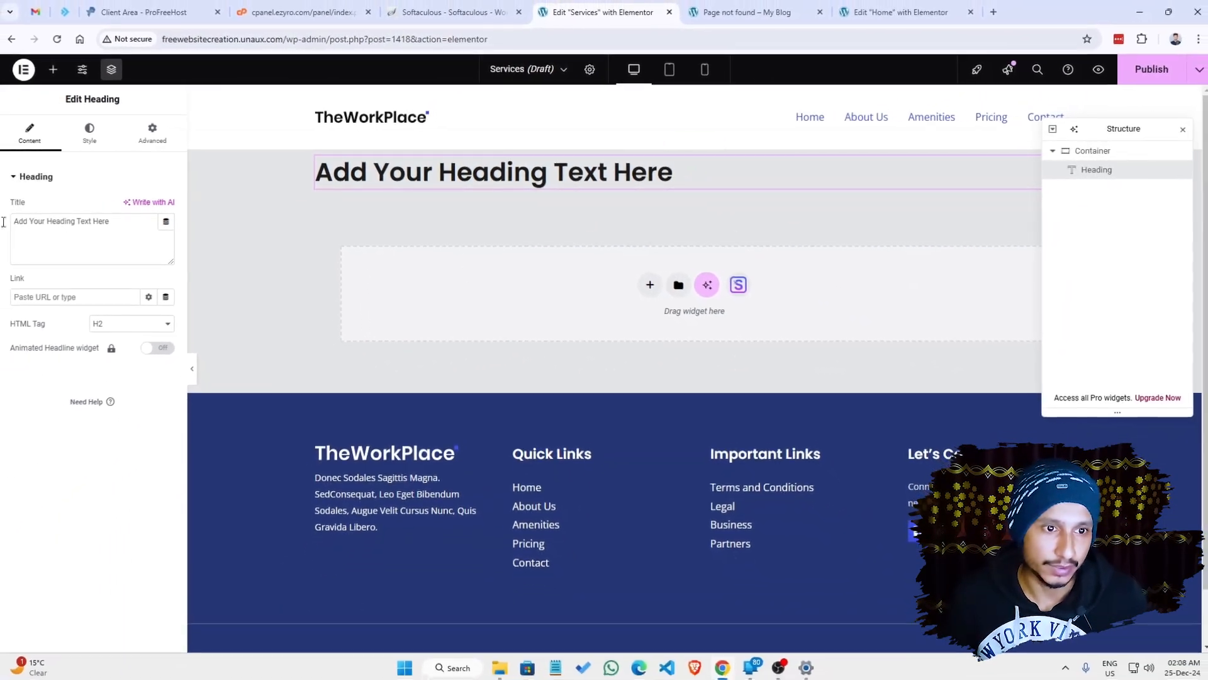
key(Delete)
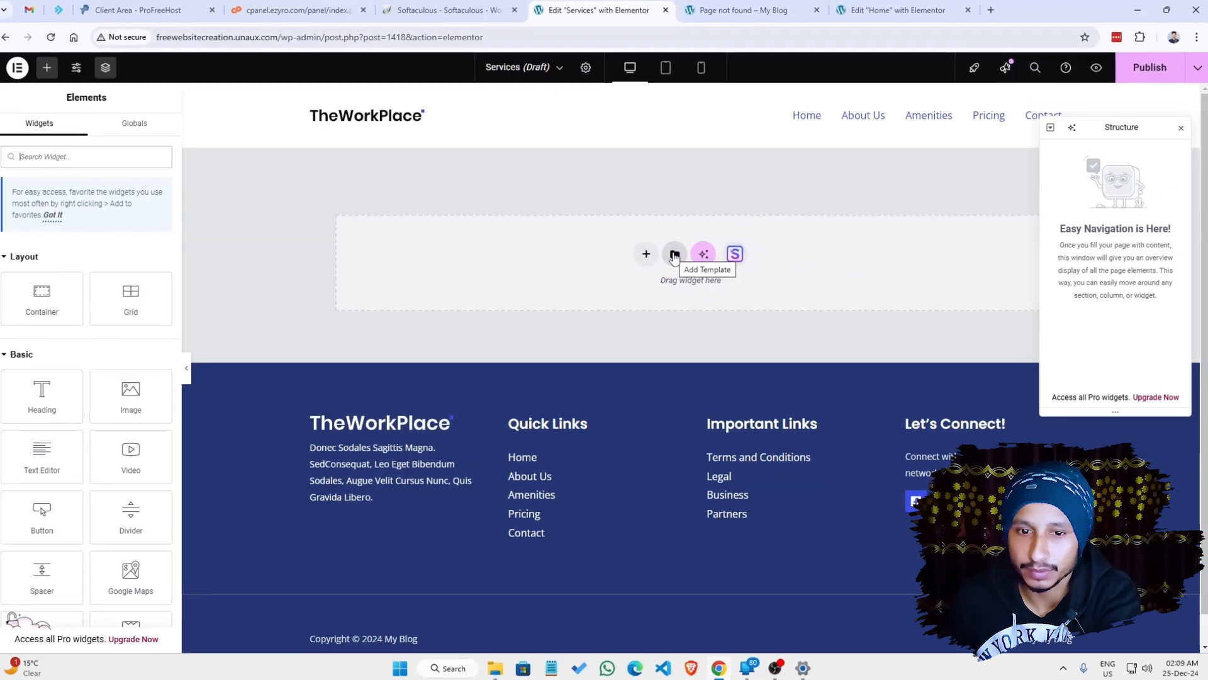
Step: Open the template library, filter the blocks to the Services category and look through the designs
click(562, 233)
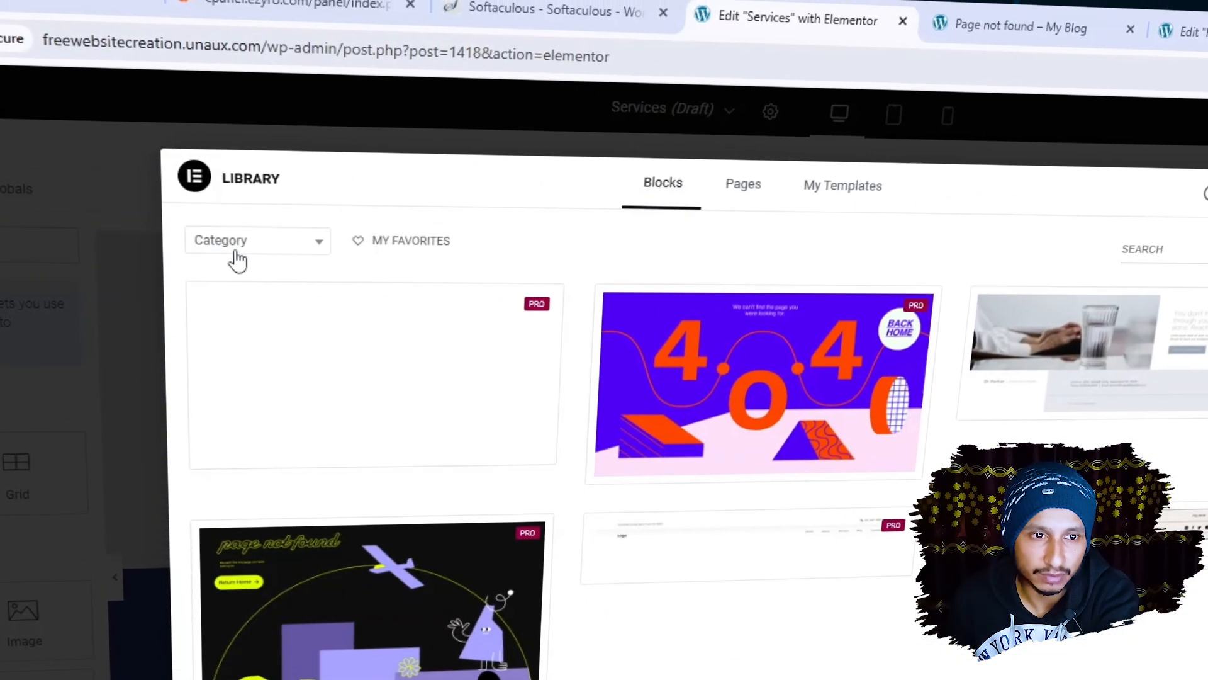
click(246, 255)
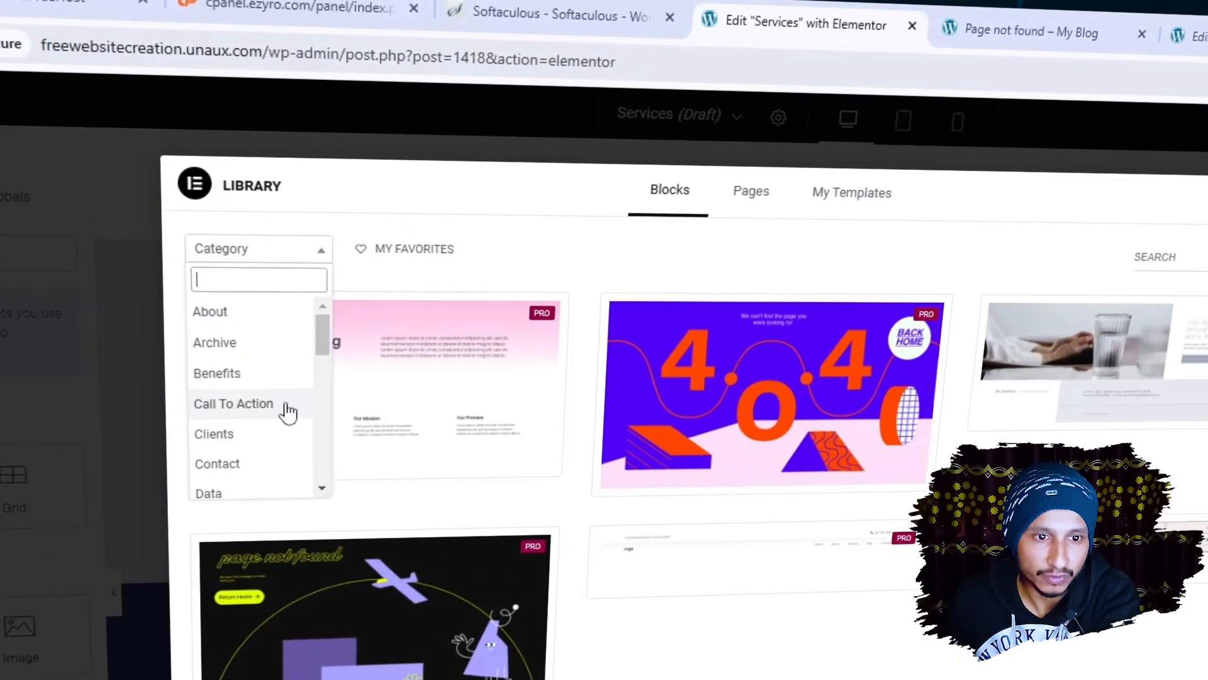
drag(319, 343, 323, 440)
scroll(296, 396, down, 1)
click(235, 428)
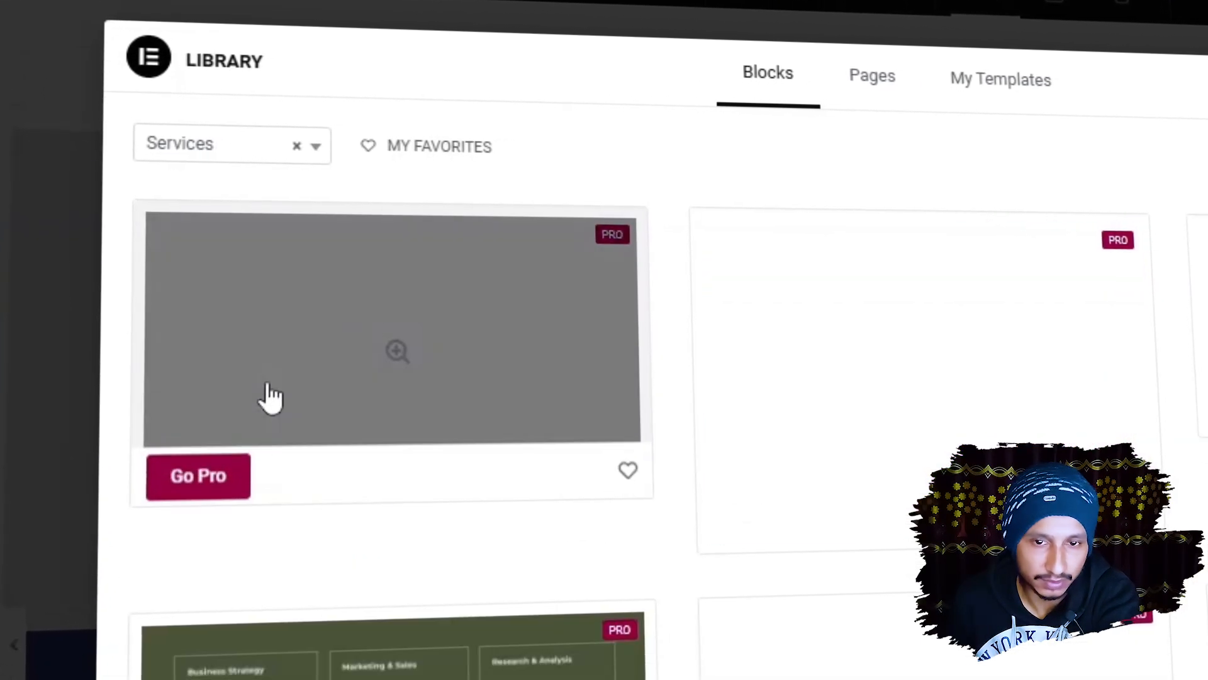
scroll(1157, 336, down, 5)
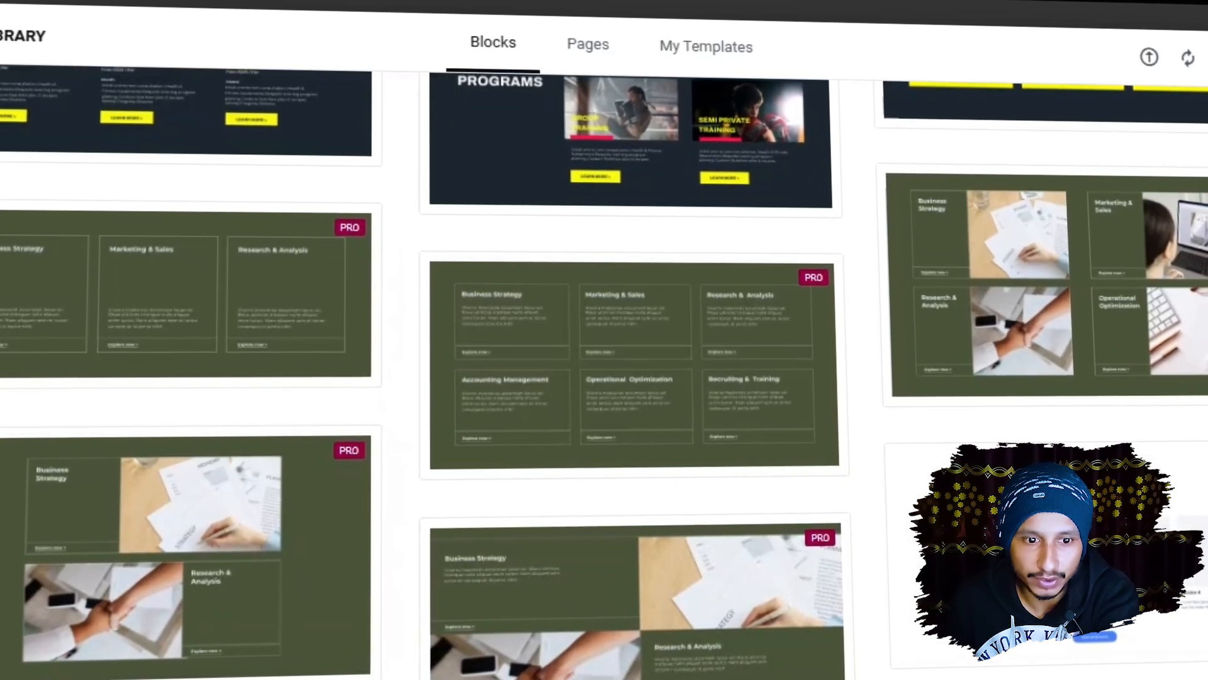
scroll(629, 371, down, 5)
scroll(629, 371, down, 4)
scroll(629, 371, up, 2)
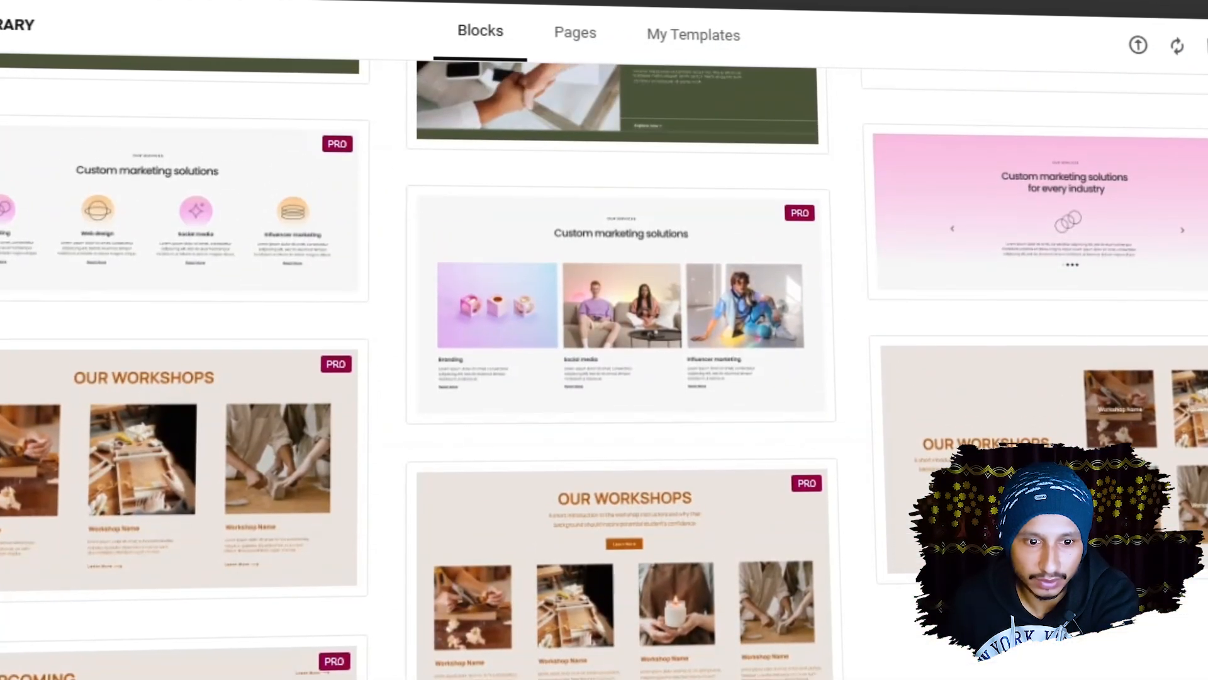
scroll(630, 372, down, 2)
scroll(630, 371, up, 10)
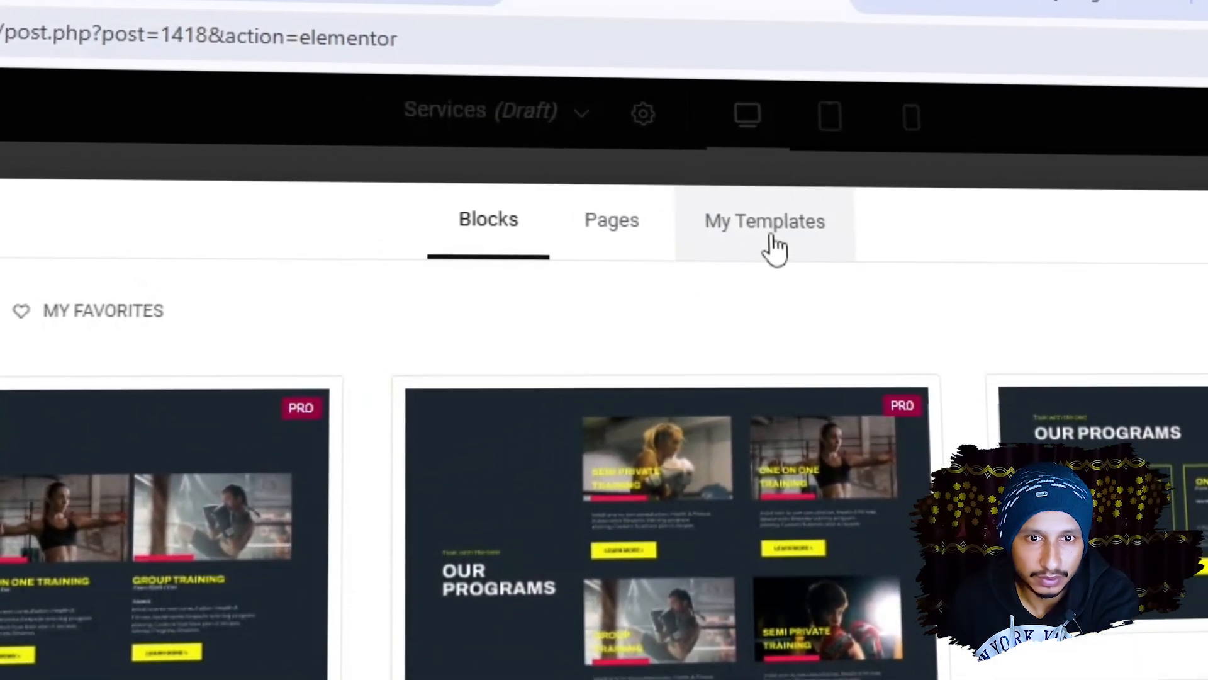
Step: Search the library's page templates for "services" and preview the Home 1 – Flexbox wireframe
click(642, 252)
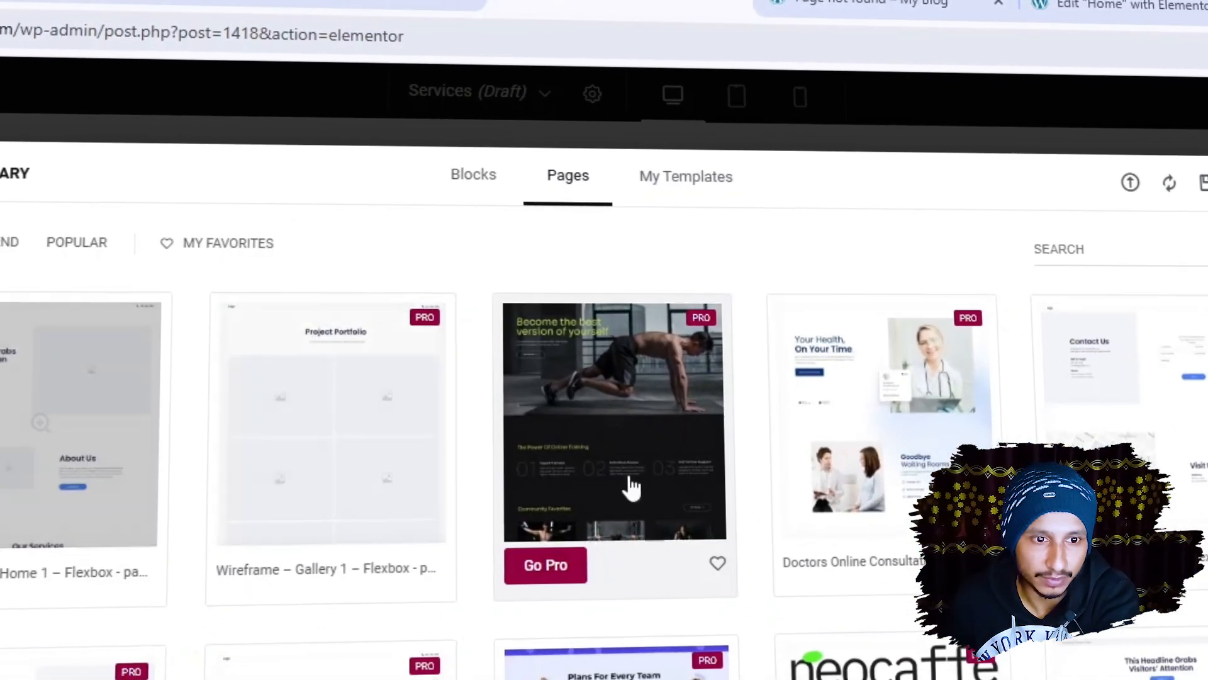
click(1082, 242)
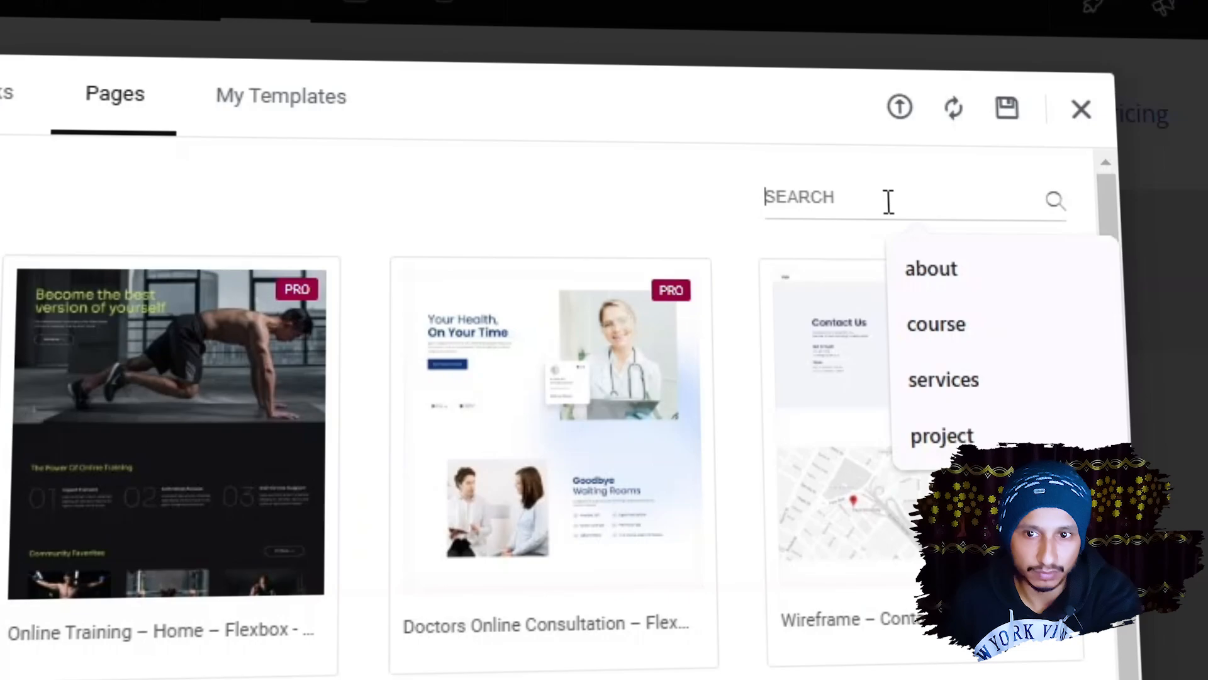
click(908, 409)
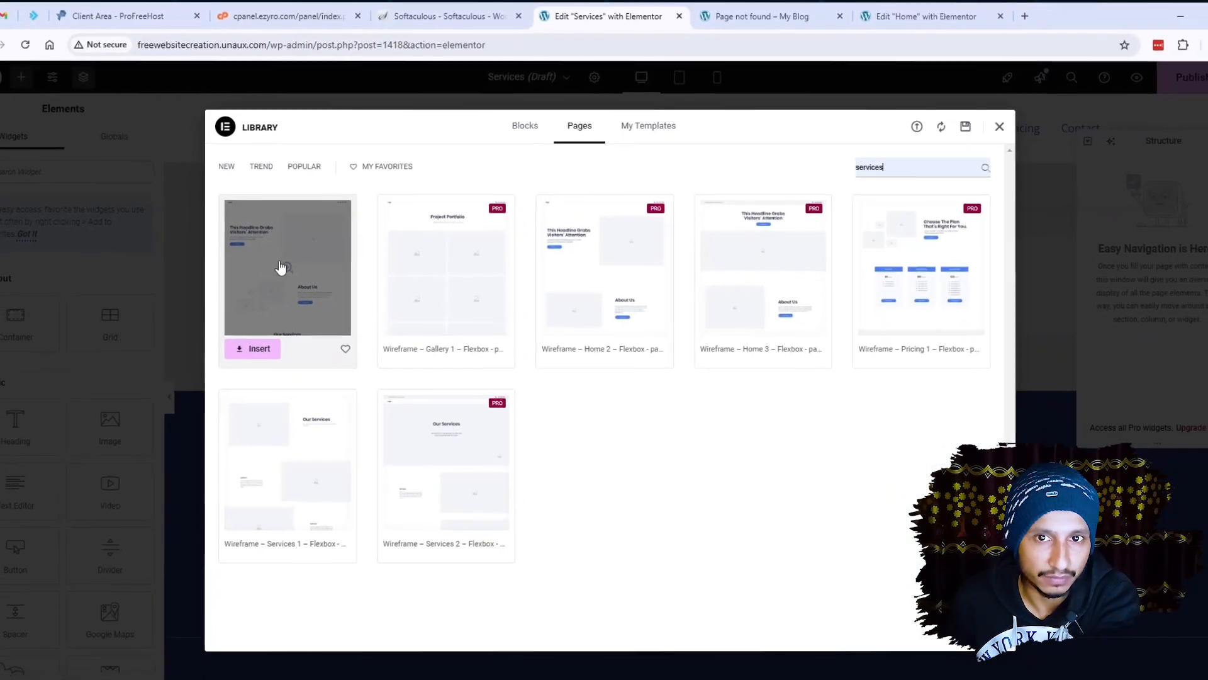
click(299, 254)
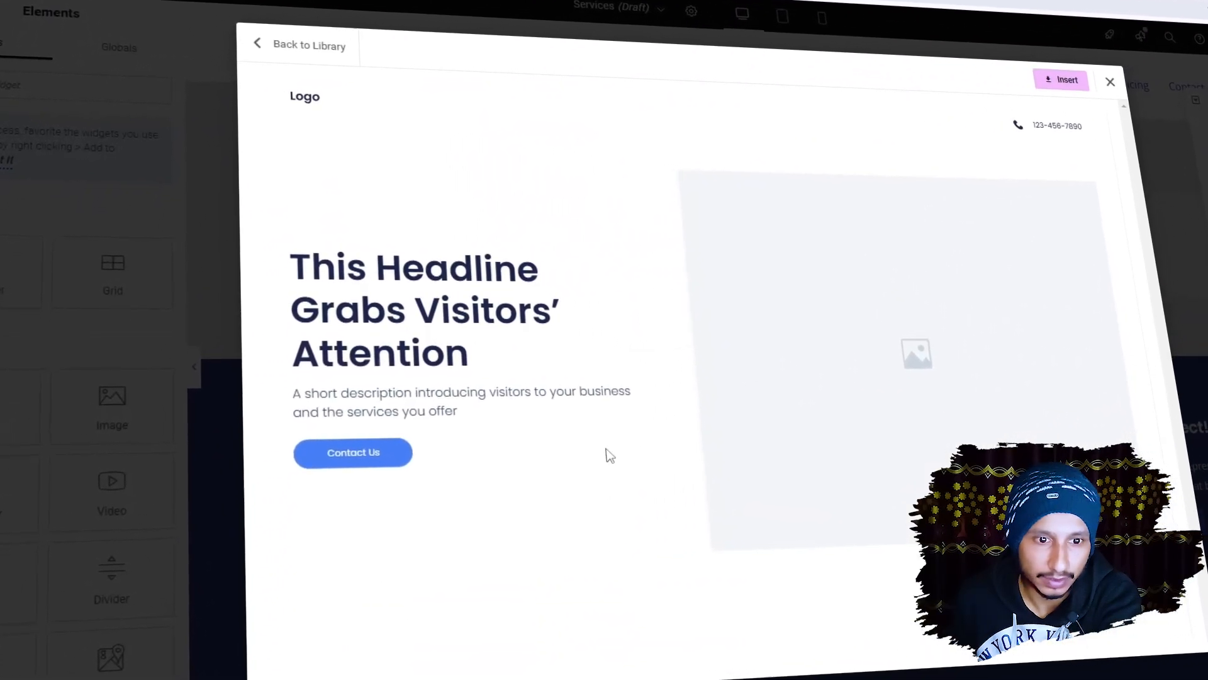
Step: Review the wireframe's Our Services section, request the template's insertion and start connecting to the Template Library
scroll(609, 454, down, 10)
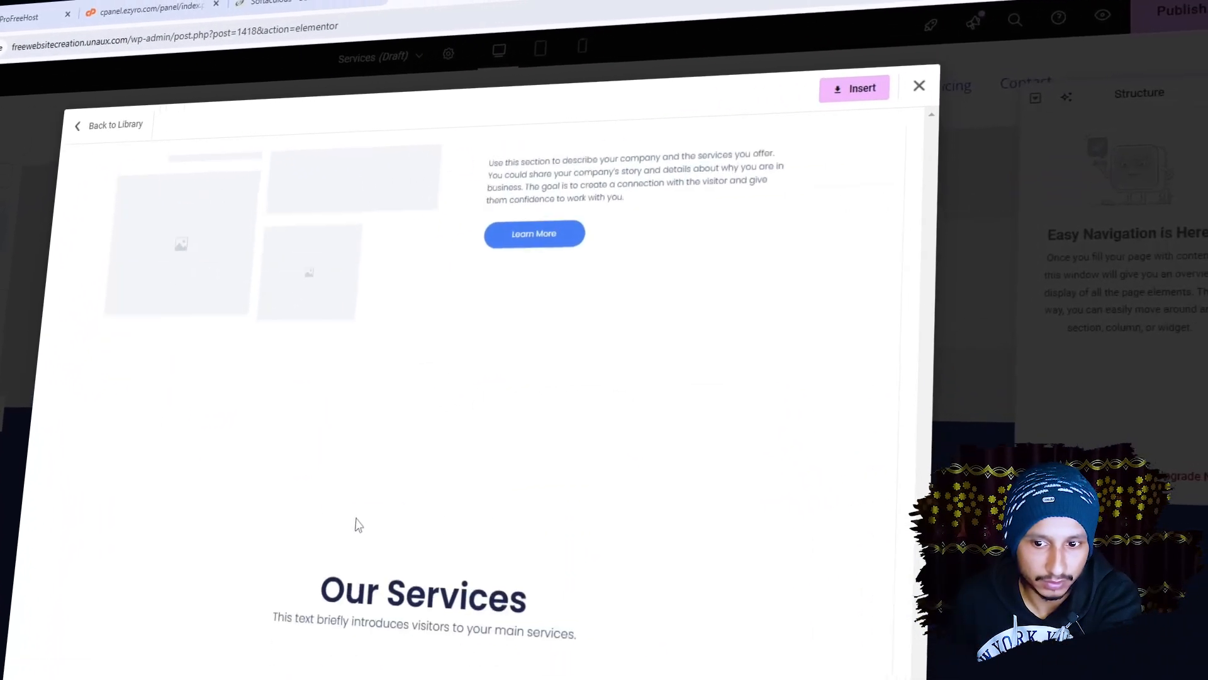
scroll(359, 525, down, 4)
scroll(489, 410, down, 1)
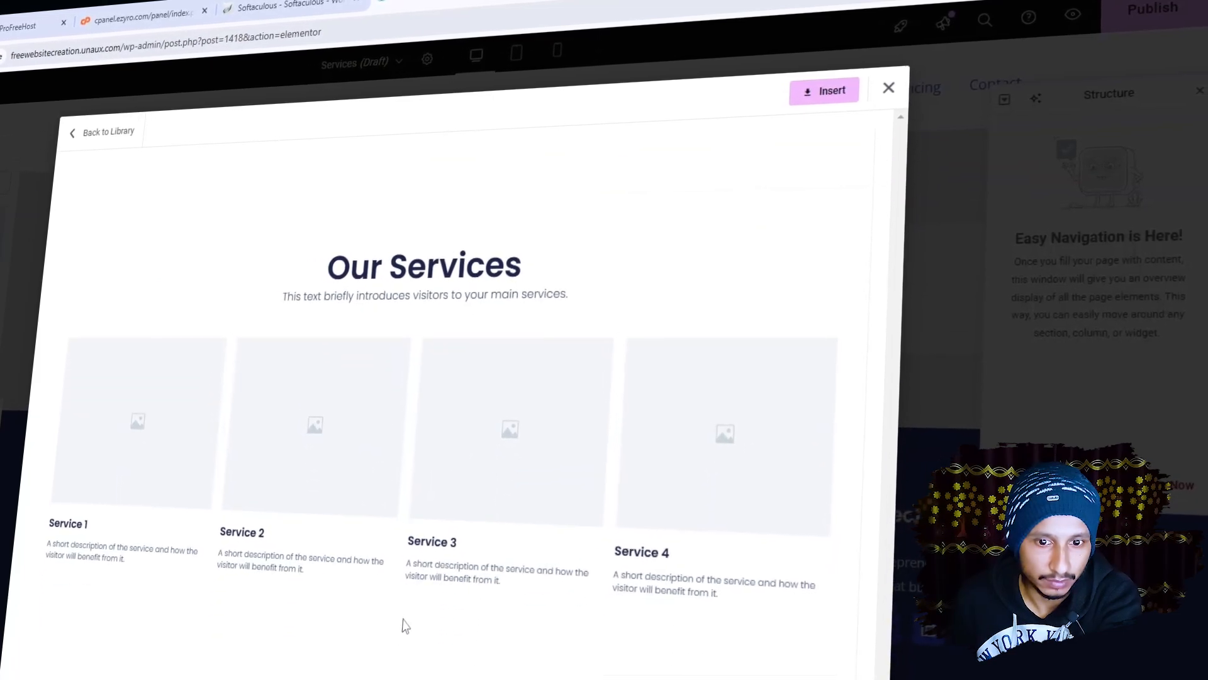
drag(406, 626, 428, 330)
click(420, 403)
scroll(872, 182, up, 3)
scroll(837, 167, down, 3)
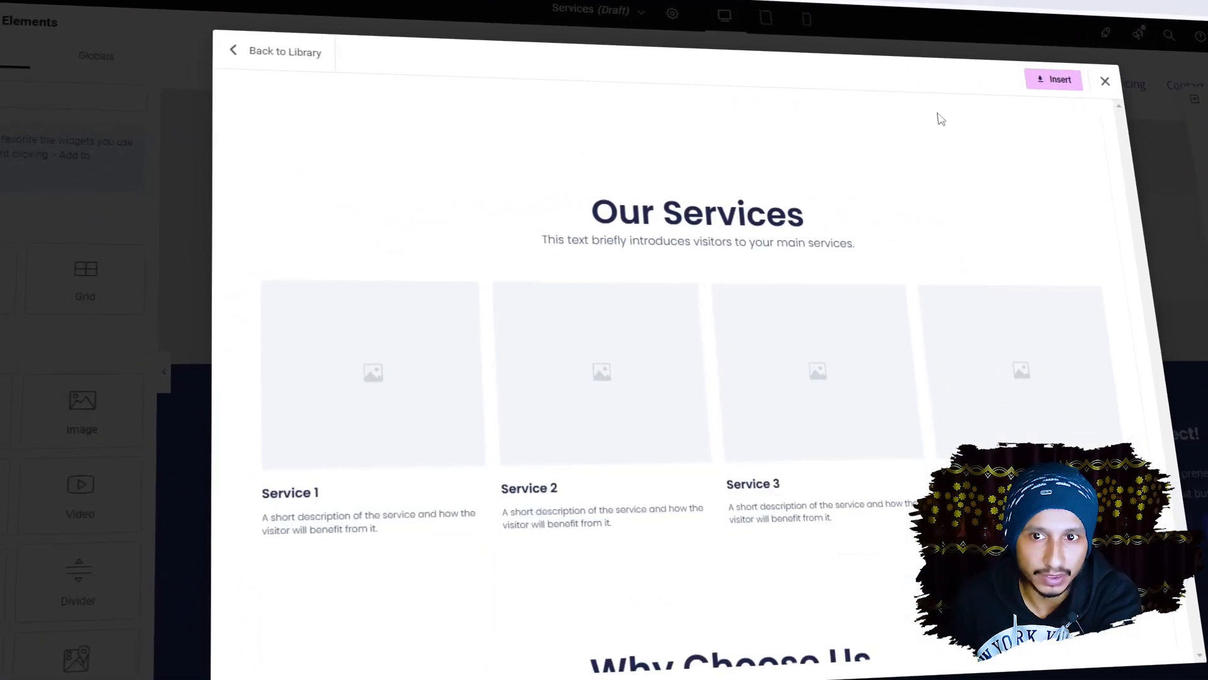
click(1053, 79)
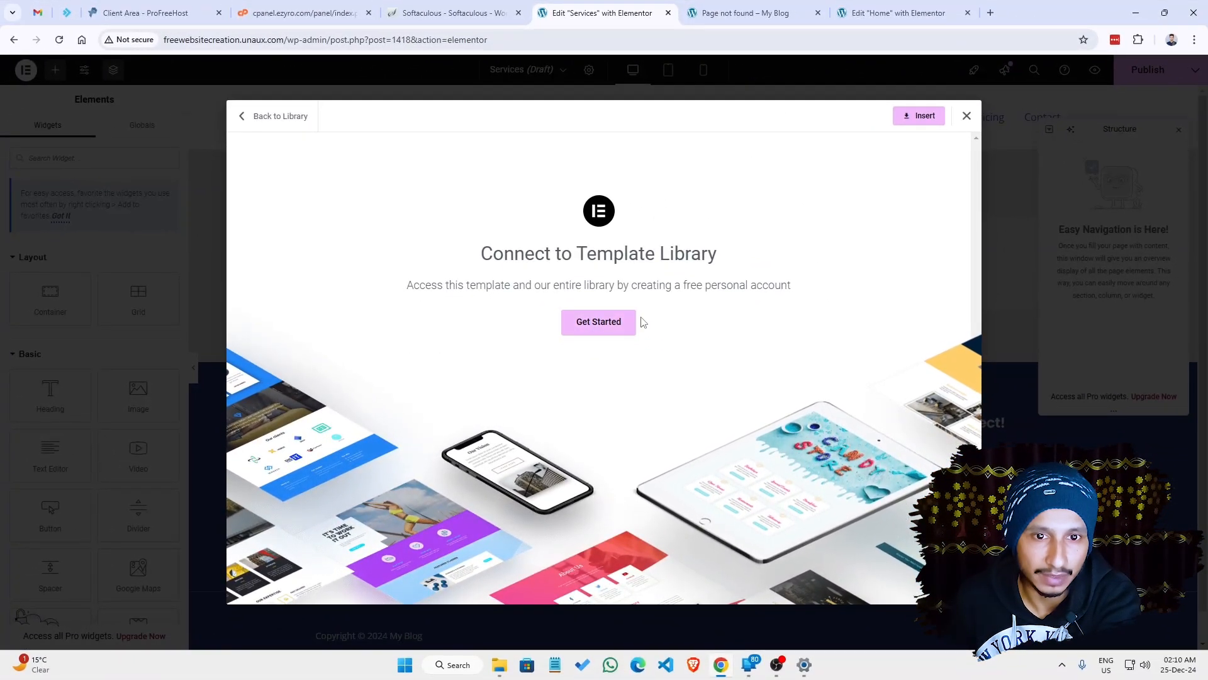
click(595, 326)
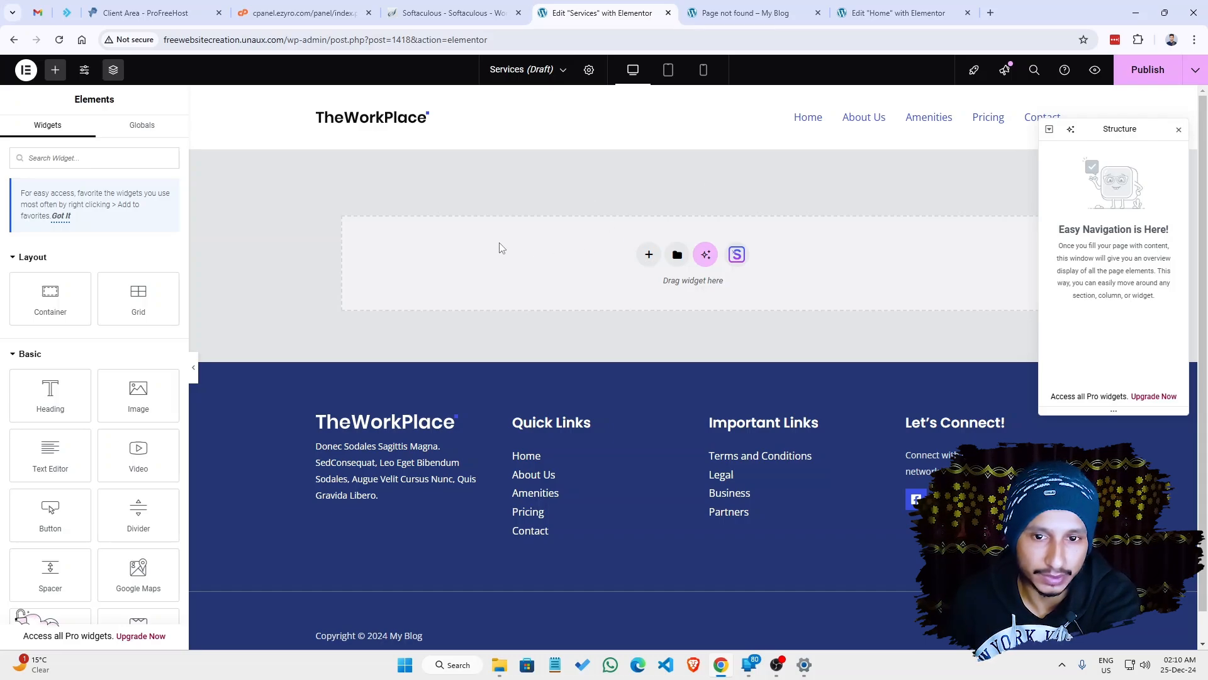
Step: Paste the copied template sections into the Services page and delete the Header section with the placeholder image
key(ctrl+v)
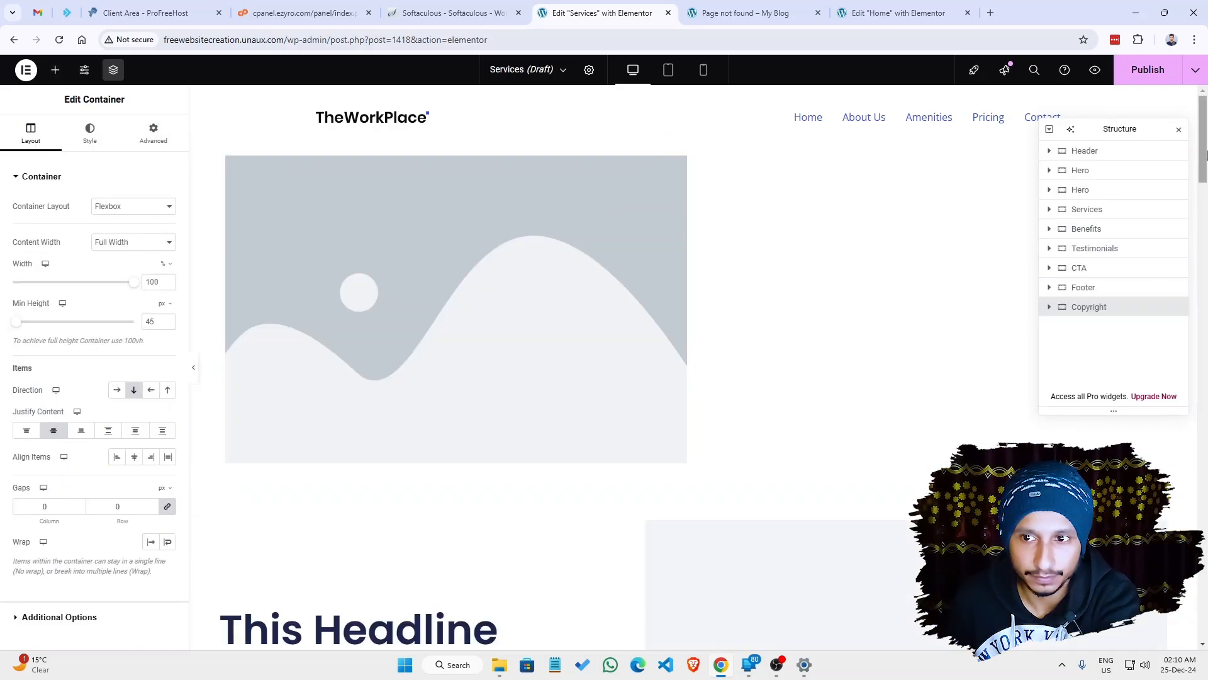
click(594, 272)
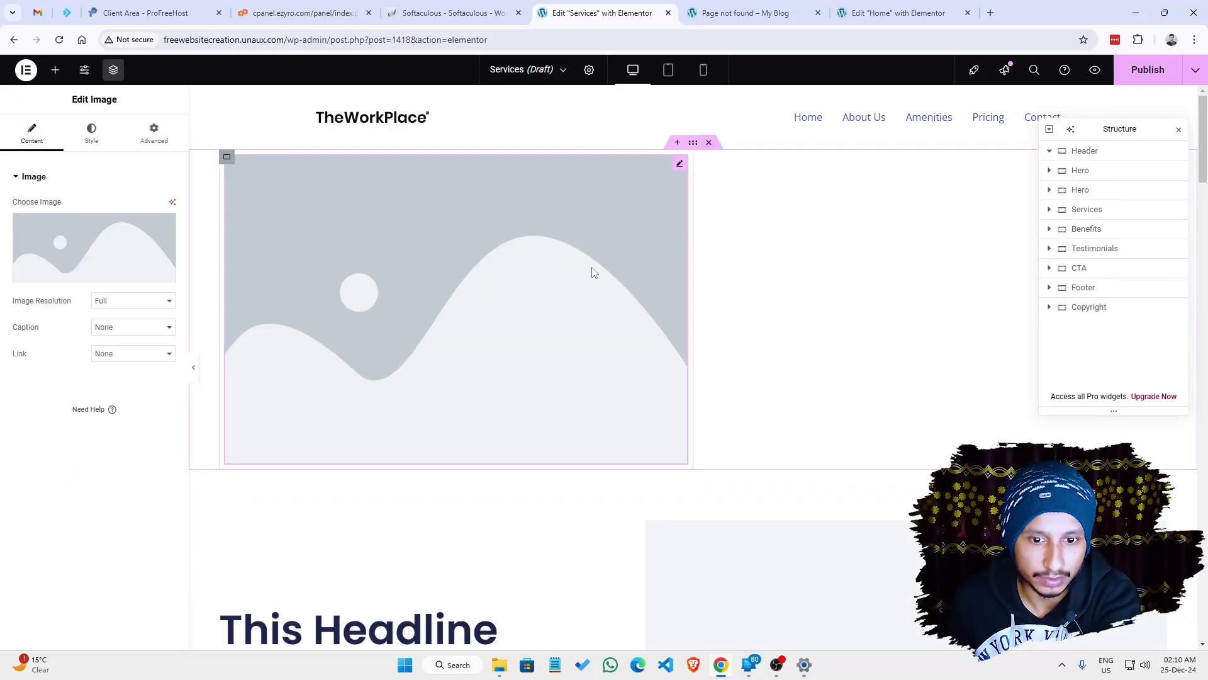
click(710, 143)
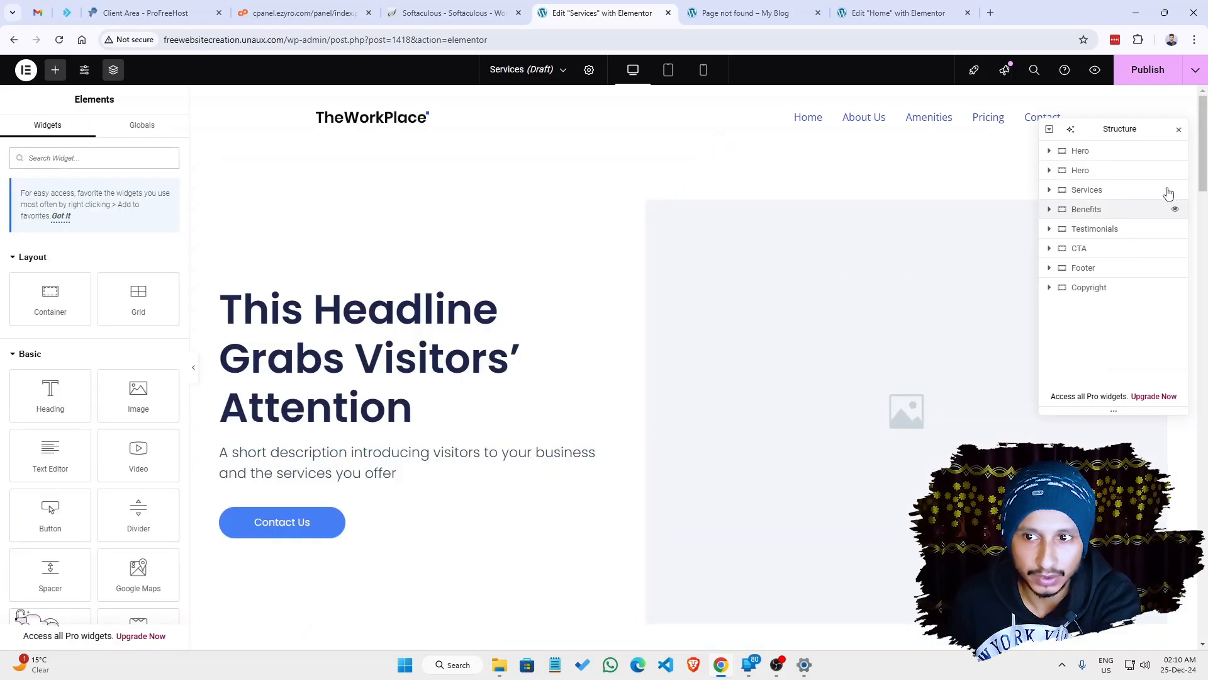
Step: Delete the template's Footer section with the contact details and the blue Copyright section
drag(1202, 173, 1181, 621)
scroll(601, 425, up, 5)
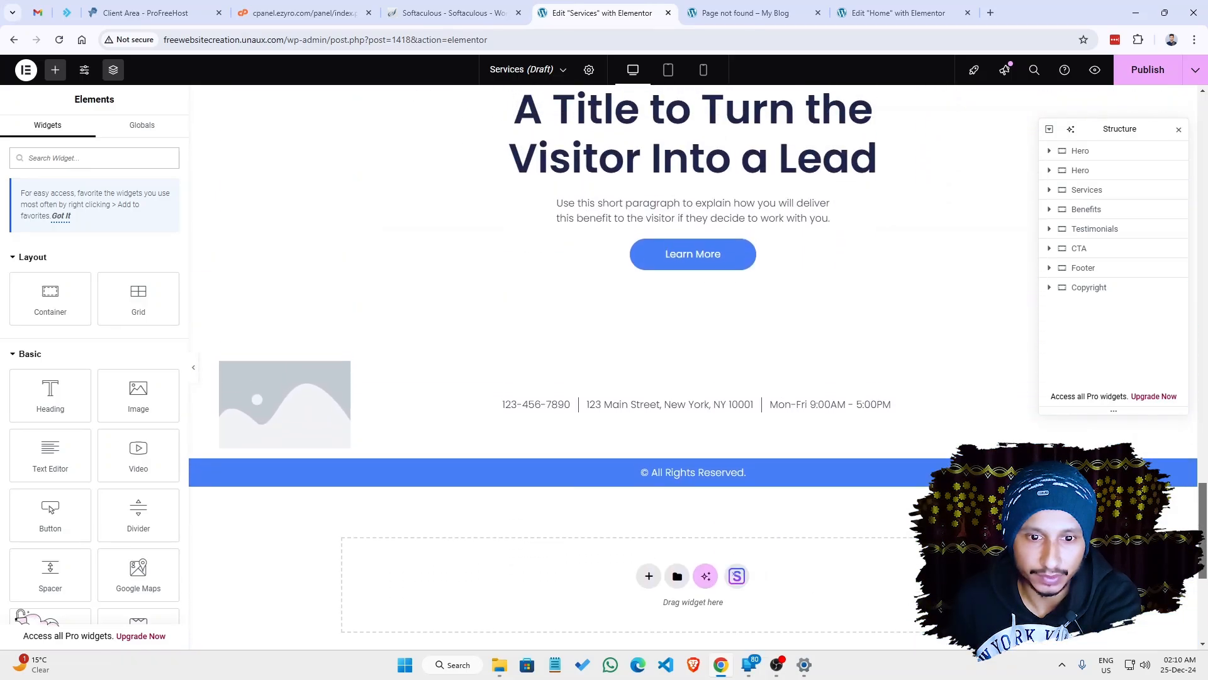
click(709, 370)
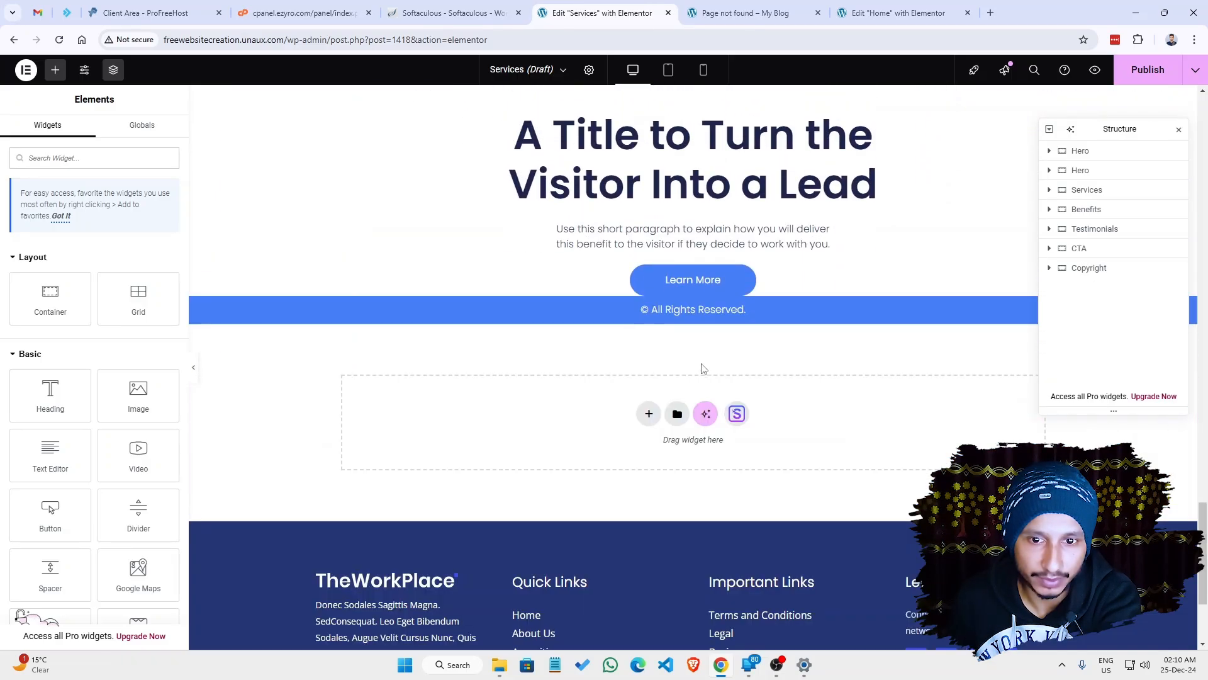
click(709, 289)
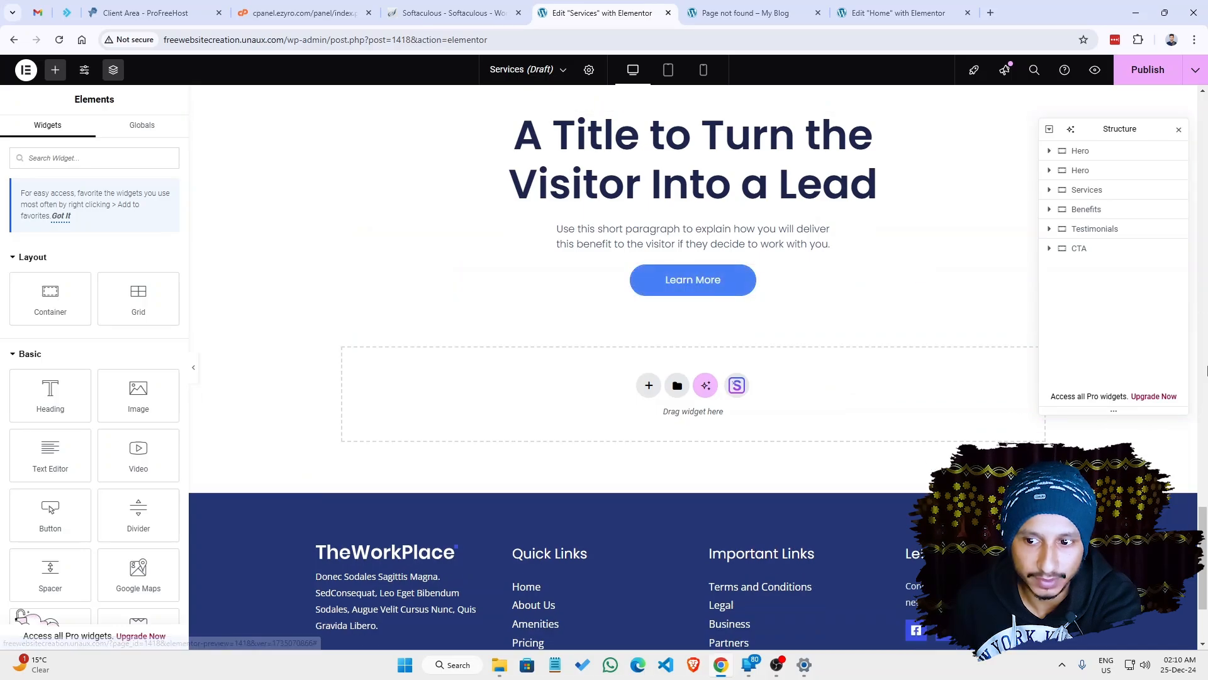
Step: Move the "This Headline Grabs Visitors' Attention" heading between the short description and the Contact Us button in the first Hero section
scroll(814, 242, up, 15)
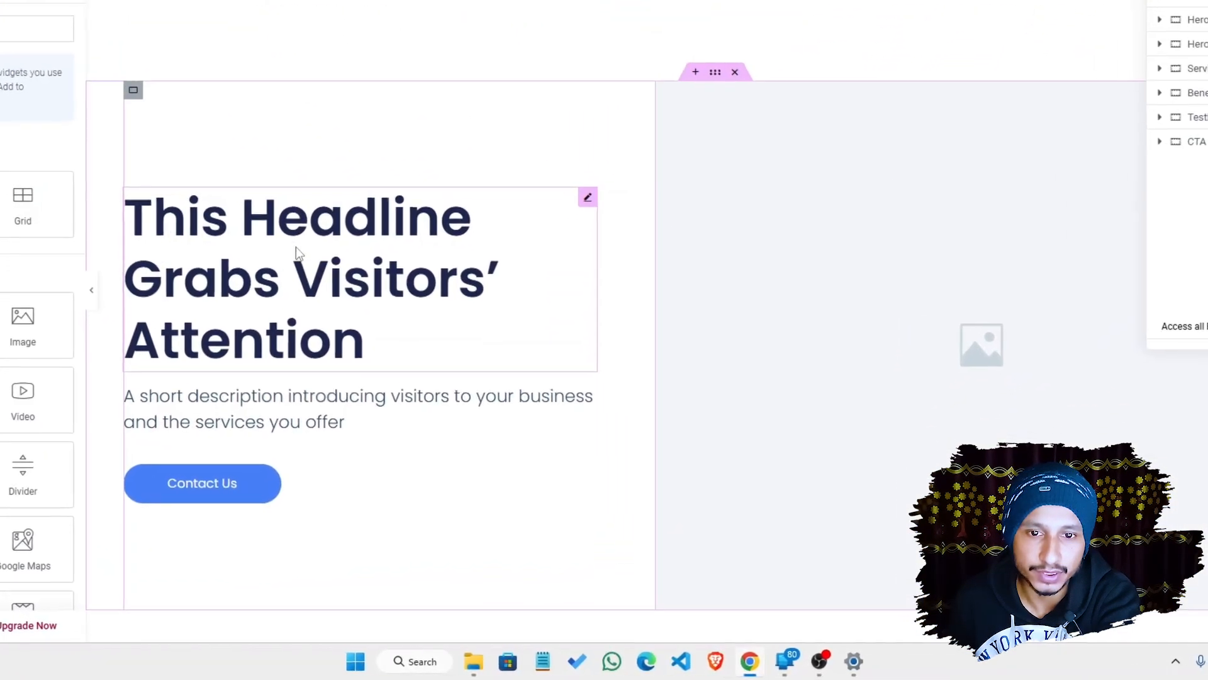
mouse_move(706, 101)
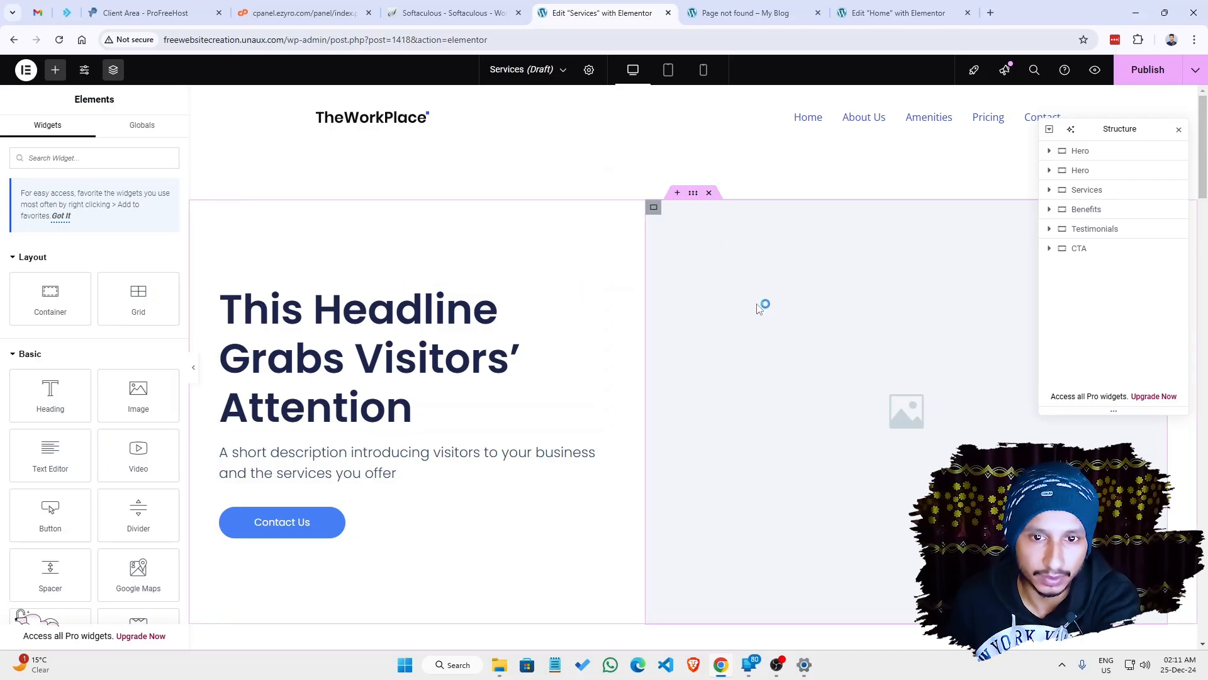
click(310, 359)
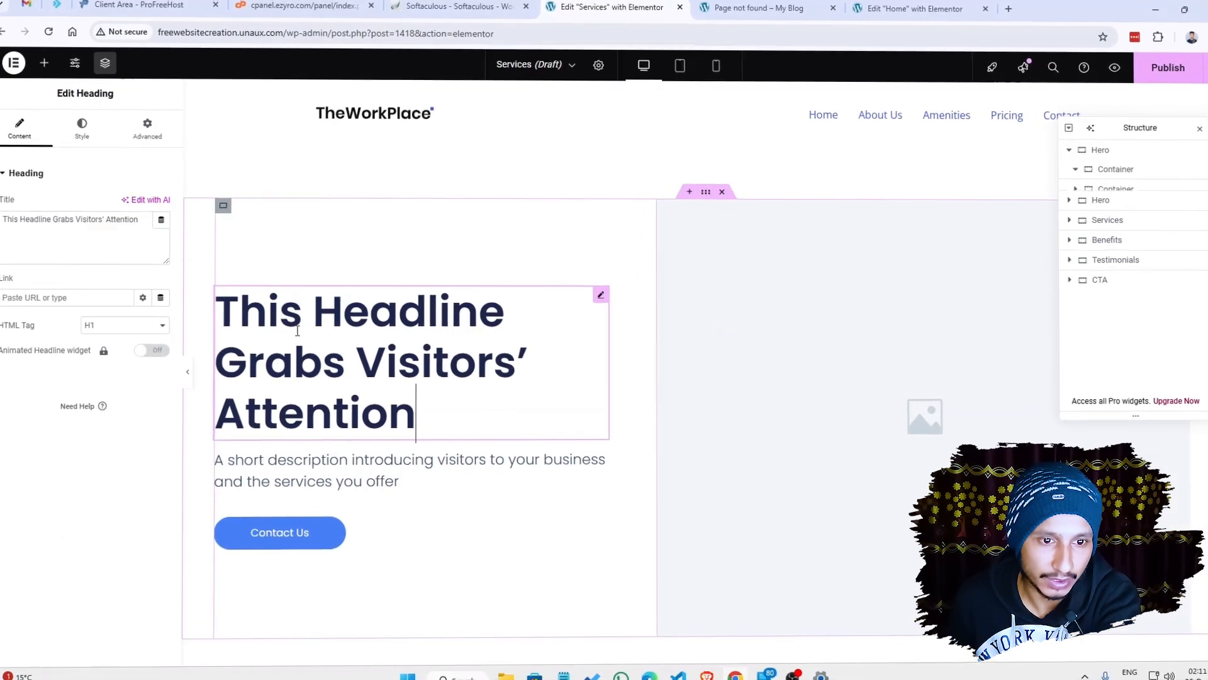
drag(502, 416, 254, 281)
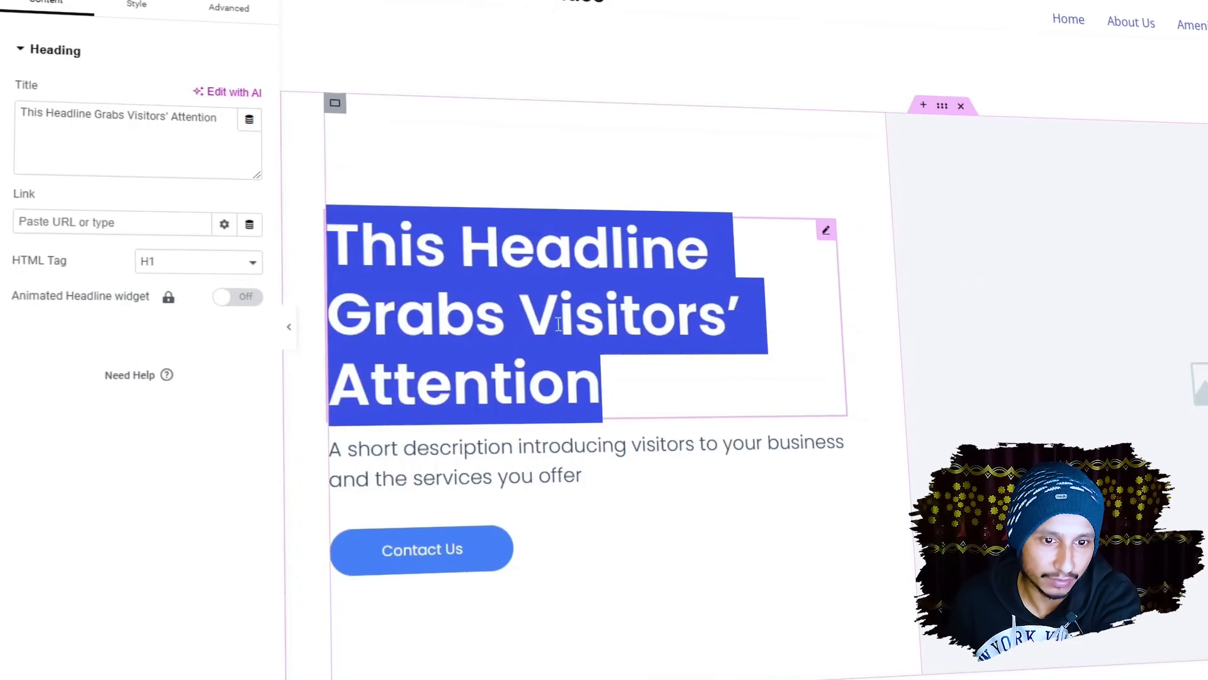
click(502, 419)
drag(606, 390, 441, 497)
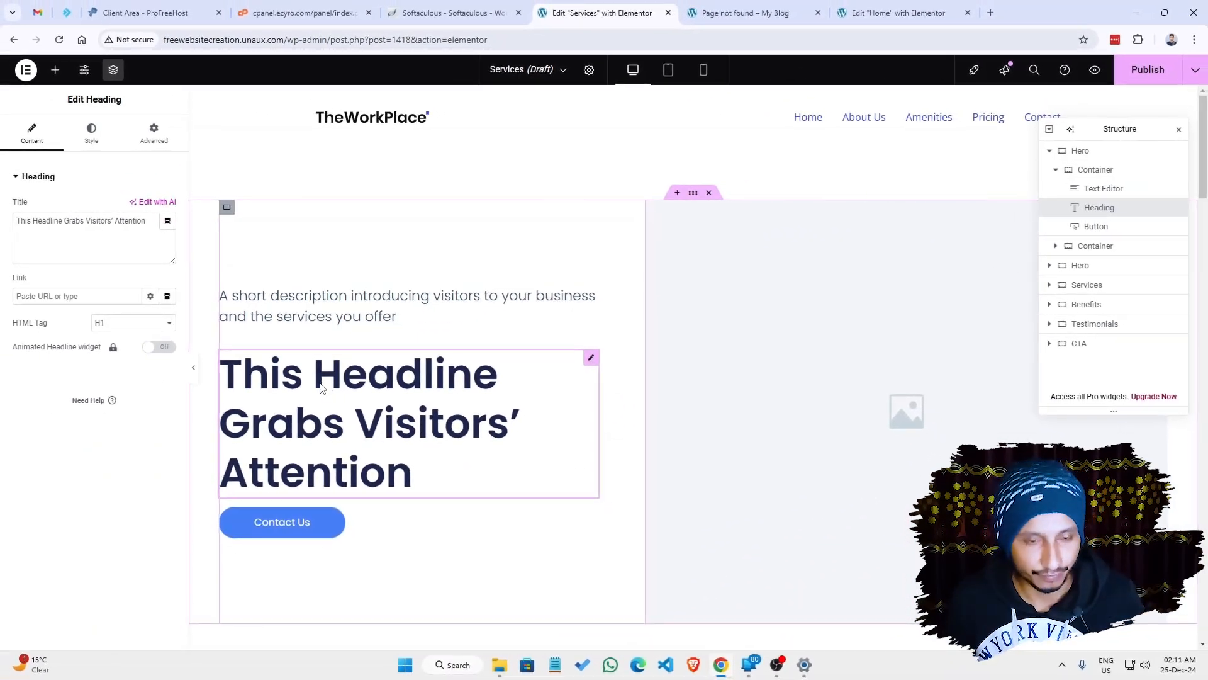
Step: Undo the heading's move in the first Hero section and replace its text with "Free Website"
key(ctrl+z)
click(395, 376)
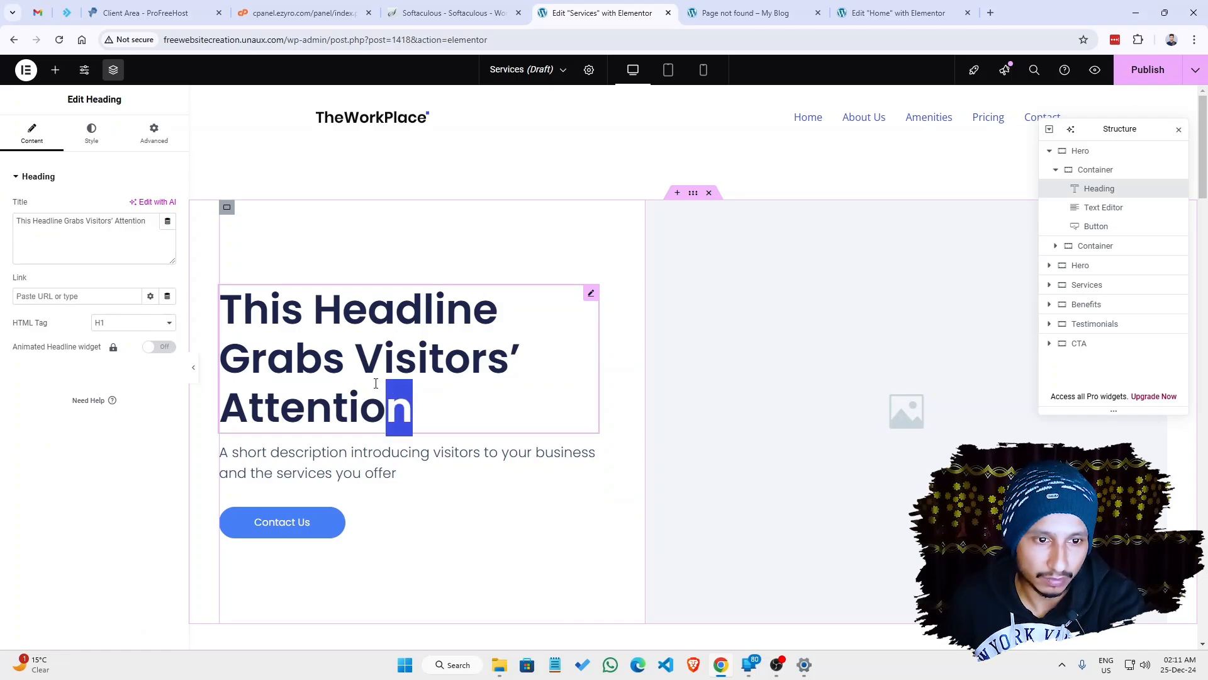
drag(376, 383, 265, 319)
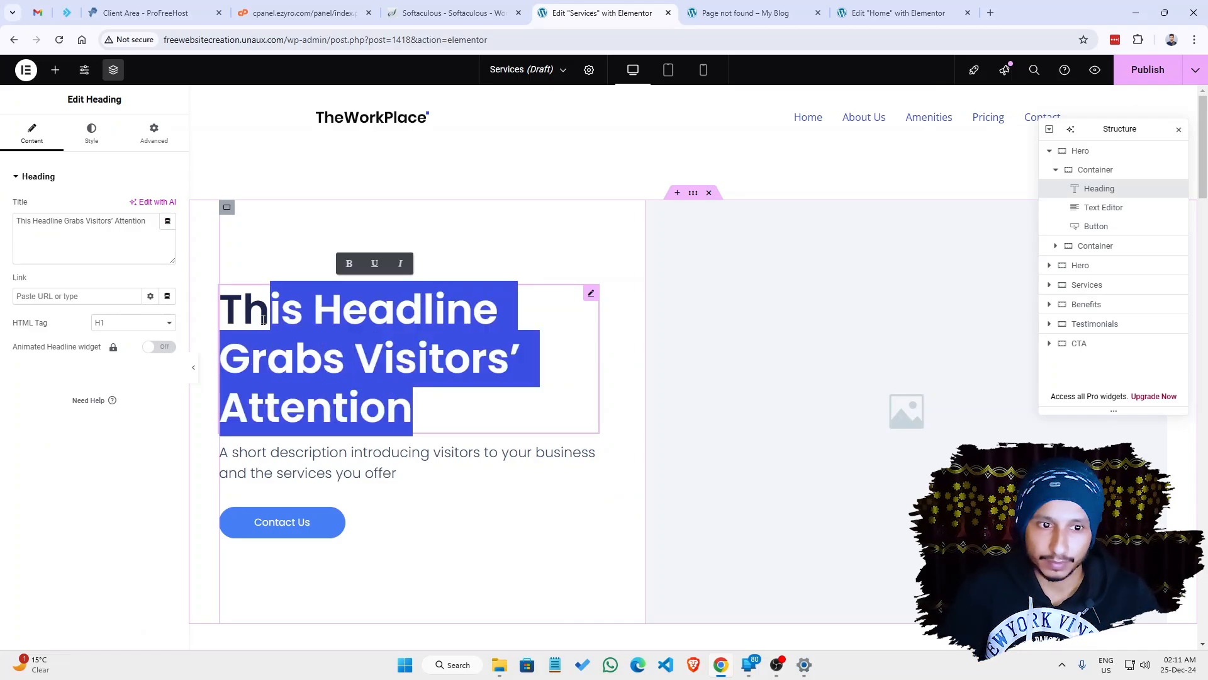
key(BackSpace)
key(BackSpace)
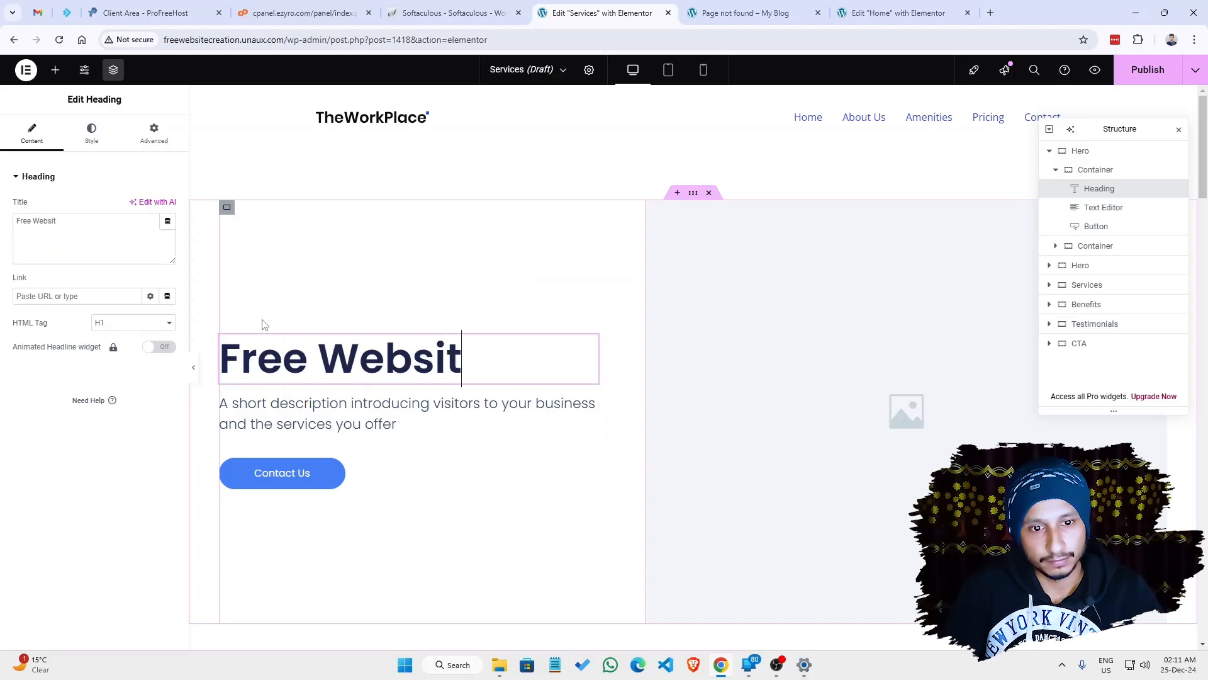
text(Free Website)
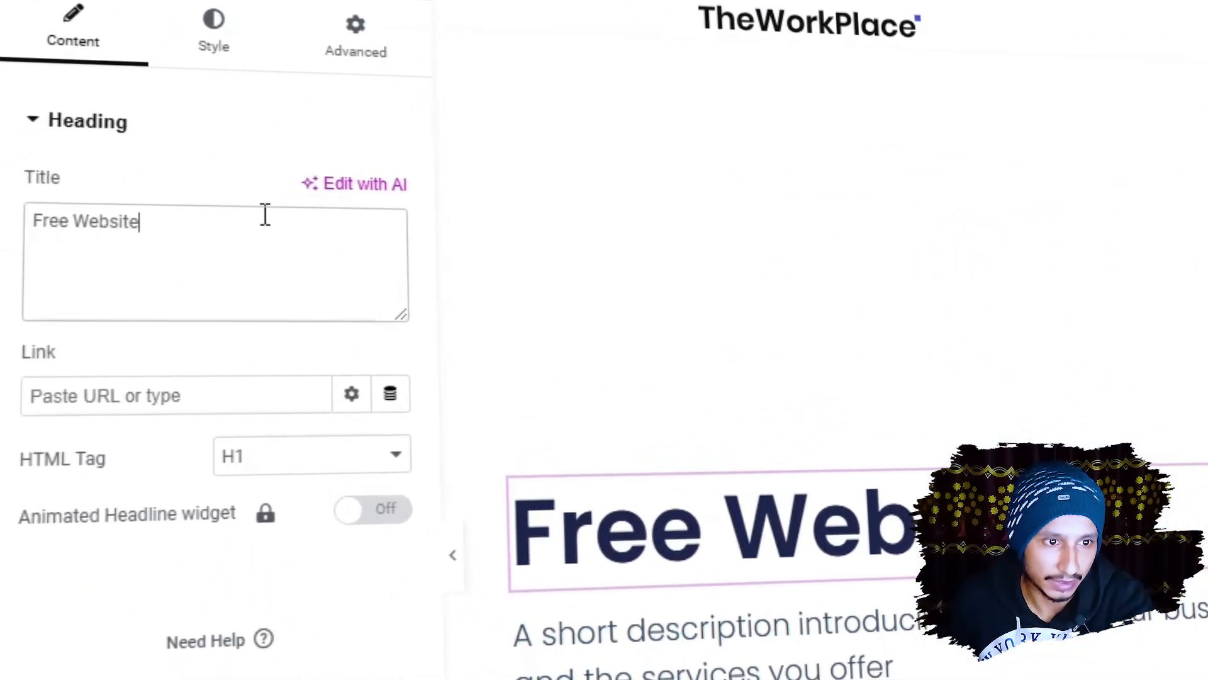
key(ctrl+a)
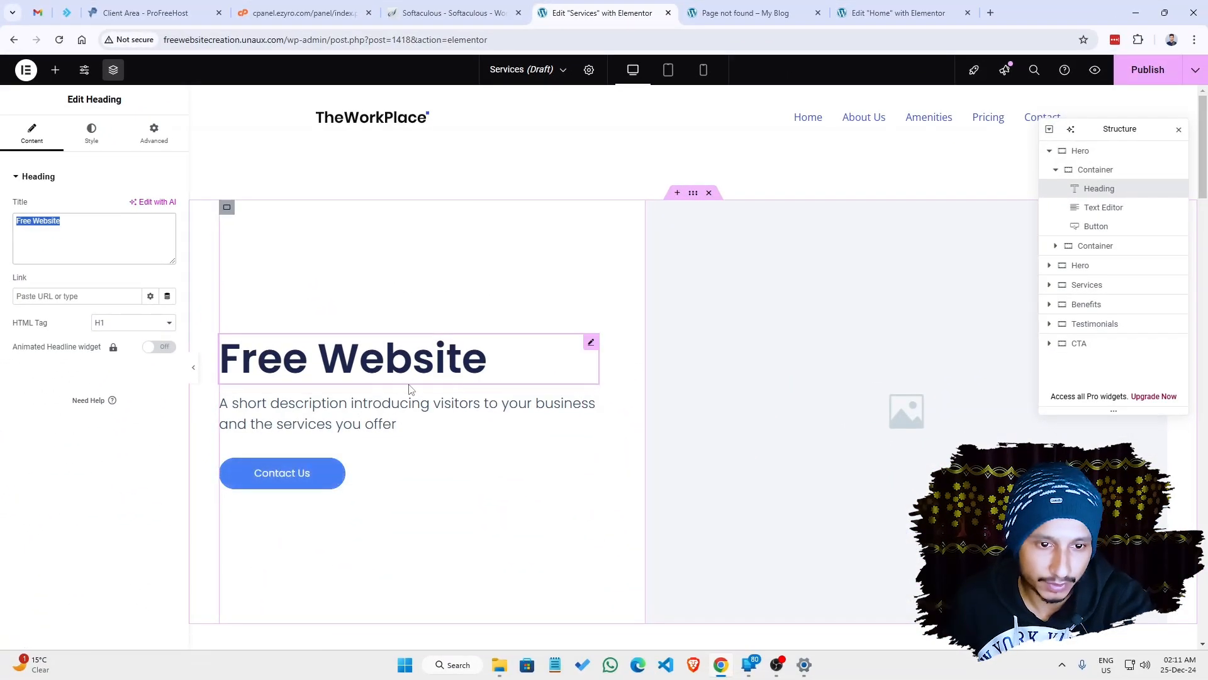
Step: Replace the first Hero section's placeholder image with gallery-1.jpg from the media library
click(697, 276)
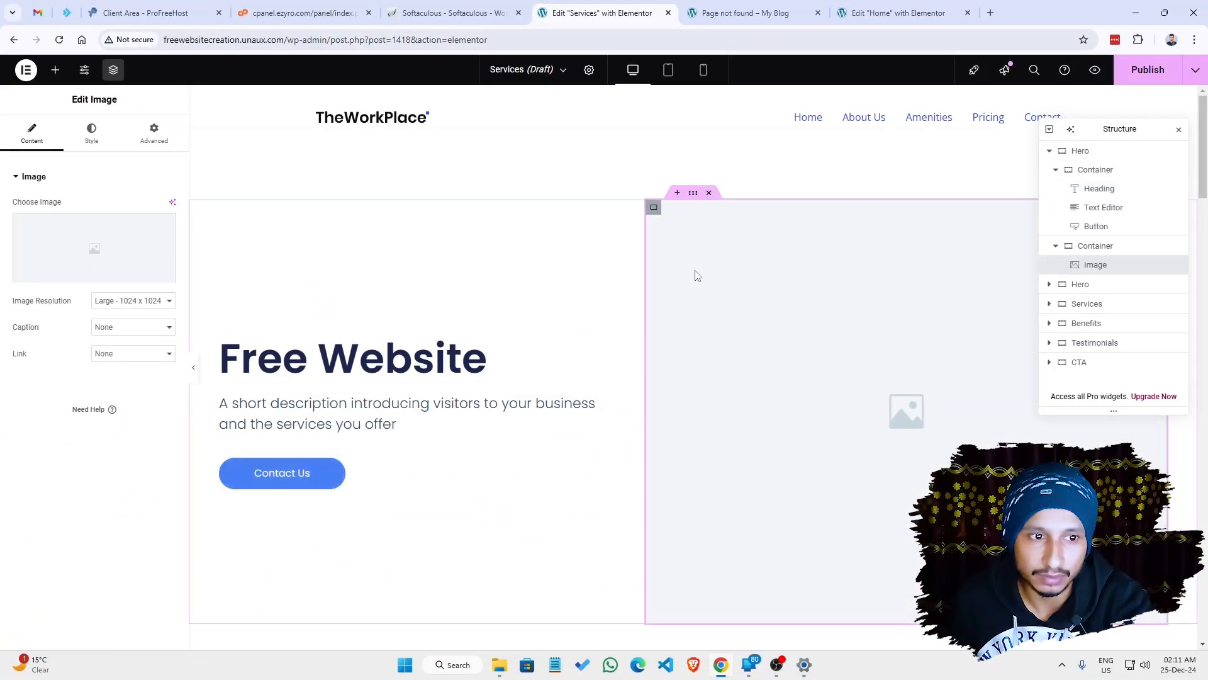
click(89, 248)
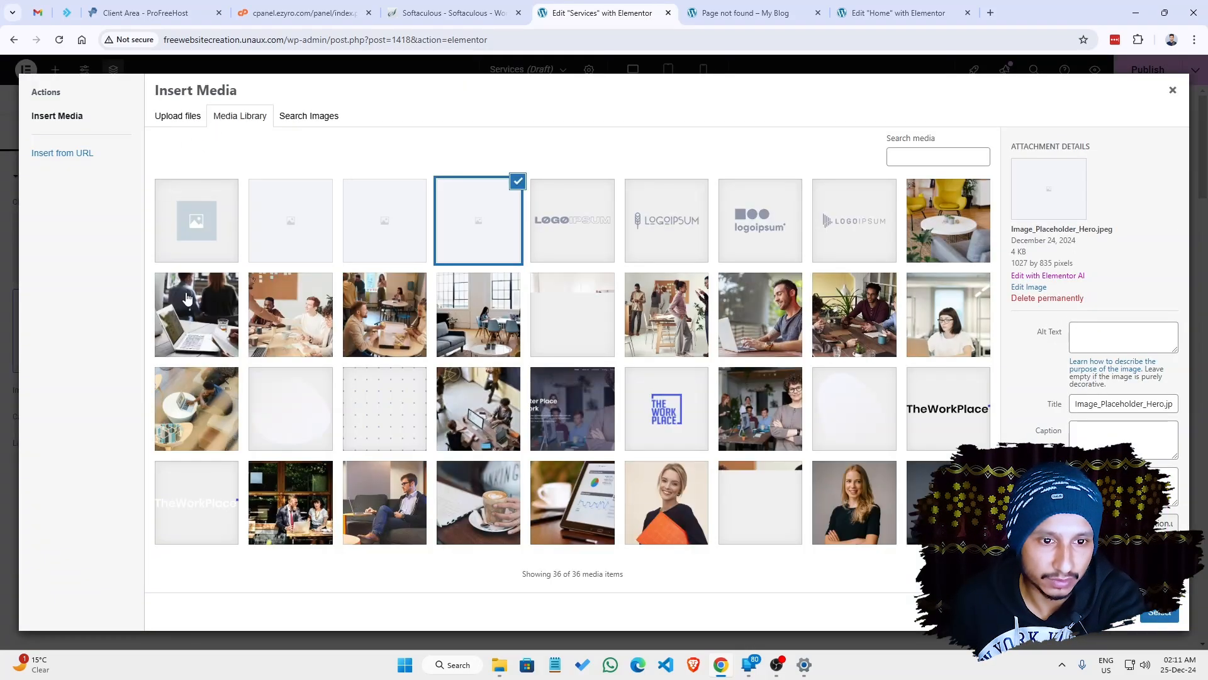
click(292, 311)
click(671, 320)
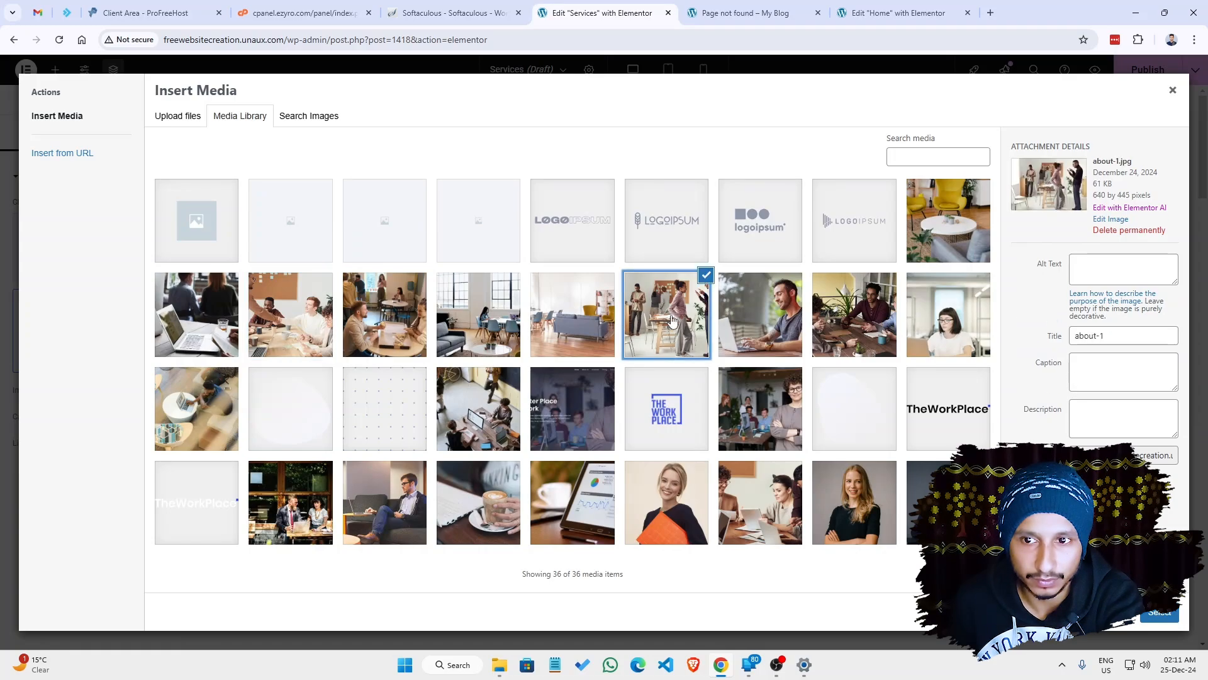
click(760, 323)
click(886, 322)
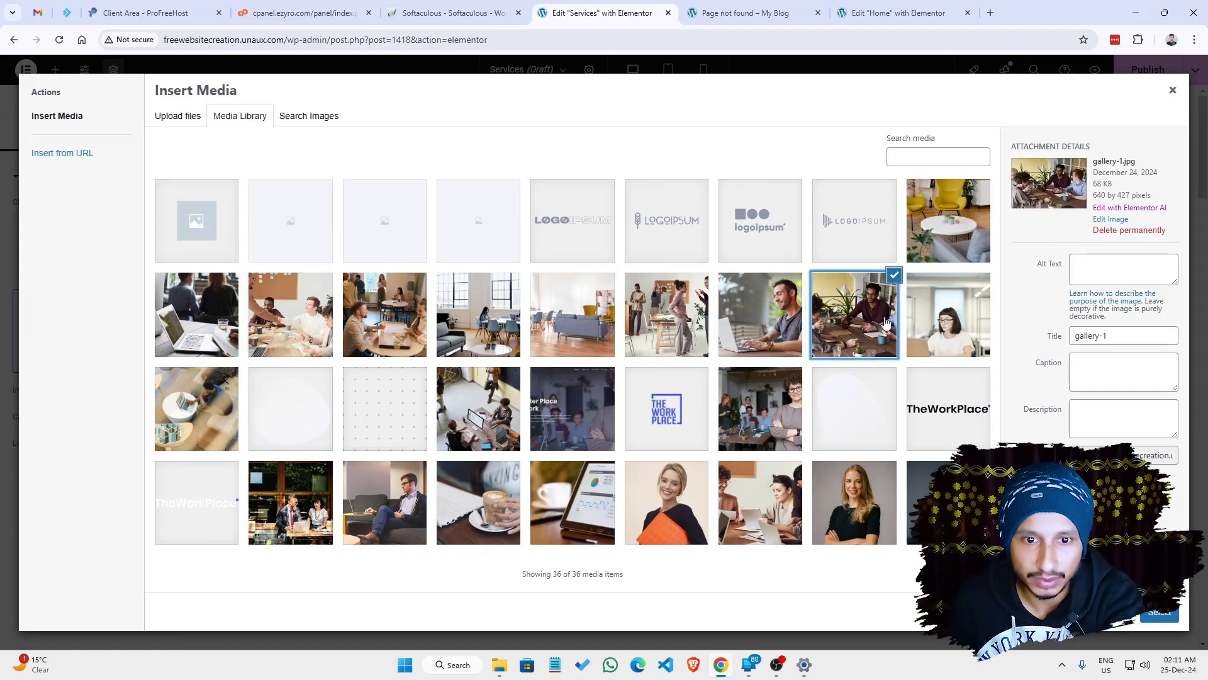
click(492, 314)
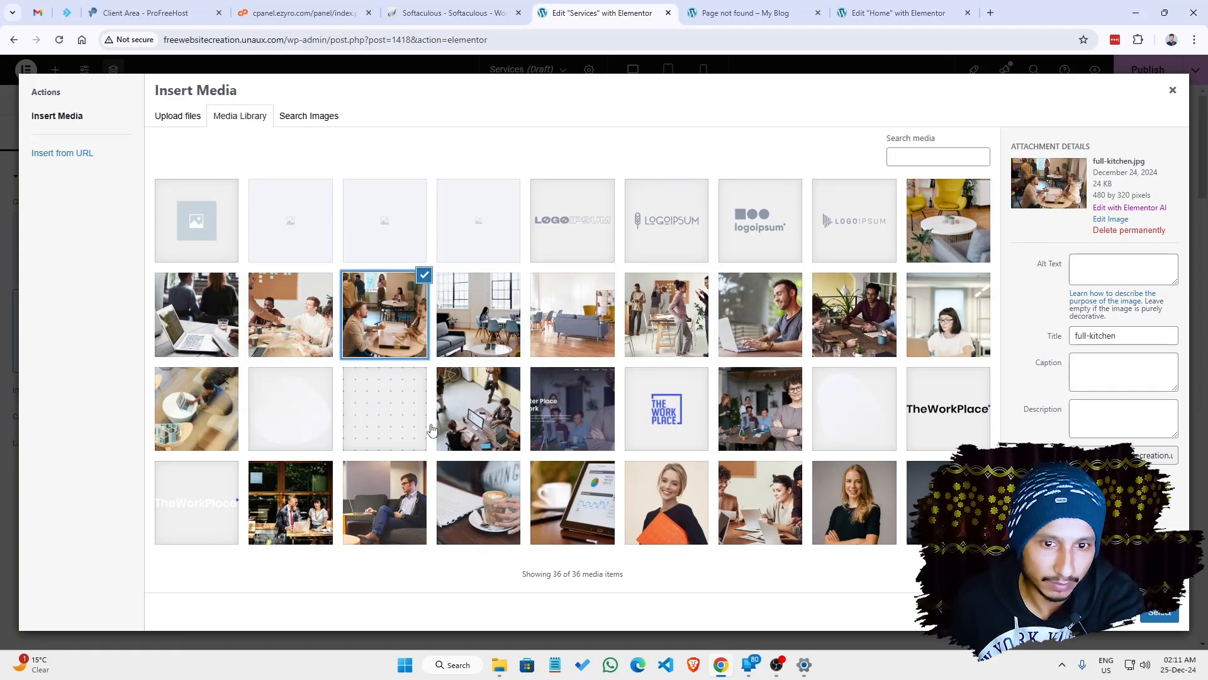
click(482, 418)
click(300, 313)
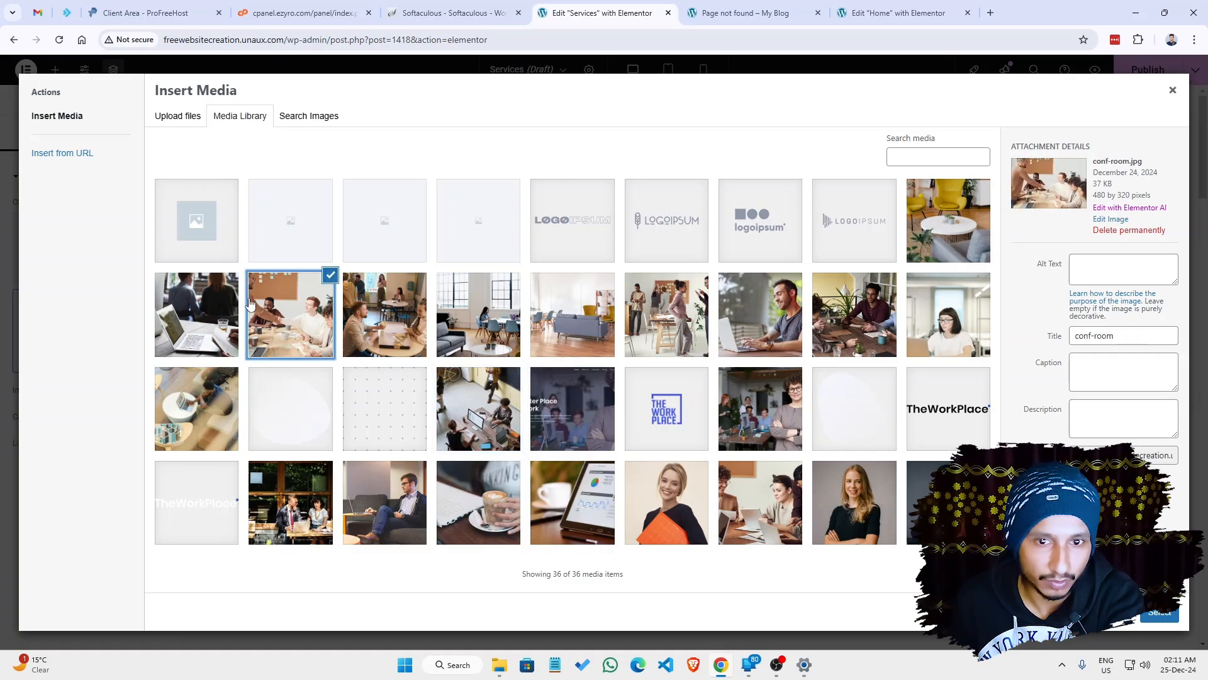
click(224, 305)
click(956, 222)
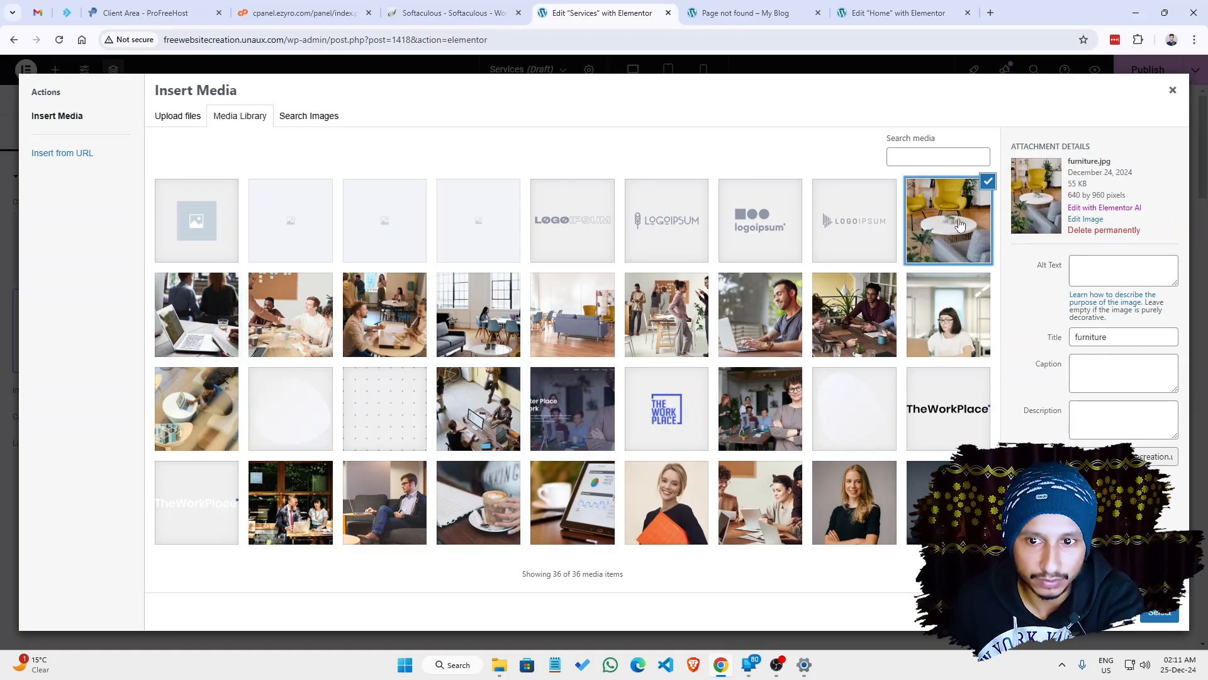
click(920, 322)
click(828, 334)
click(728, 315)
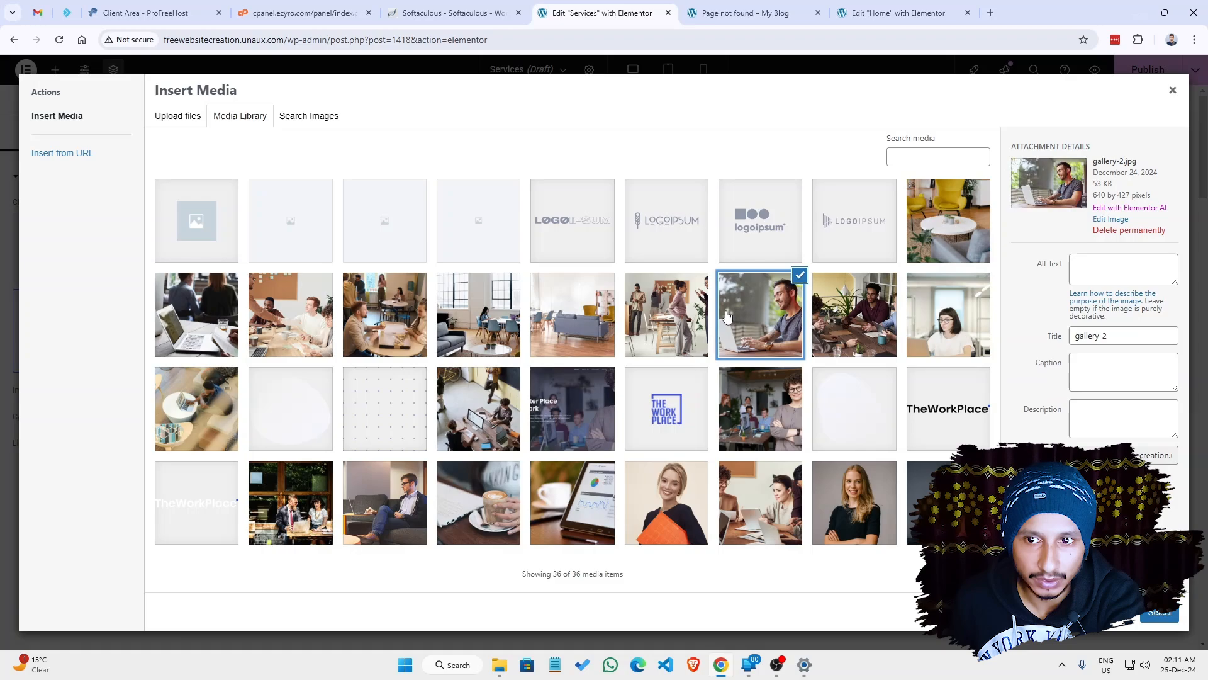
click(648, 314)
click(879, 320)
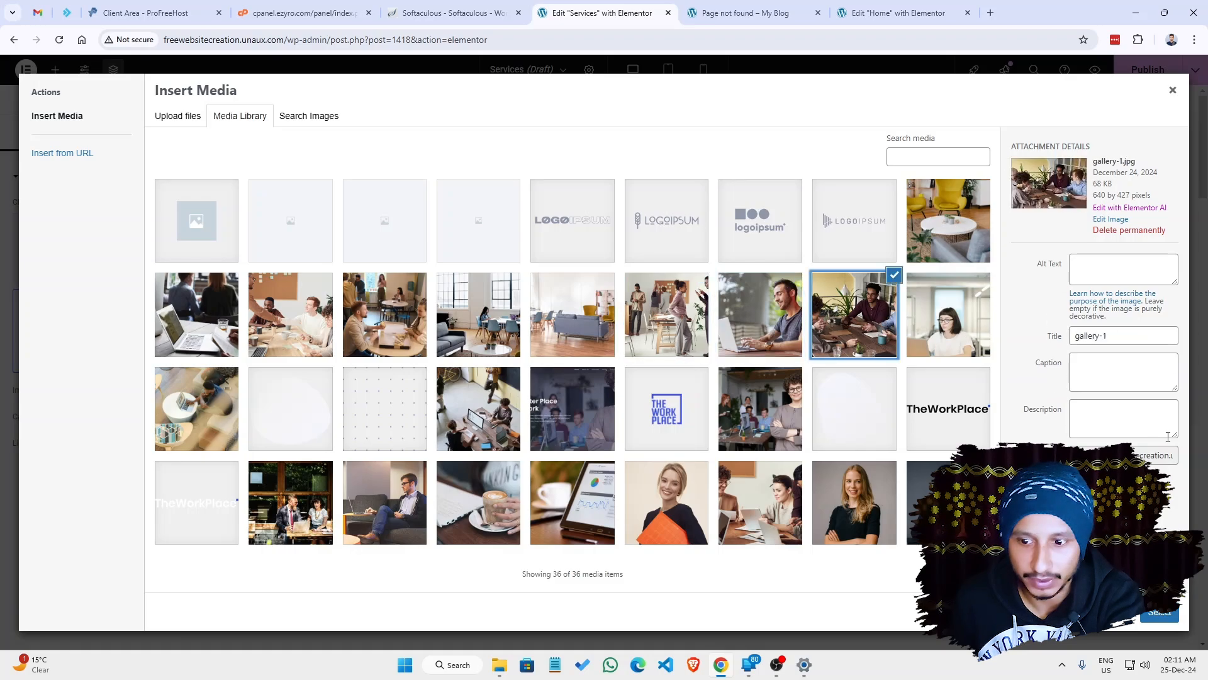
click(1161, 620)
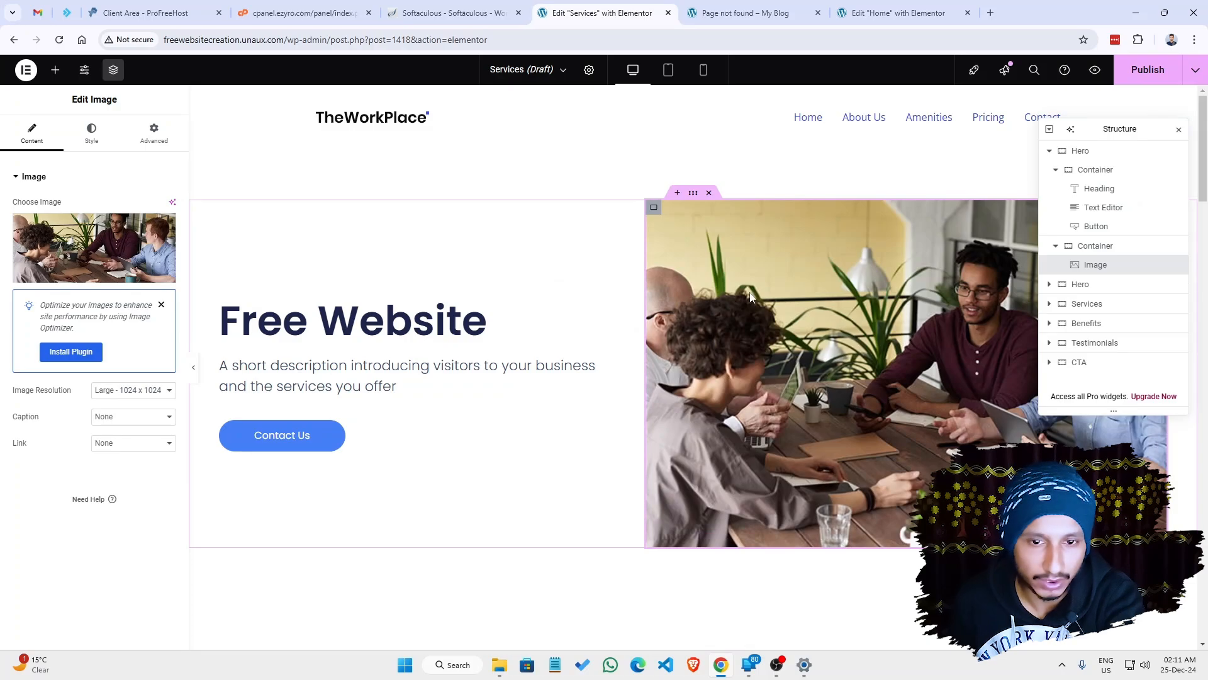
Step: Set the border radius of the first Hero section's image to 10 px on all four corners
click(91, 135)
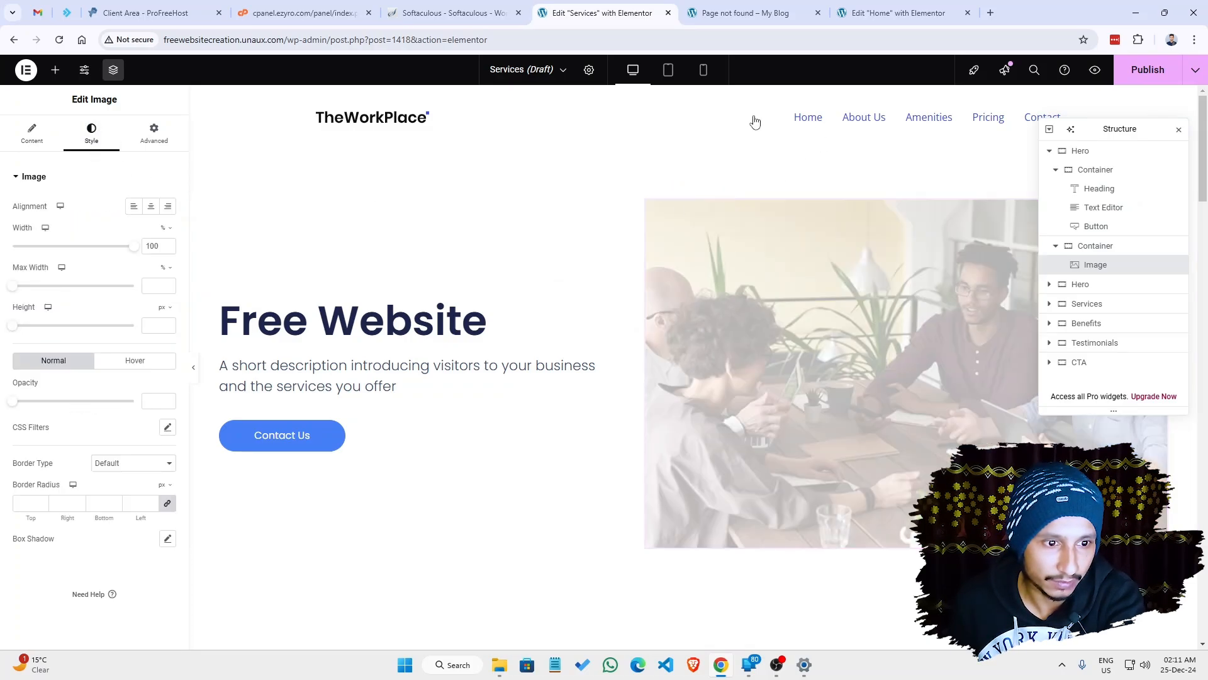
click(66, 510)
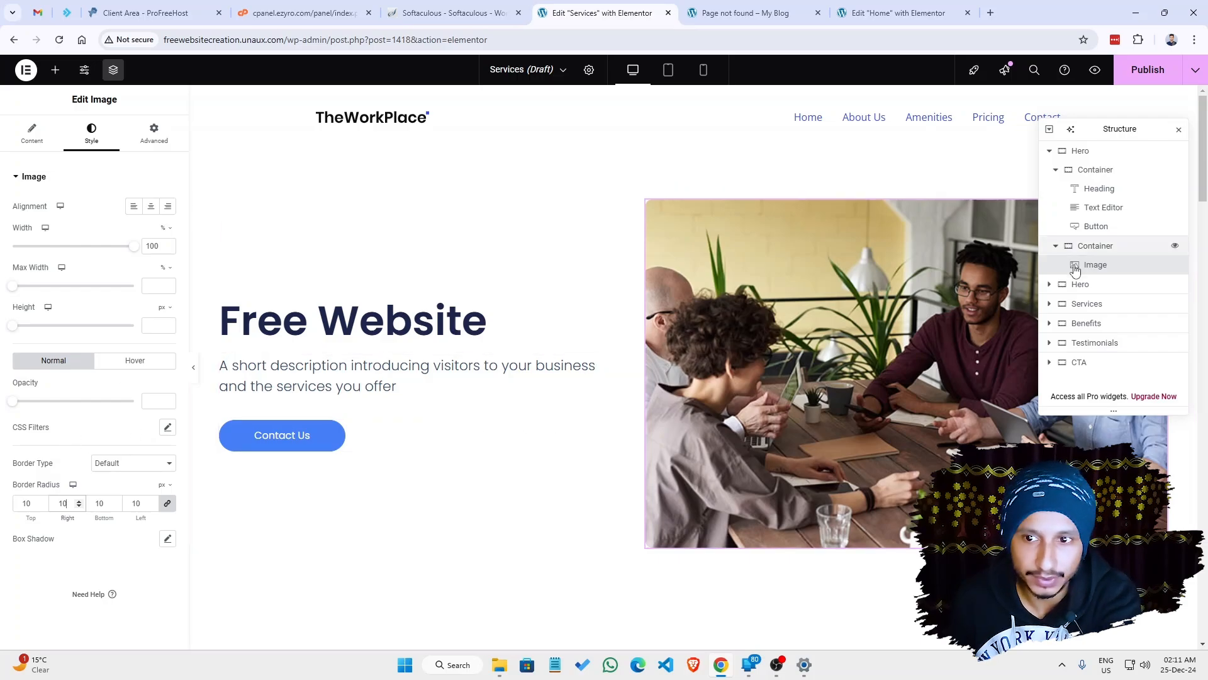
scroll(267, 270, down, 1)
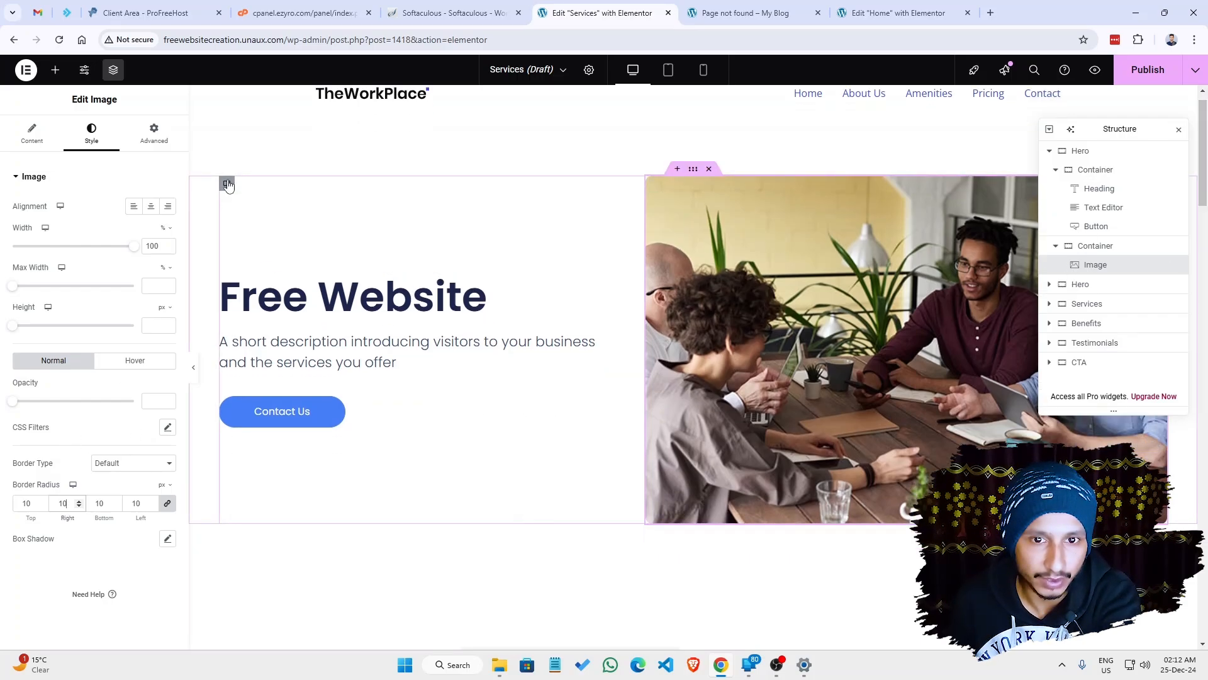
click(228, 183)
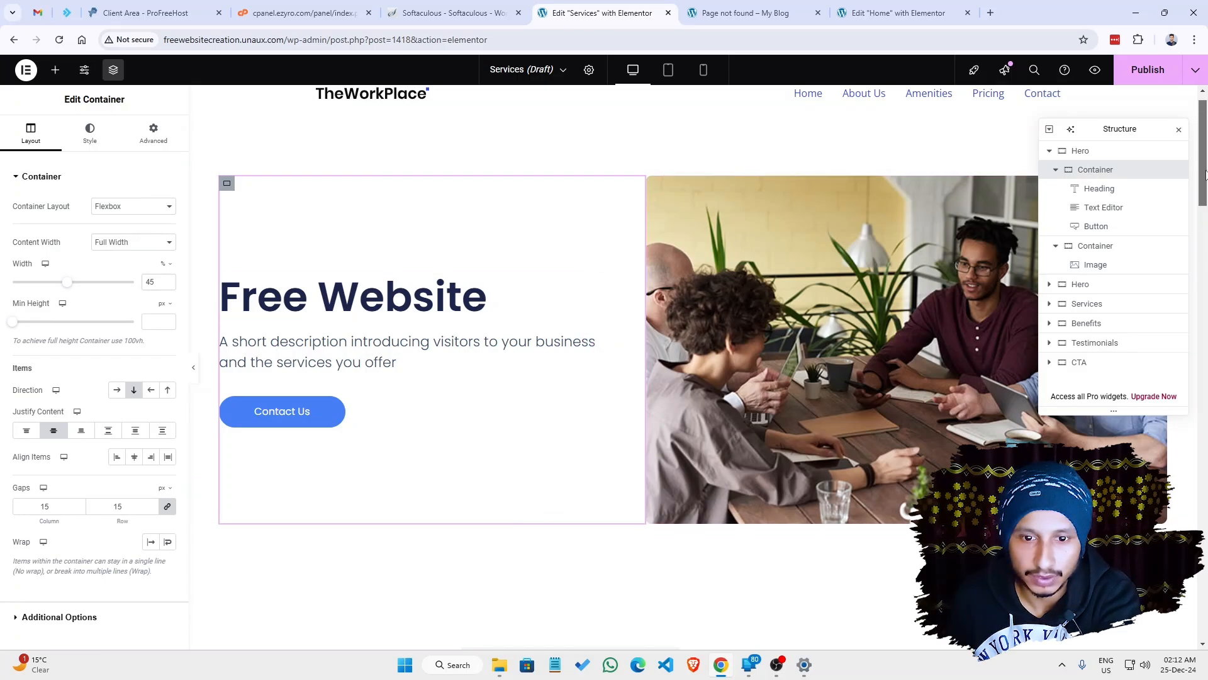
scroll(1206, 174, down, 7)
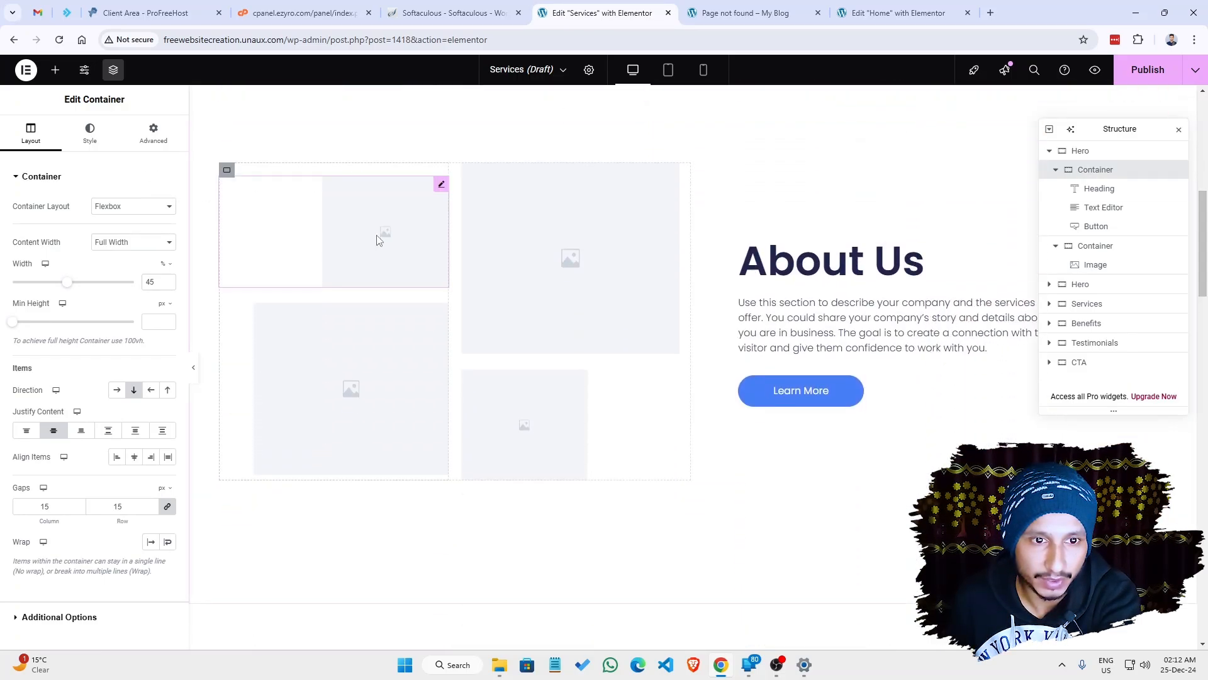
click(377, 240)
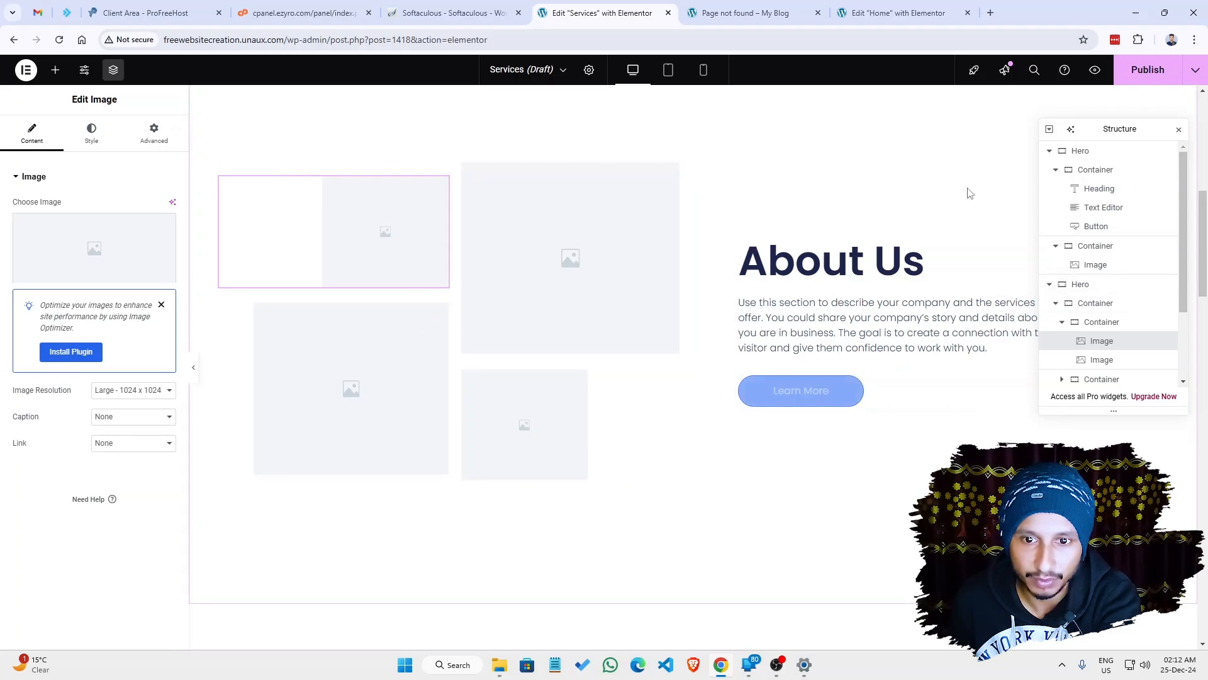
Step: Link the About Us section's Learn More button to the site's About Us page by copying the page's URL ending in /about-us/
click(796, 398)
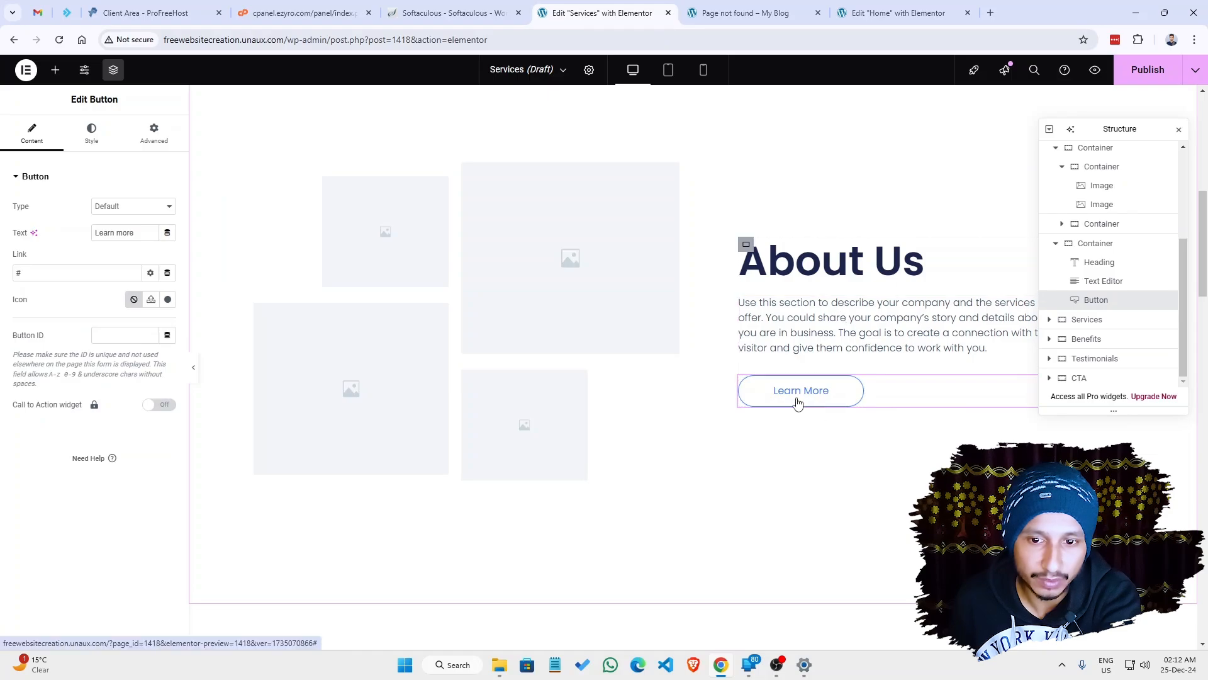
click(71, 271)
key(BackSpace)
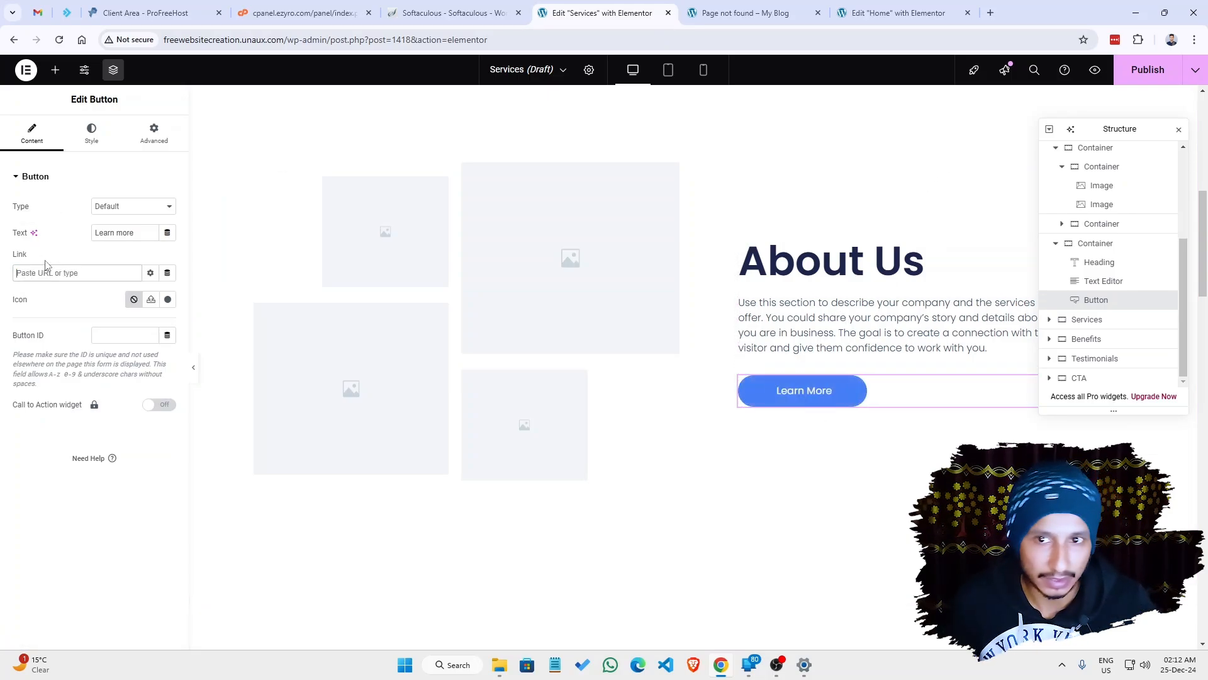
click(804, 8)
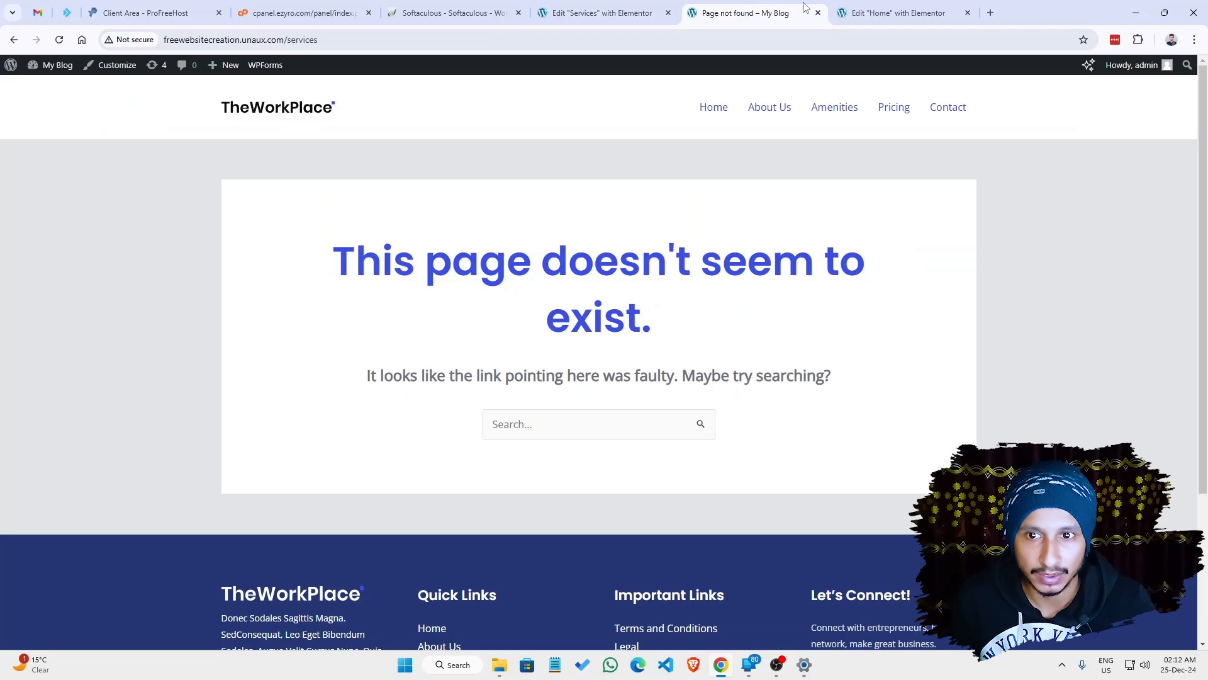
click(768, 110)
click(441, 38)
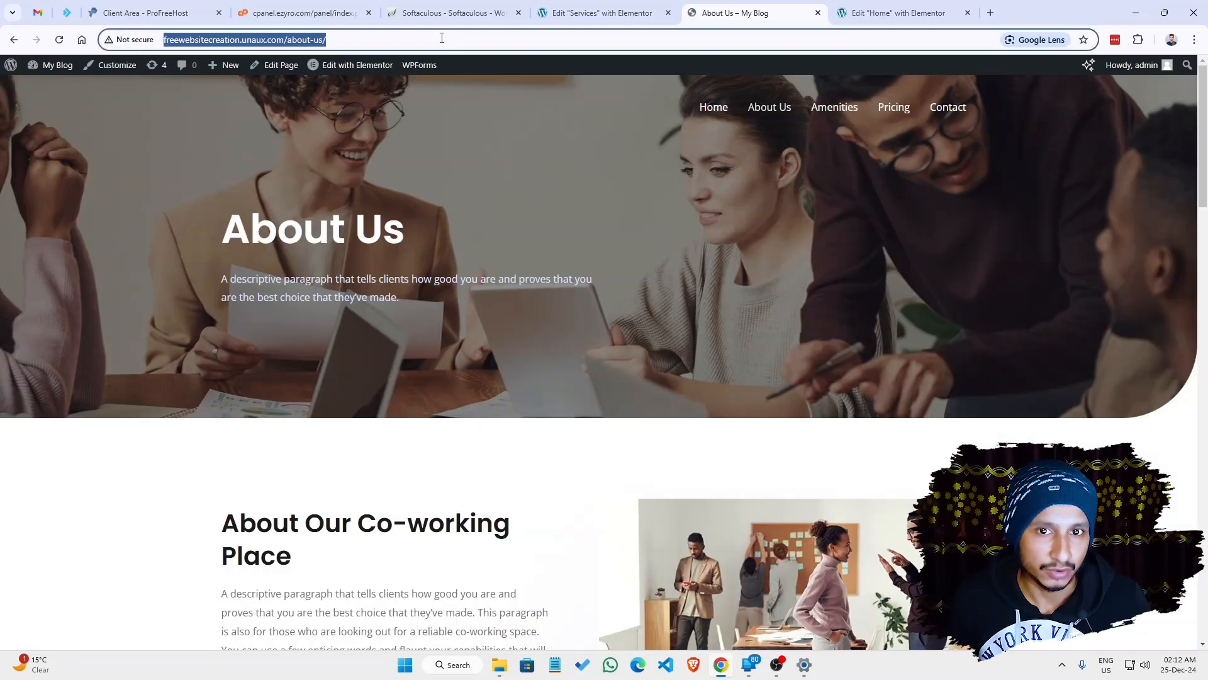
click(610, 7)
click(116, 266)
key(ctrl+v)
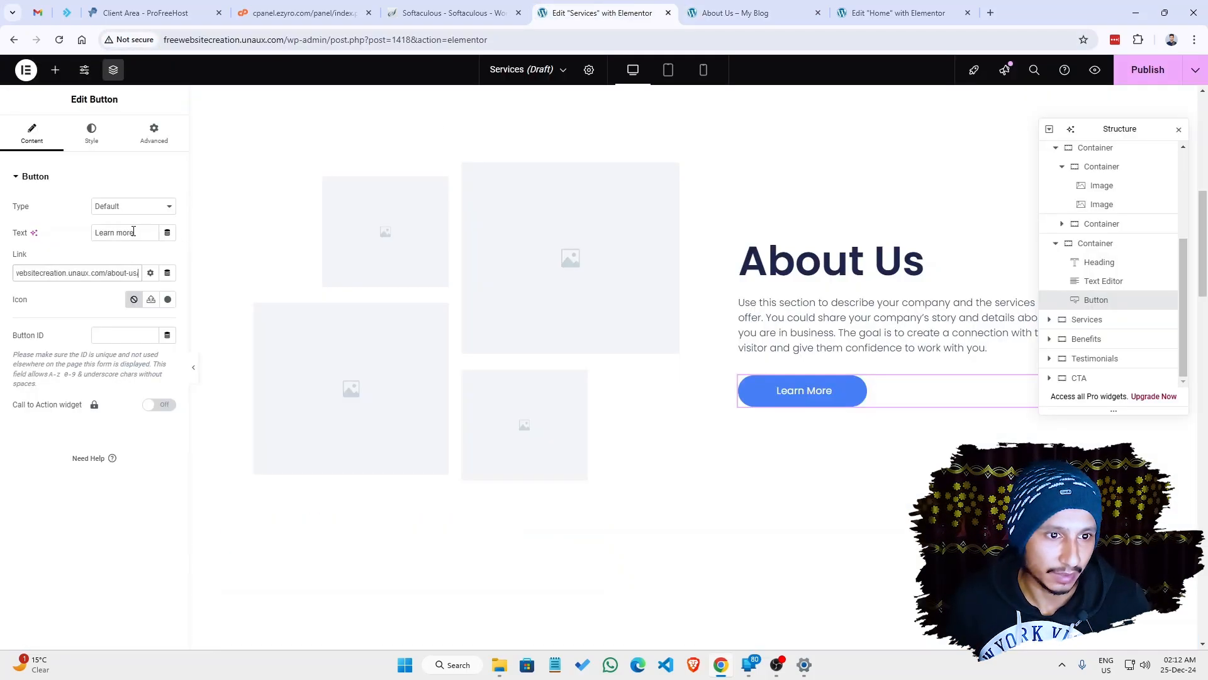
triple_click(137, 237)
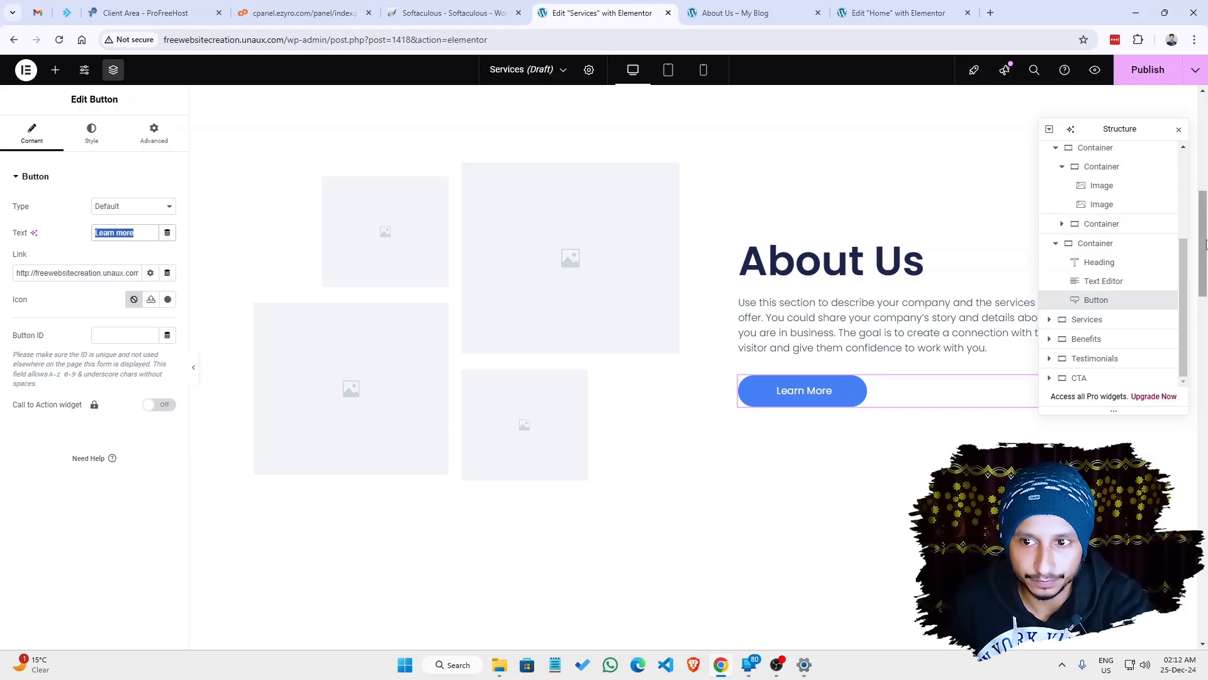
Step: Link the CTA section's Learn More button to the site's Contact page, using that page's URL ending in /contact/
drag(1198, 250, 1175, 515)
click(720, 508)
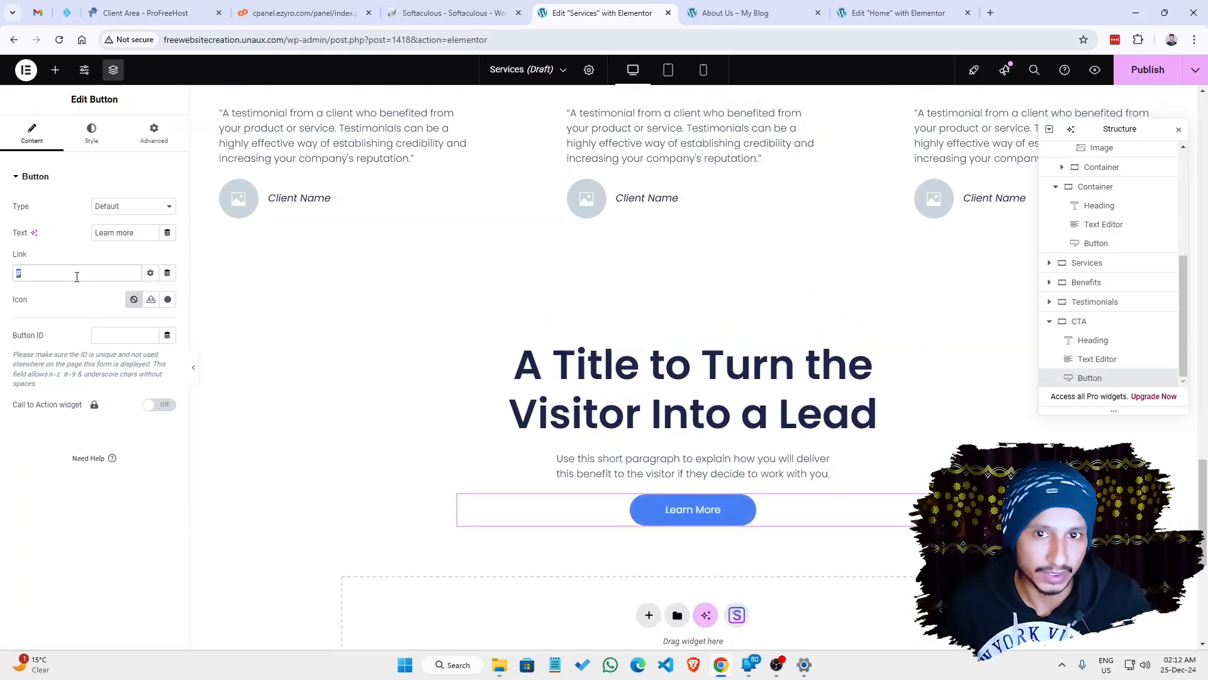
click(733, 6)
click(931, 115)
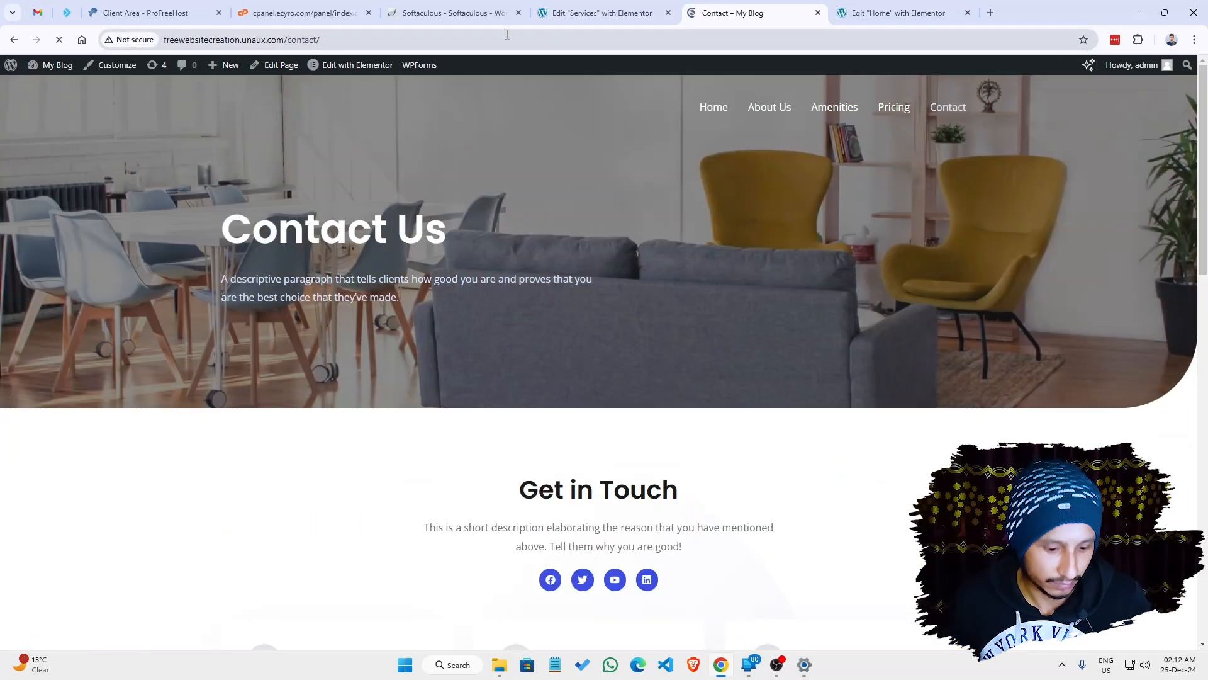
click(507, 38)
click(618, 5)
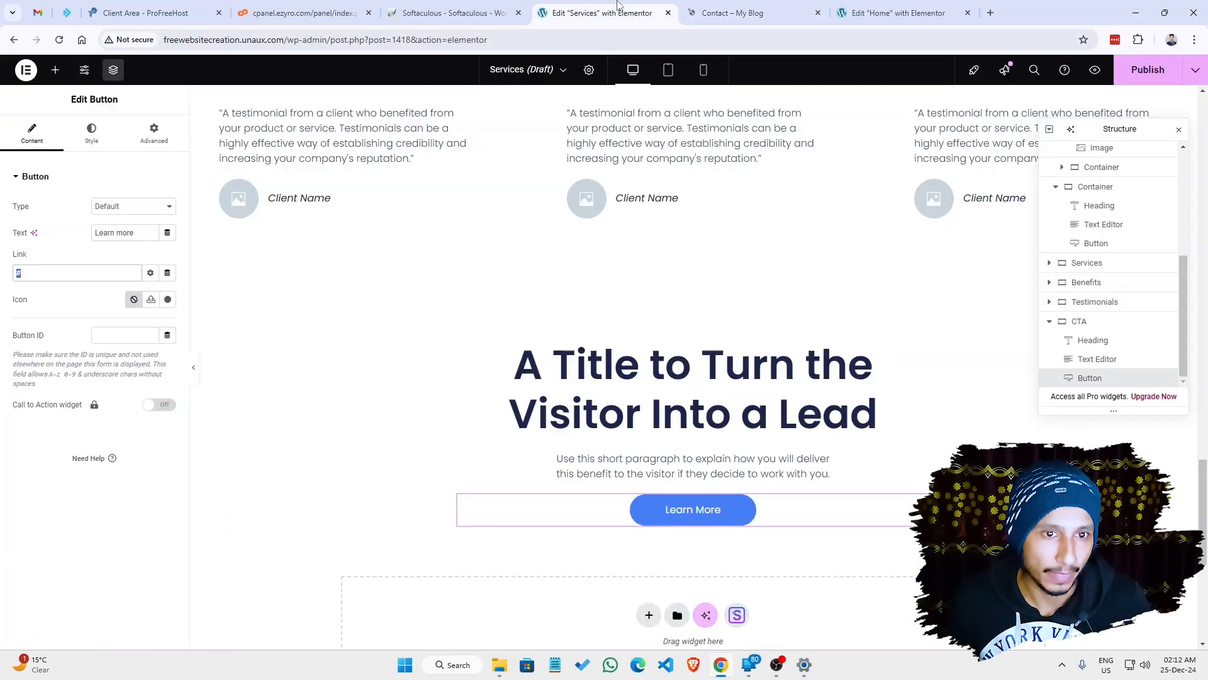
key(ctrl+v)
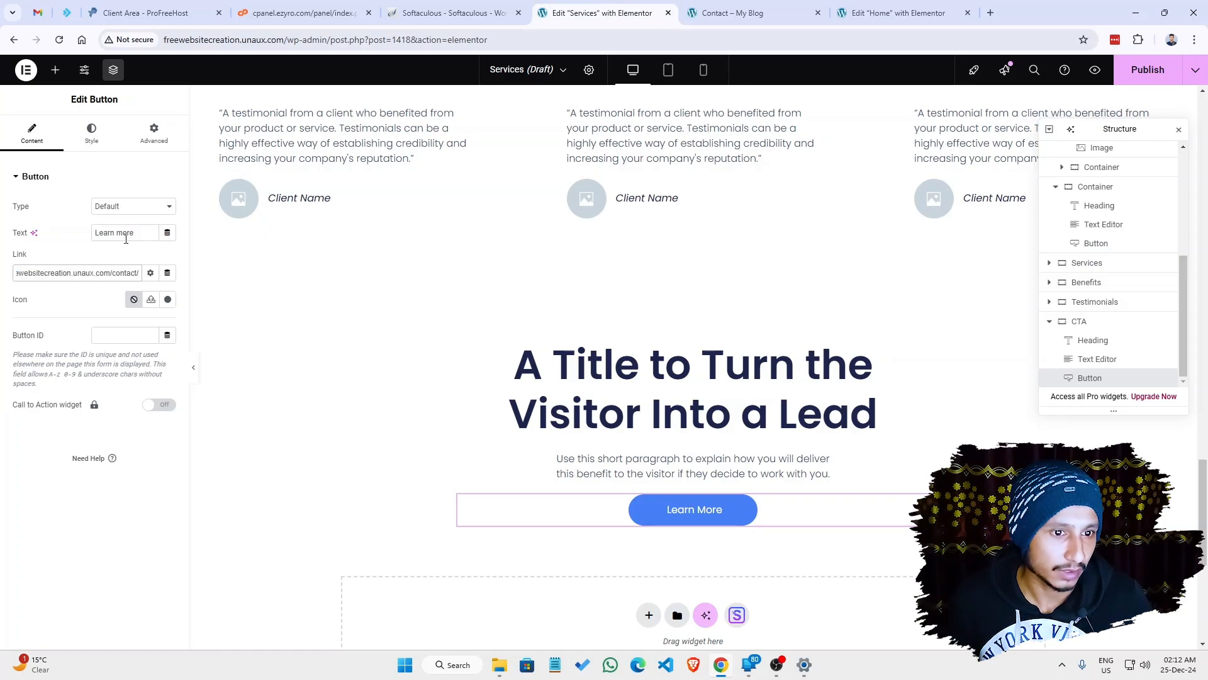
Step: Change the CTA section button's text to "Contact Now" and publish the Services page
key(ctrl+a)
click(127, 240)
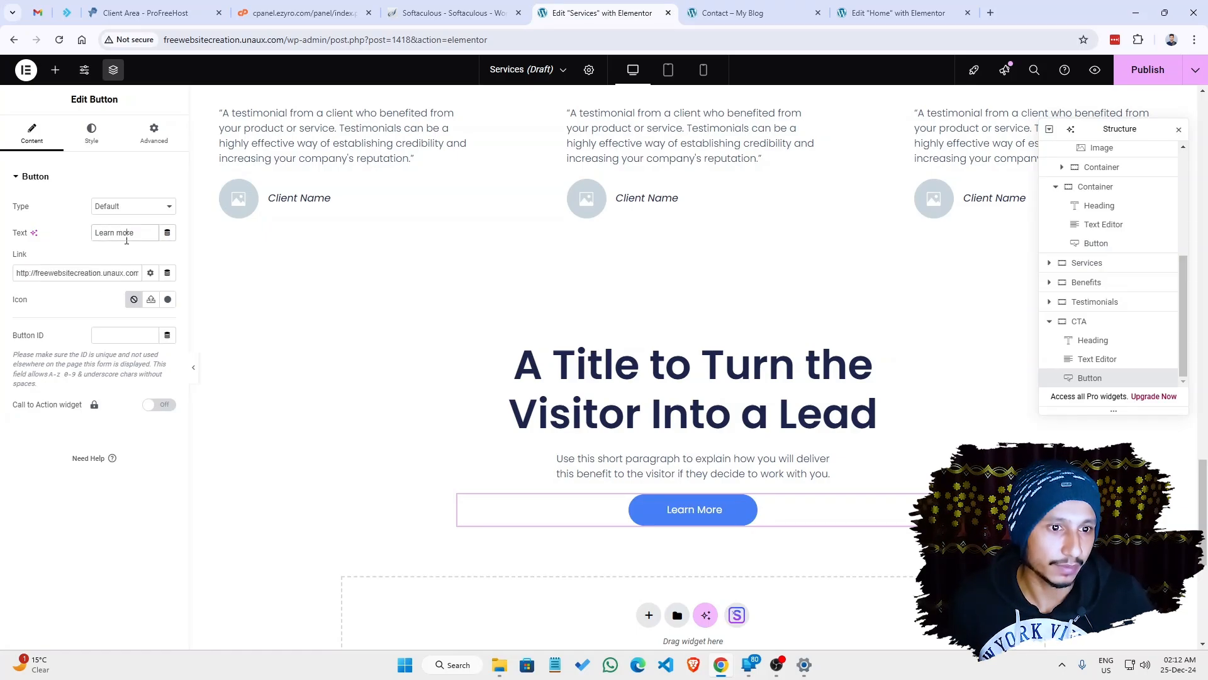
text(Contact Now)
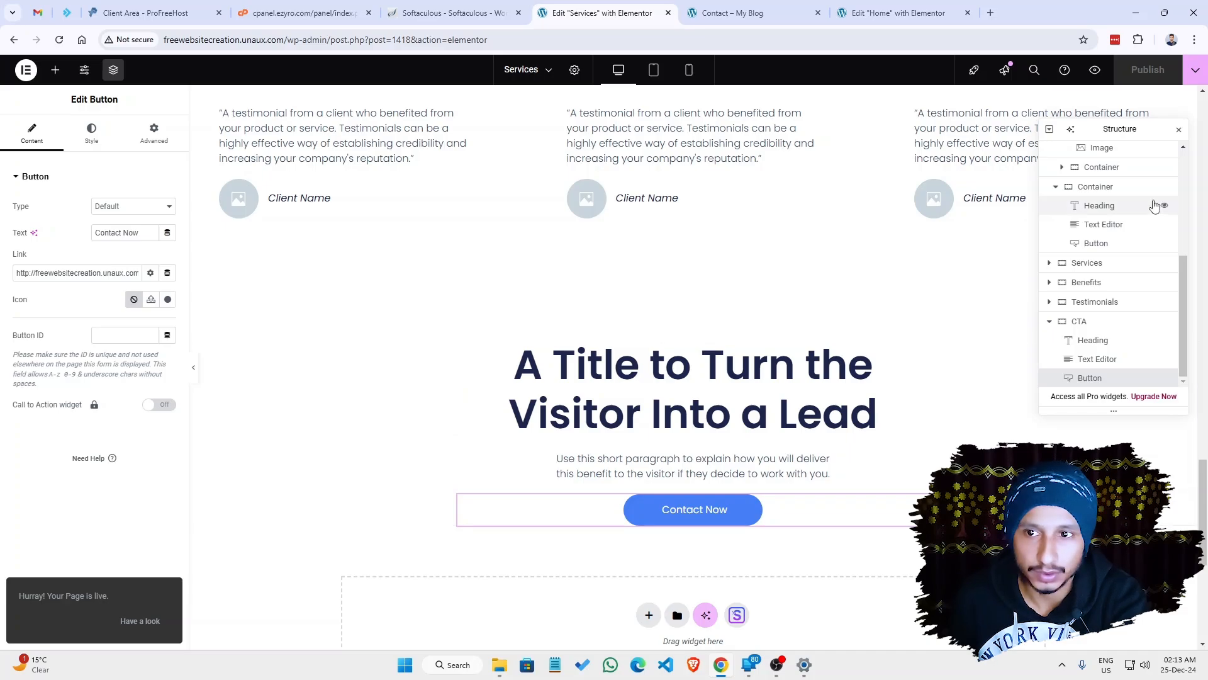
Step: Preview the published Services page to check its Hero section on the live site
click(1095, 70)
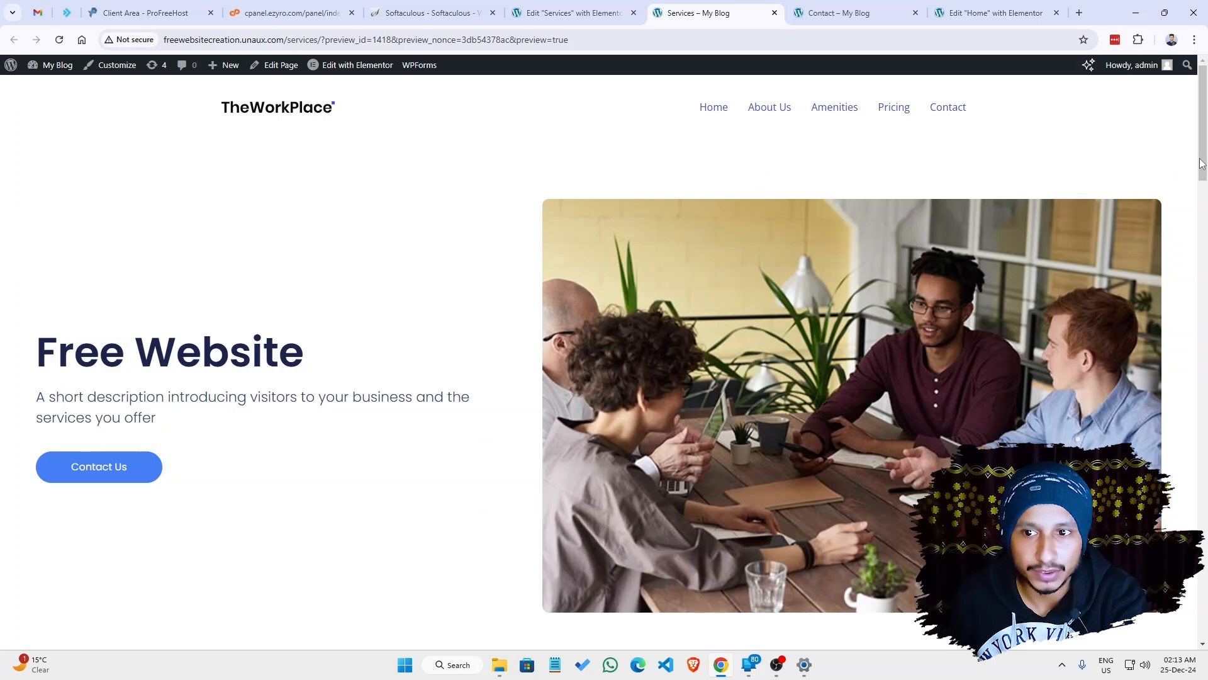
drag(1206, 156, 1207, 155)
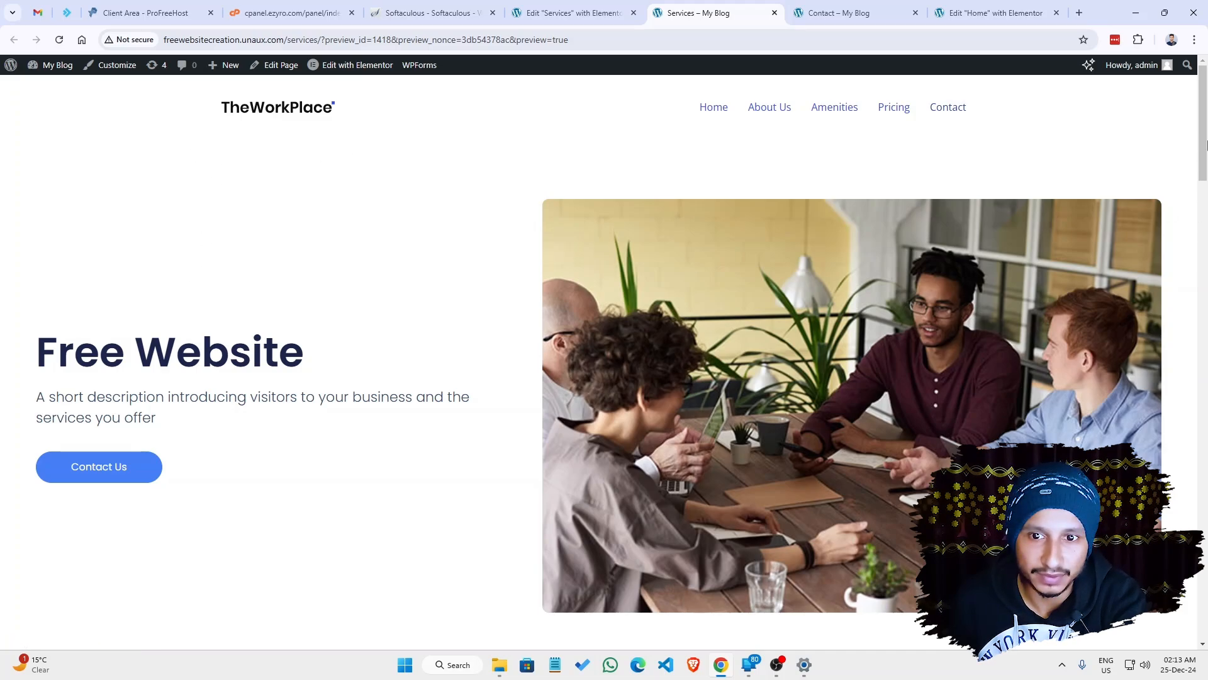
Step: Set the first Hero section's content width to Boxed in the Services page editor
drag(1206, 145, 1206, 278)
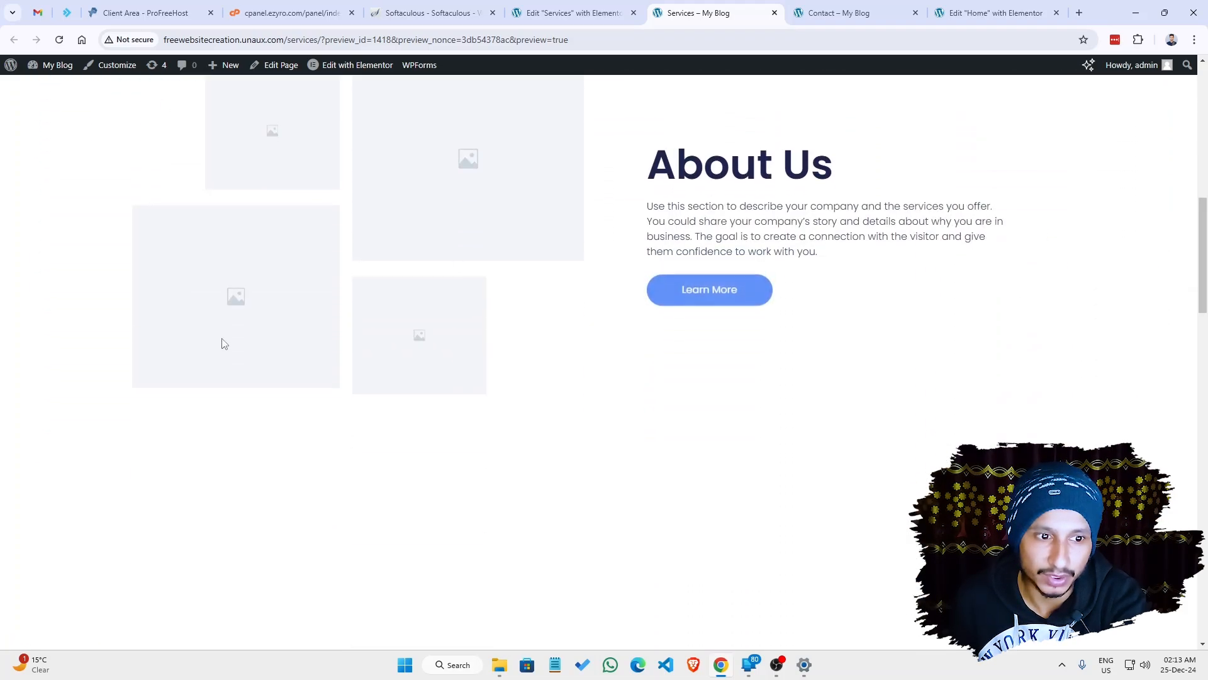
click(591, 11)
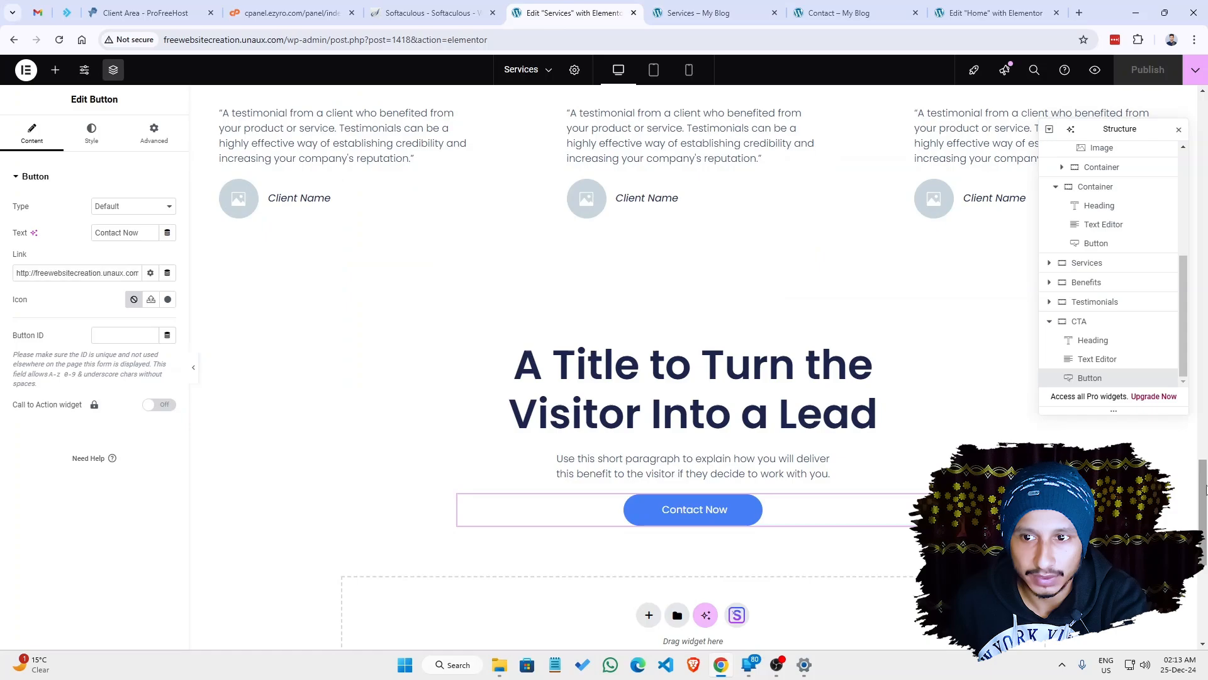
drag(1203, 478, 1203, 126)
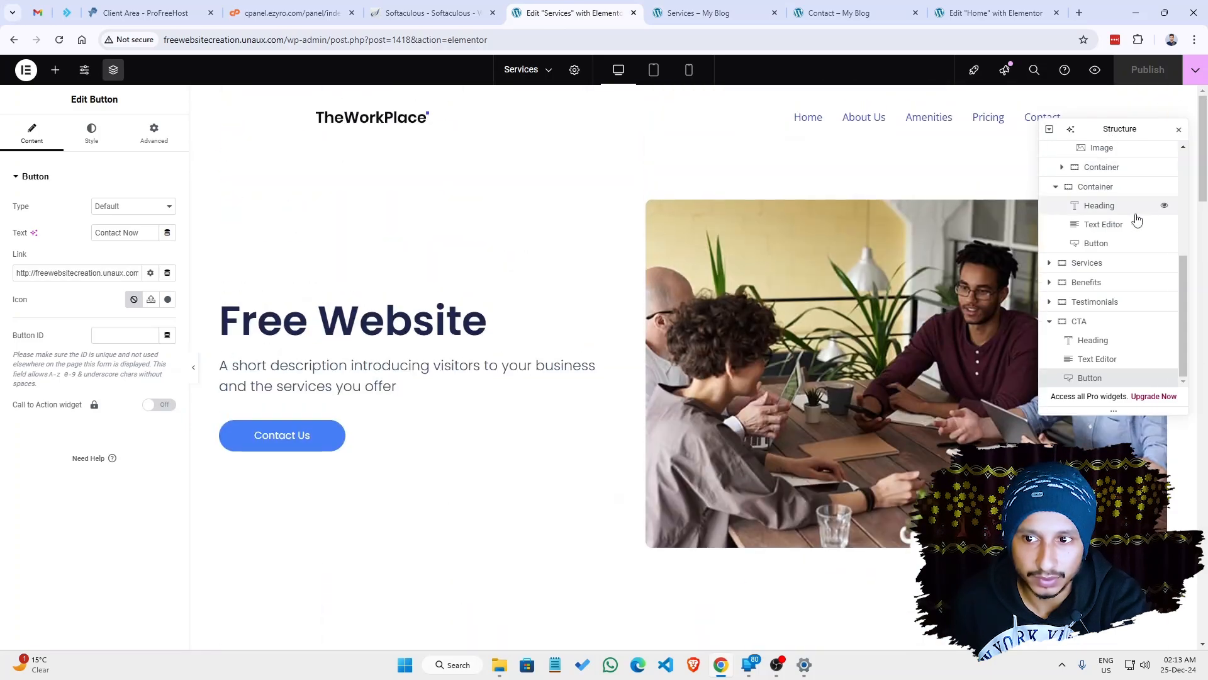
drag(1182, 315, 1196, 155)
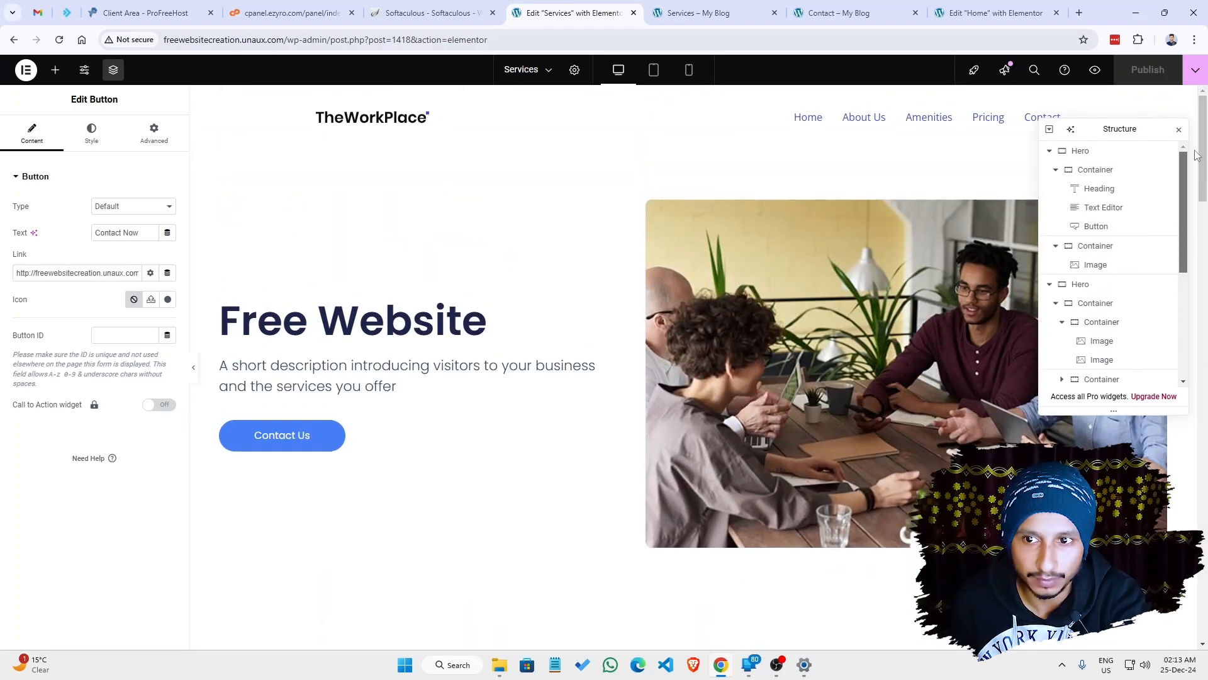
click(1102, 150)
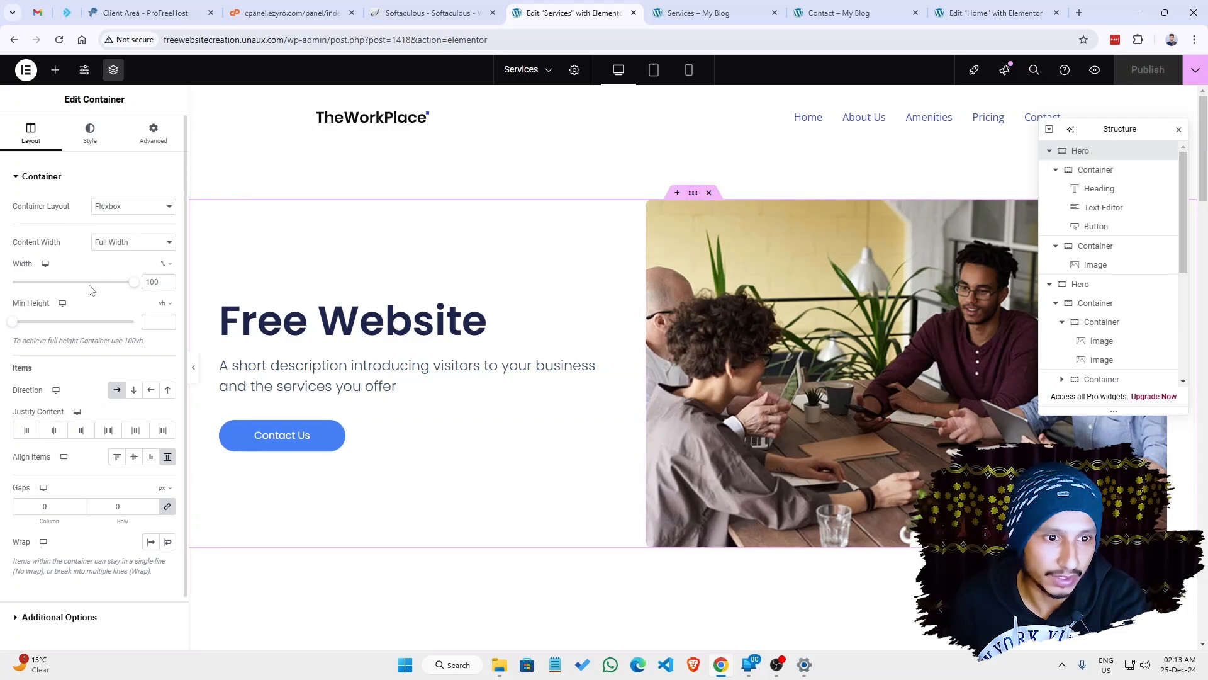
click(114, 249)
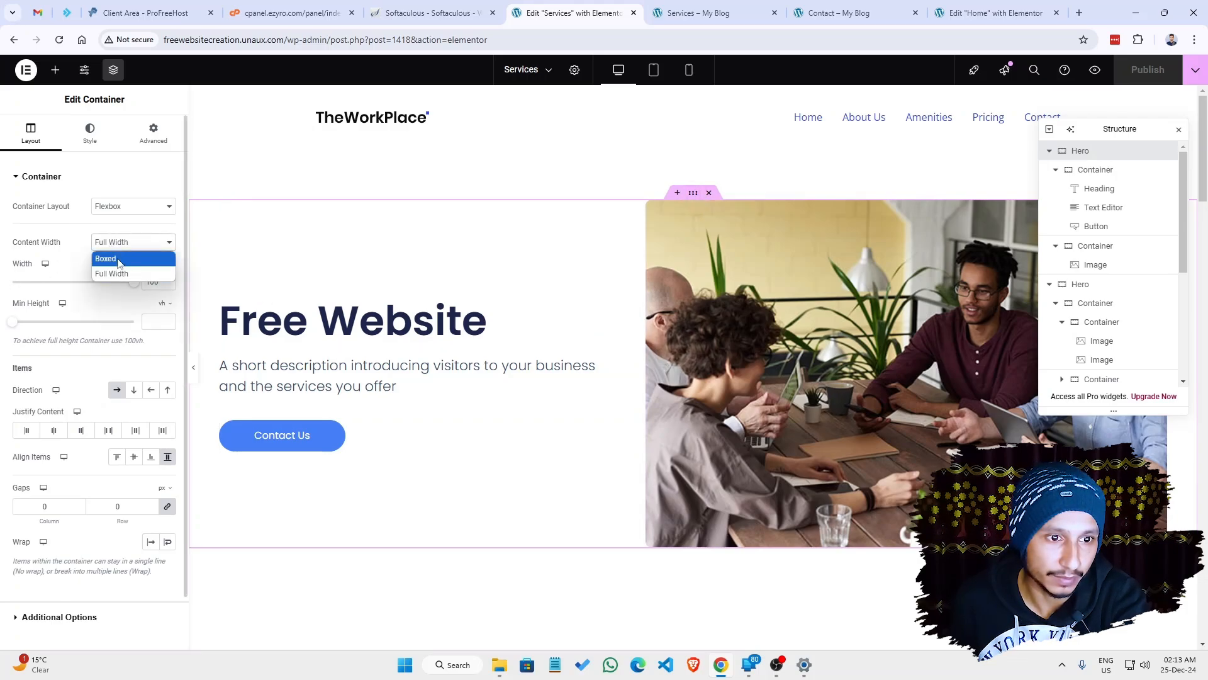
click(118, 264)
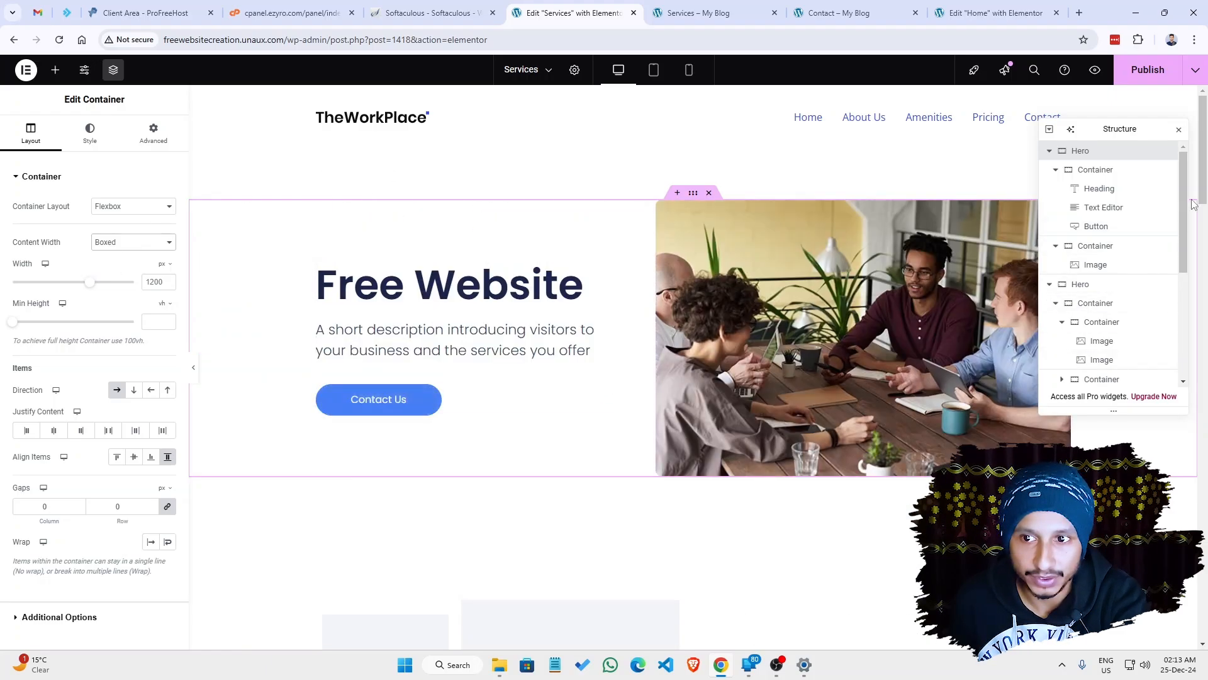
Step: Set the boxed content width of the second Hero container, which holds the About Us section, to 1200 px
scroll(1204, 192, down, 4)
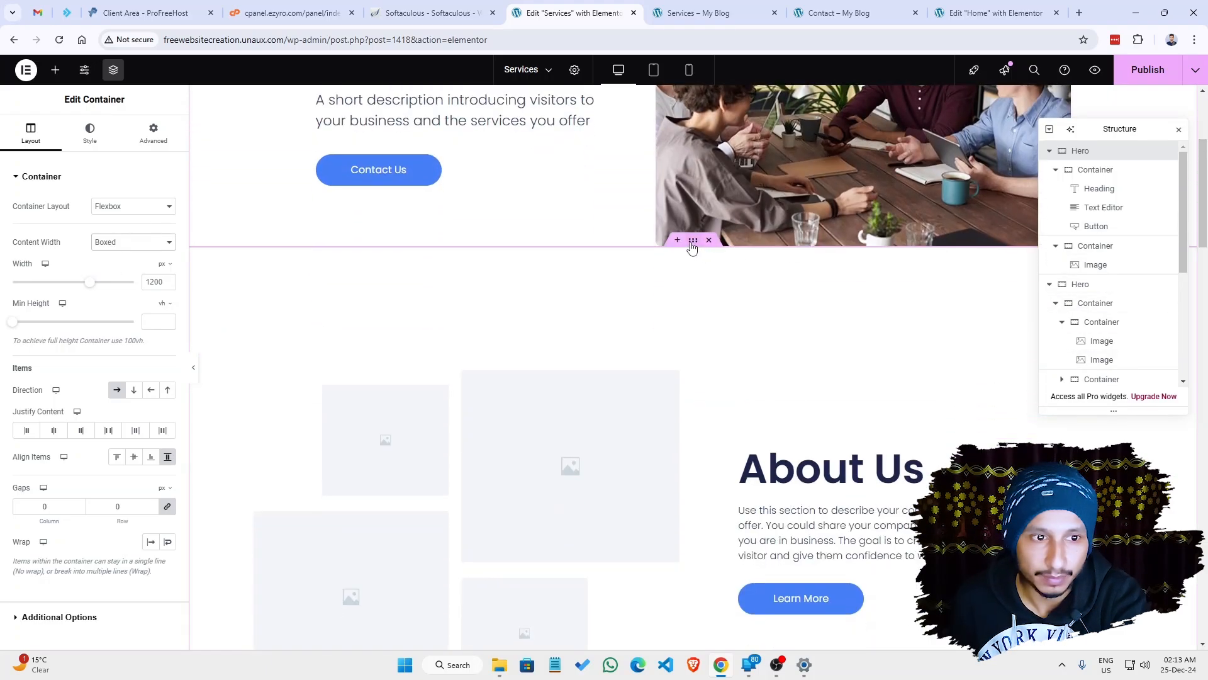
click(693, 242)
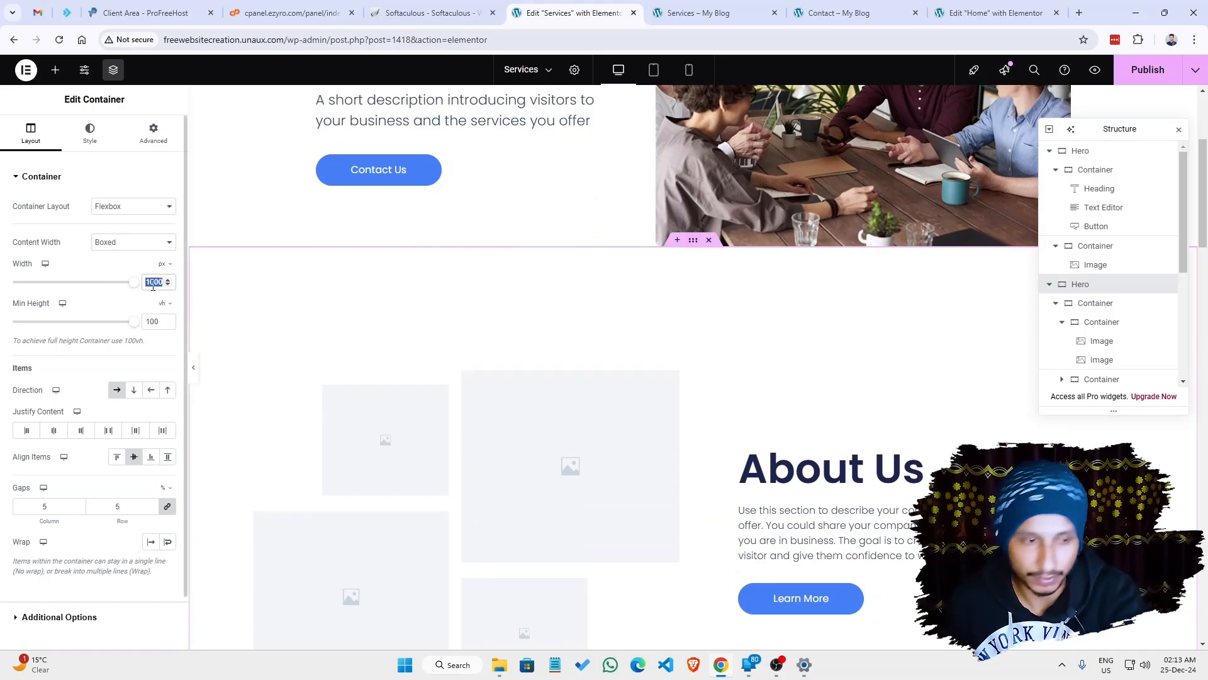
text(1300)
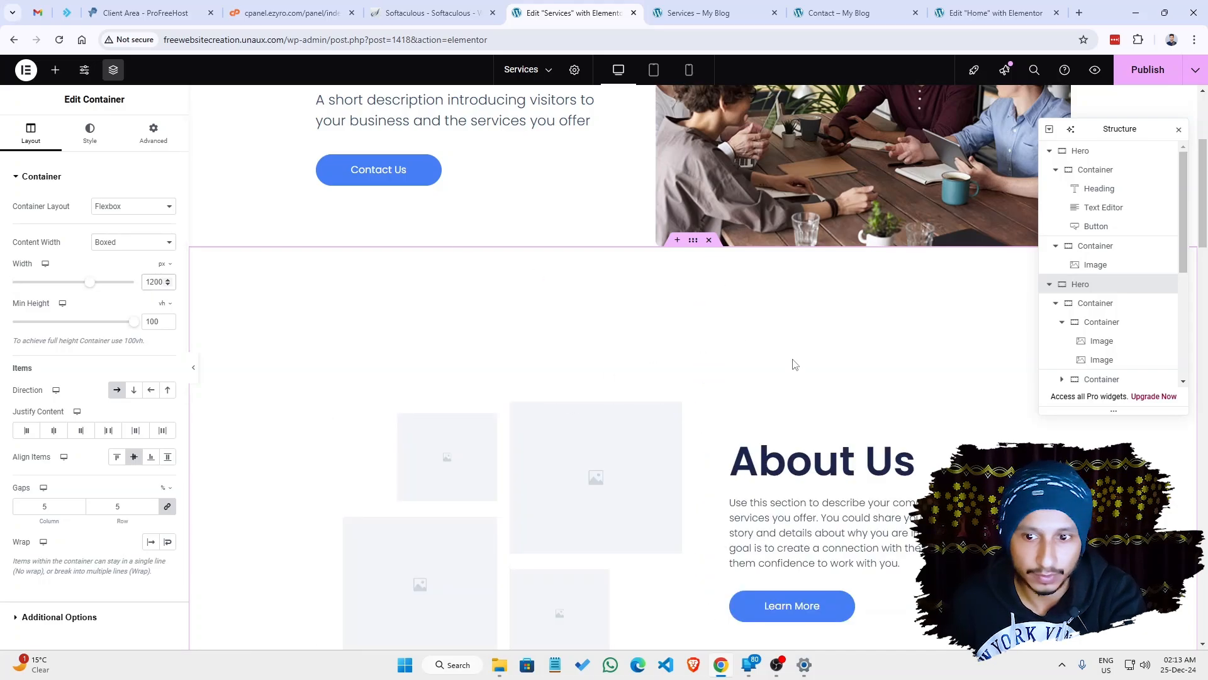
scroll(1203, 243, down, 2)
drag(1203, 242, 1189, 163)
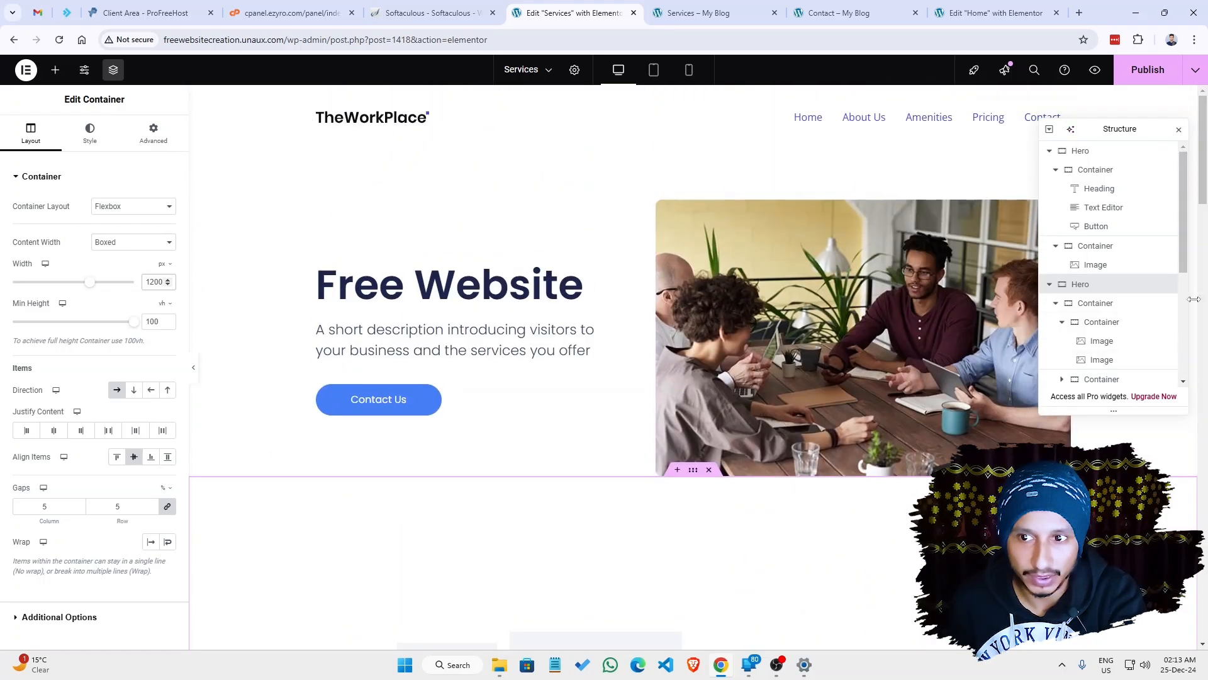
Step: Set the Our Services section's content width to Boxed
scroll(1205, 189, down, 1)
scroll(1205, 188, down, 10)
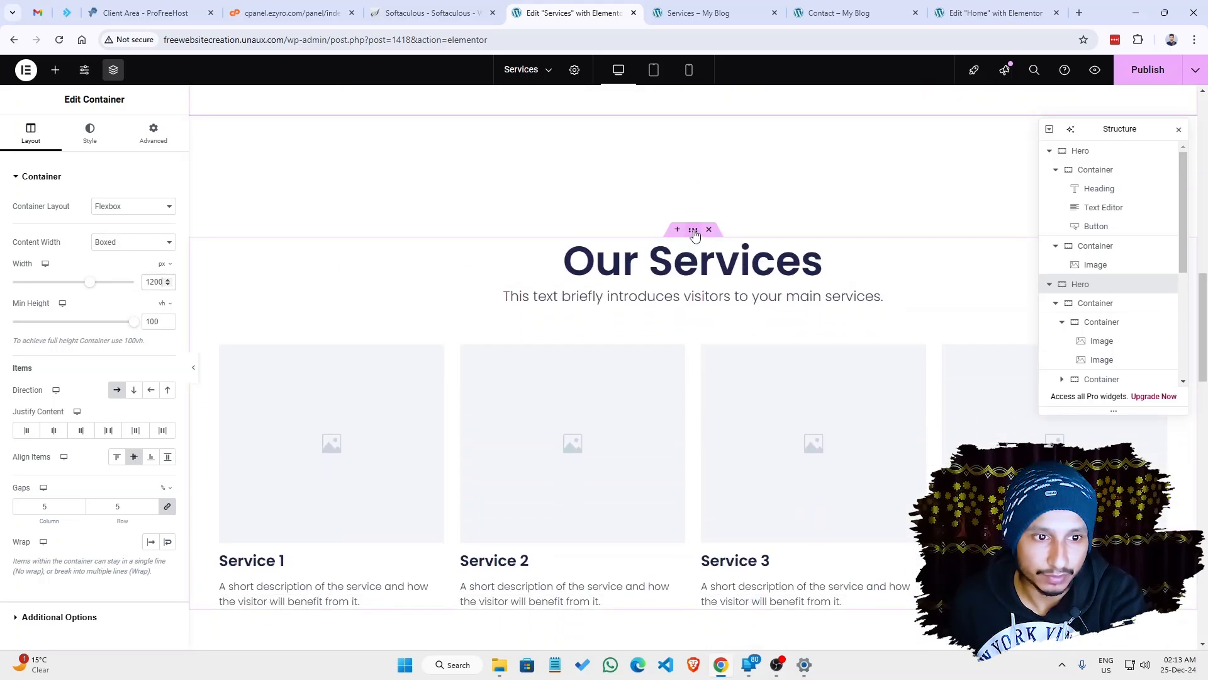
click(692, 229)
click(113, 247)
click(104, 256)
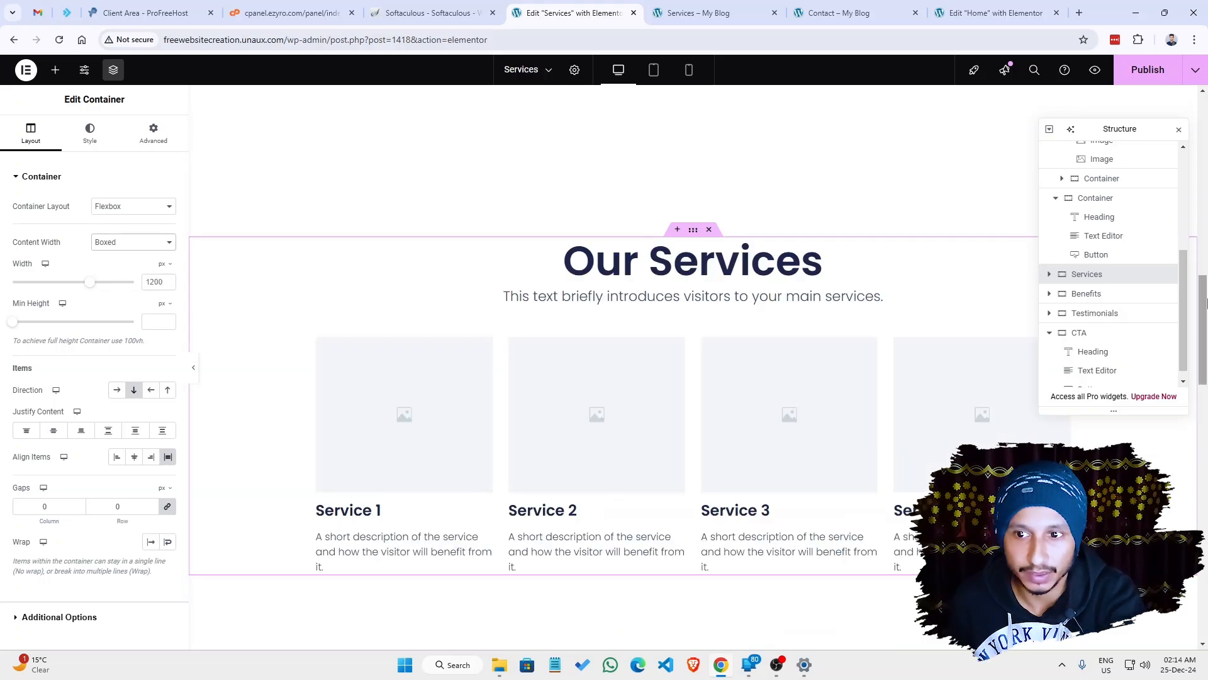
Step: Set the Client Testimonials section's content width to Boxed
scroll(1196, 387, down, 7)
scroll(1195, 387, down, 5)
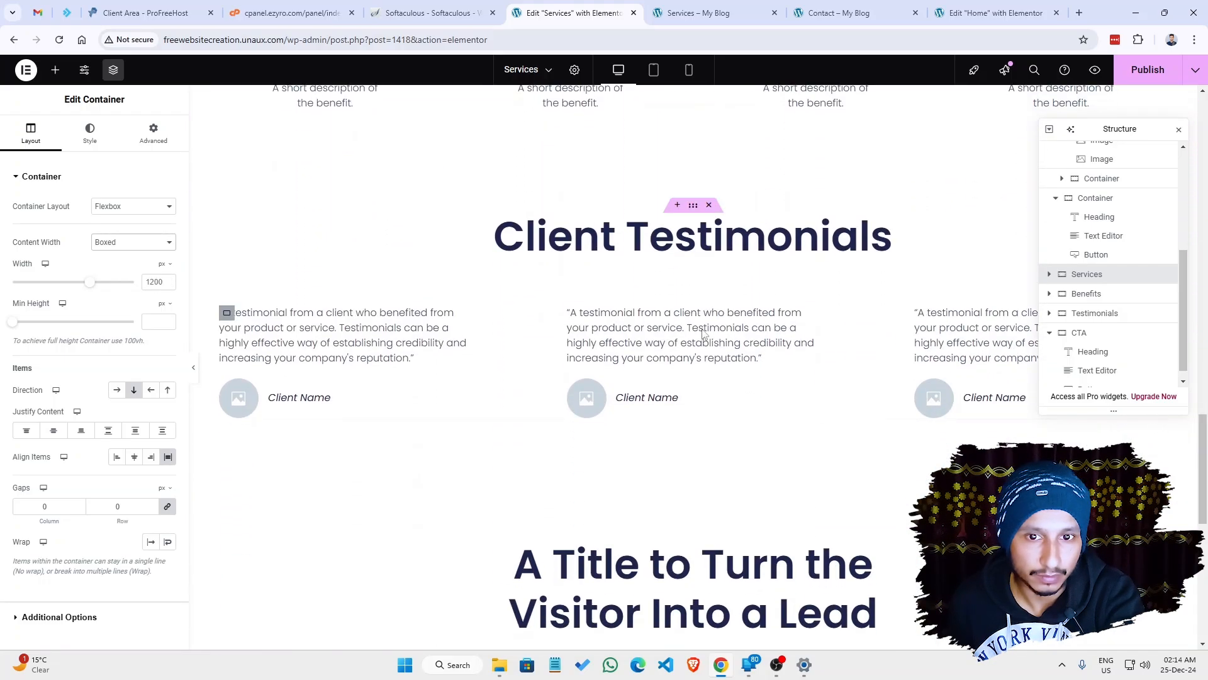
click(694, 206)
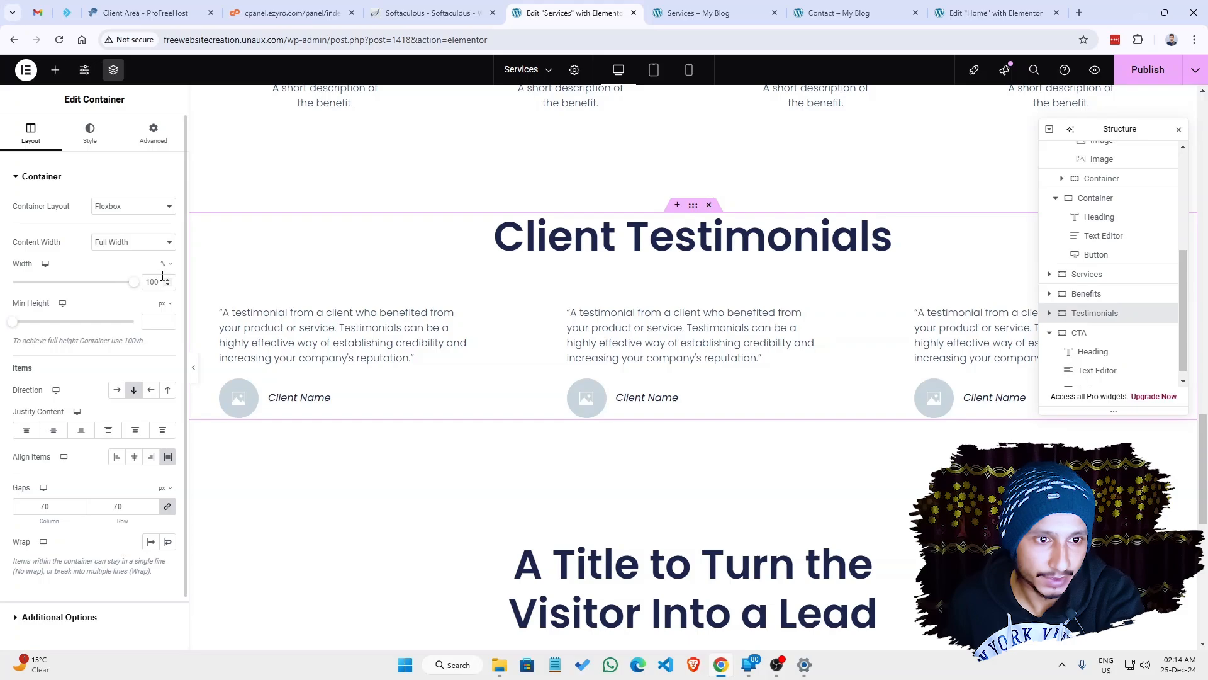
click(145, 247)
click(126, 257)
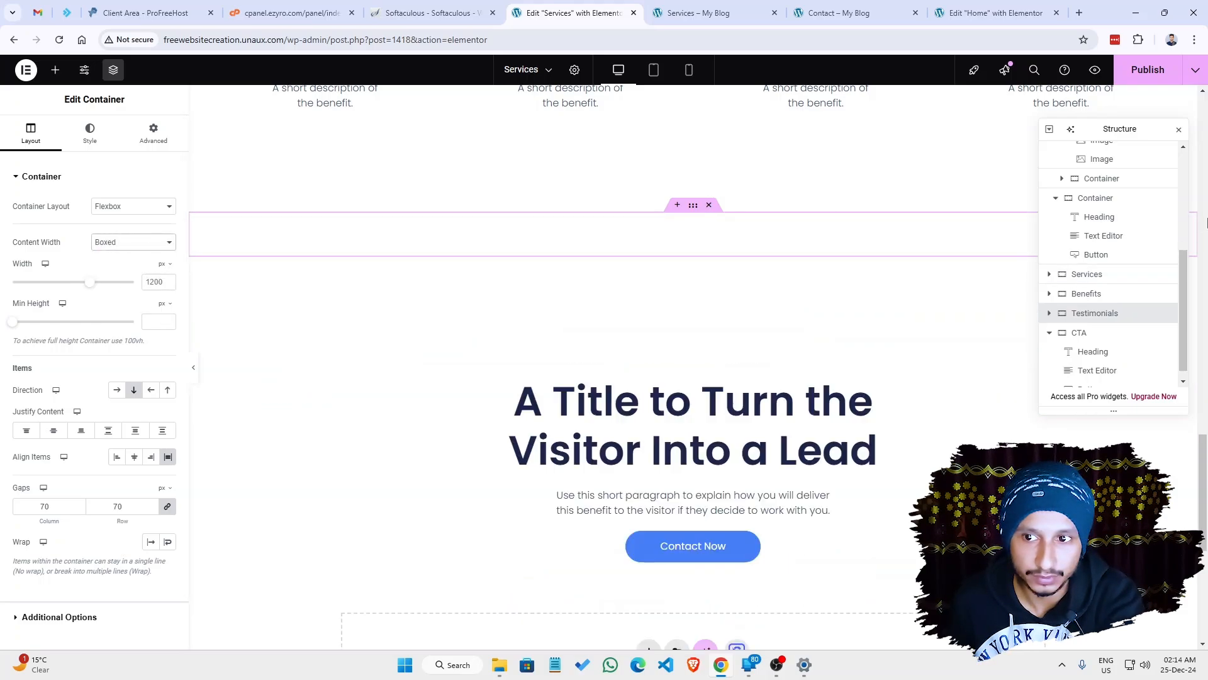
Step: Check the CTA section's width setting, publish the Services page and review the section widths on the live page
drag(1206, 411, 1205, 491)
click(693, 319)
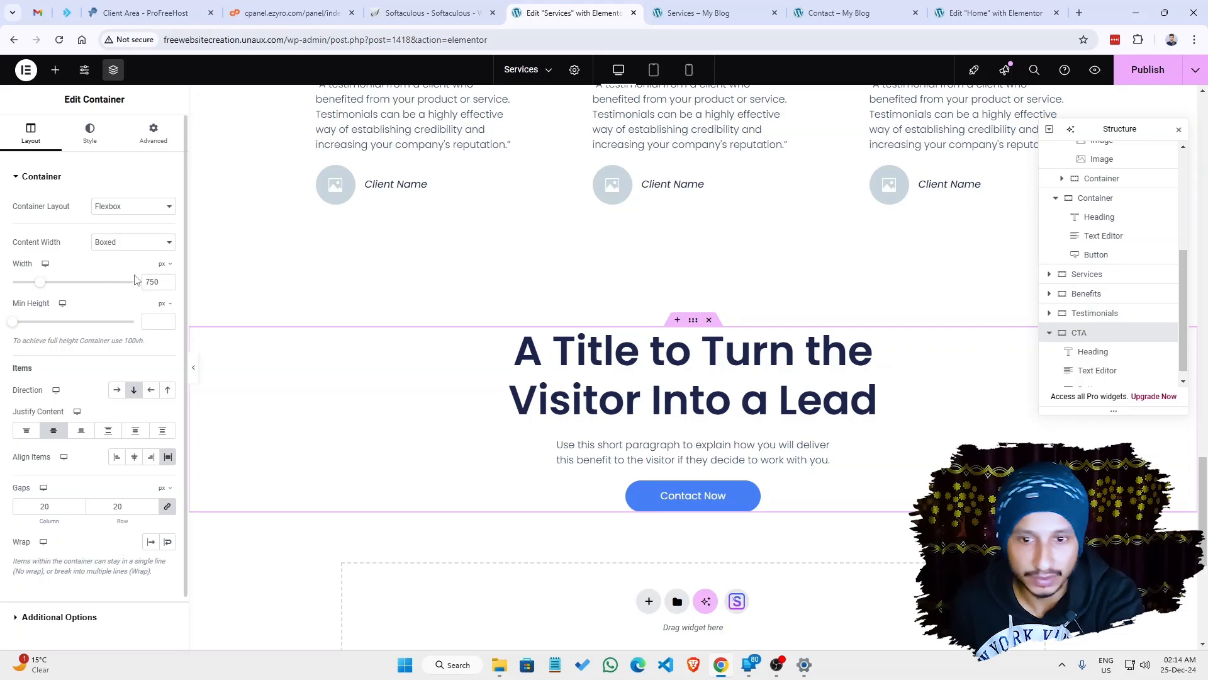
click(1148, 69)
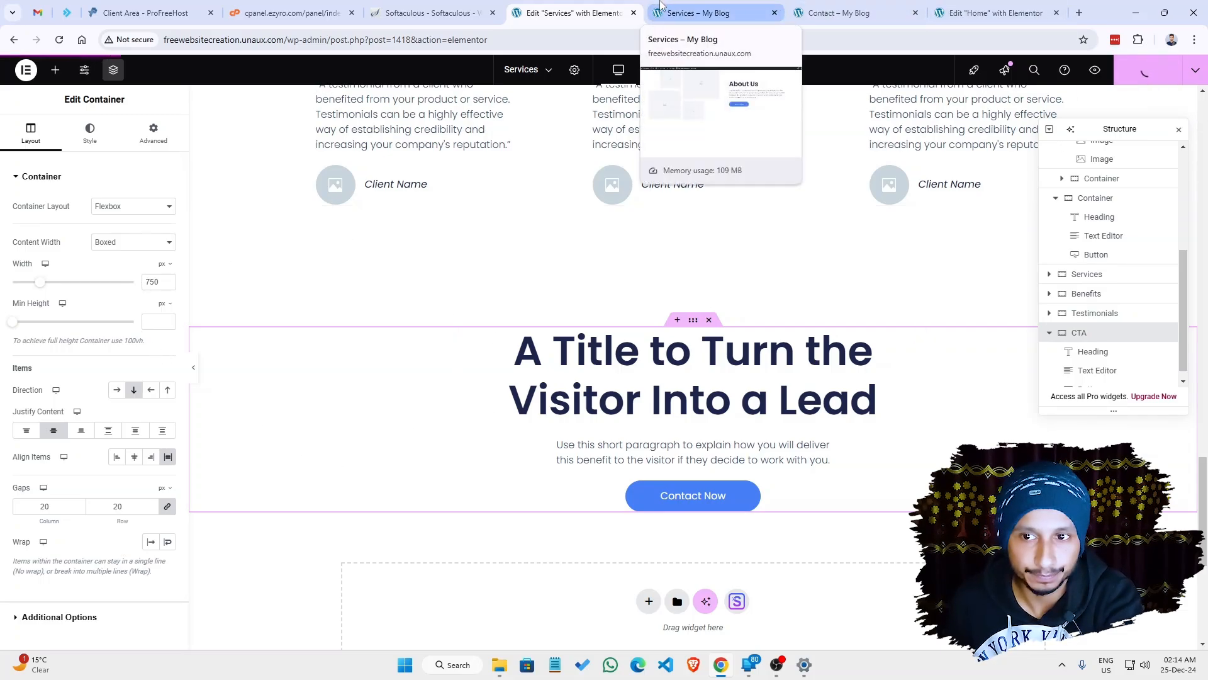
click(724, 13)
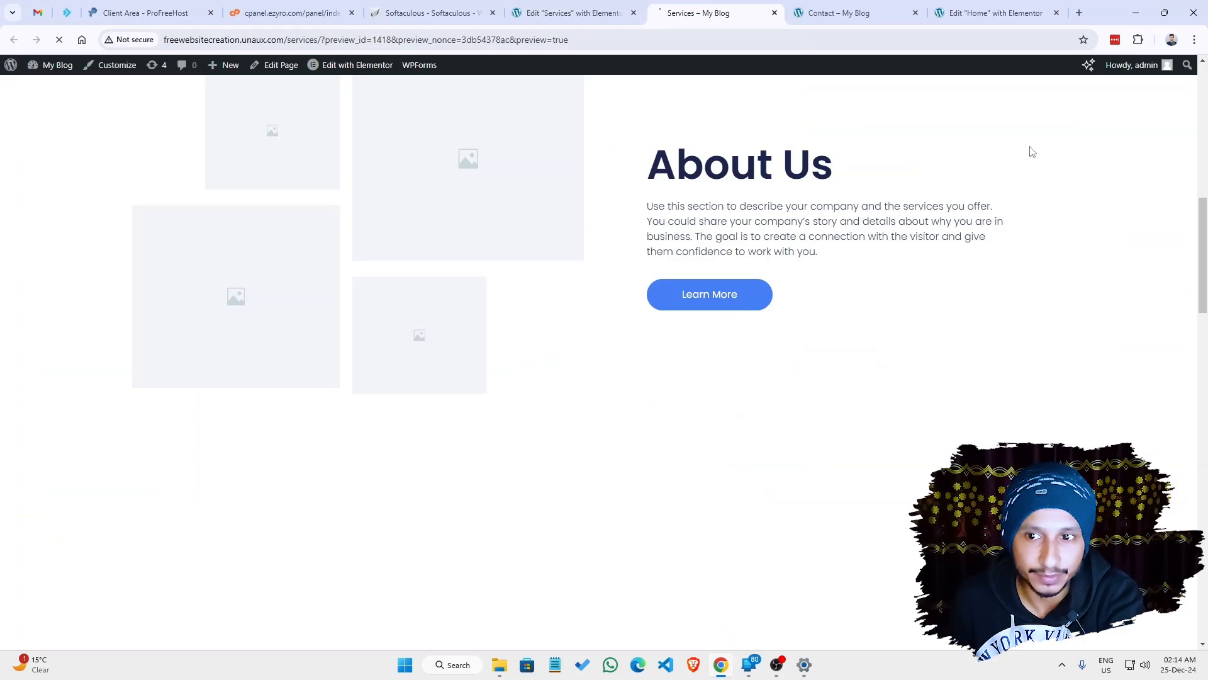
drag(1204, 264, 1203, 129)
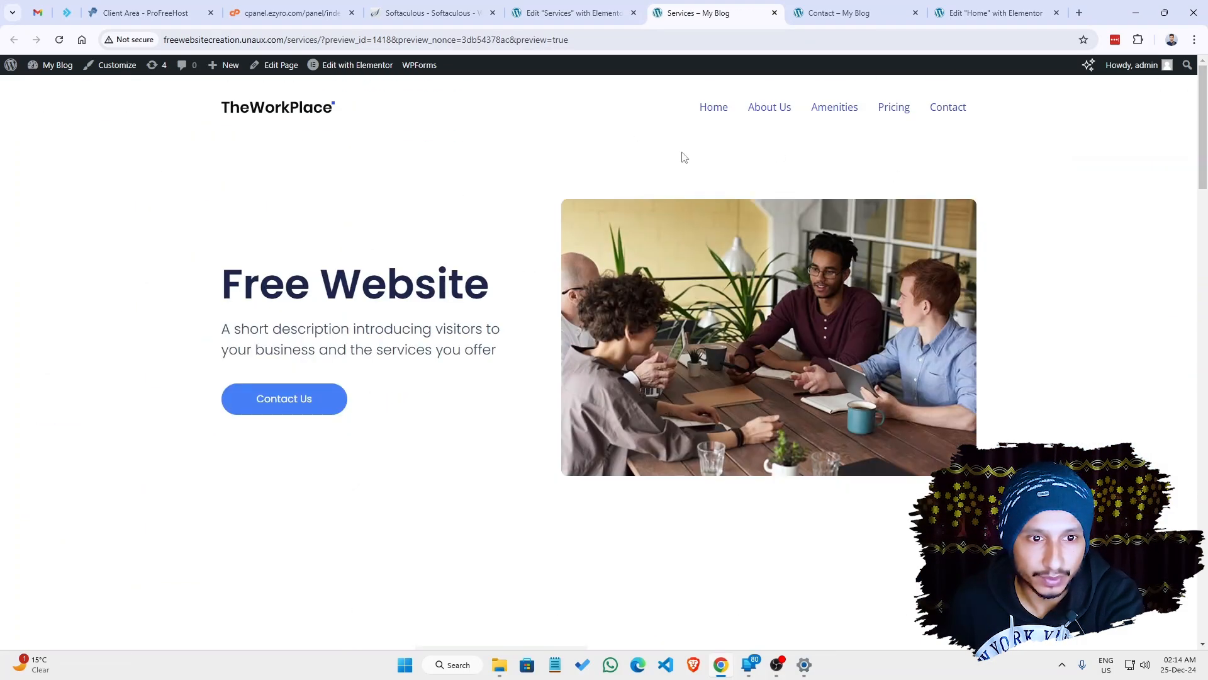
drag(1203, 161, 300, 434)
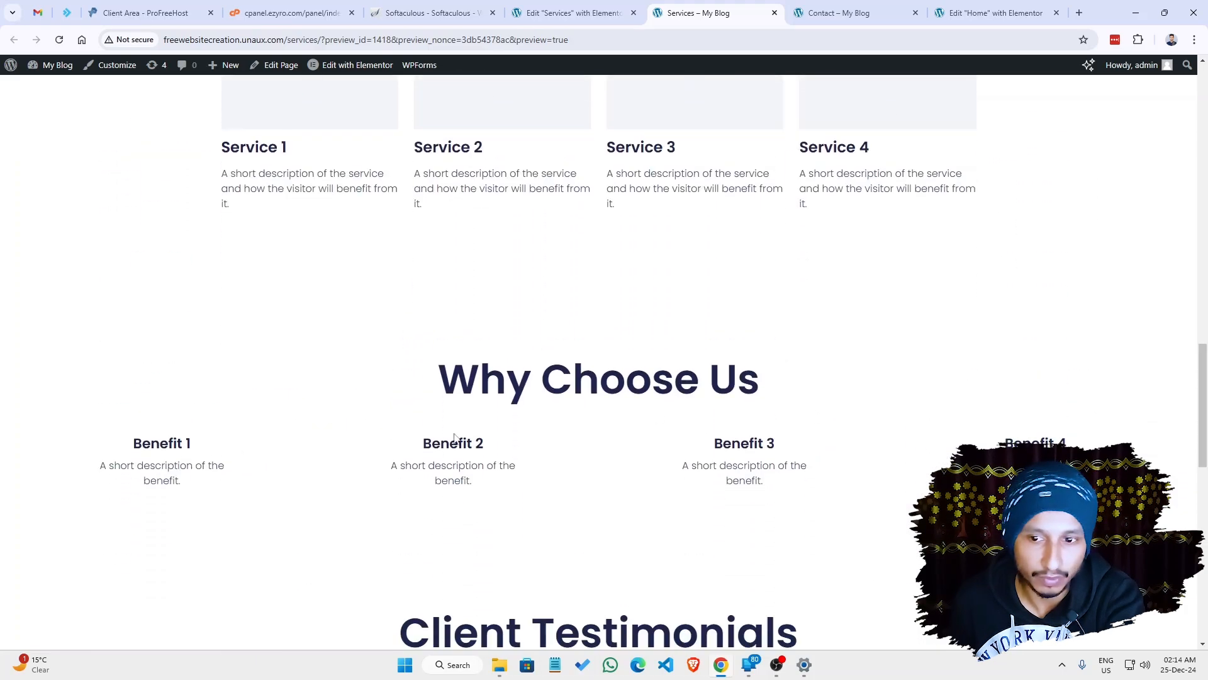
Step: Set the Why Choose Us section's content width to Boxed and publish the Services page
click(623, 9)
drag(1202, 494, 1194, 378)
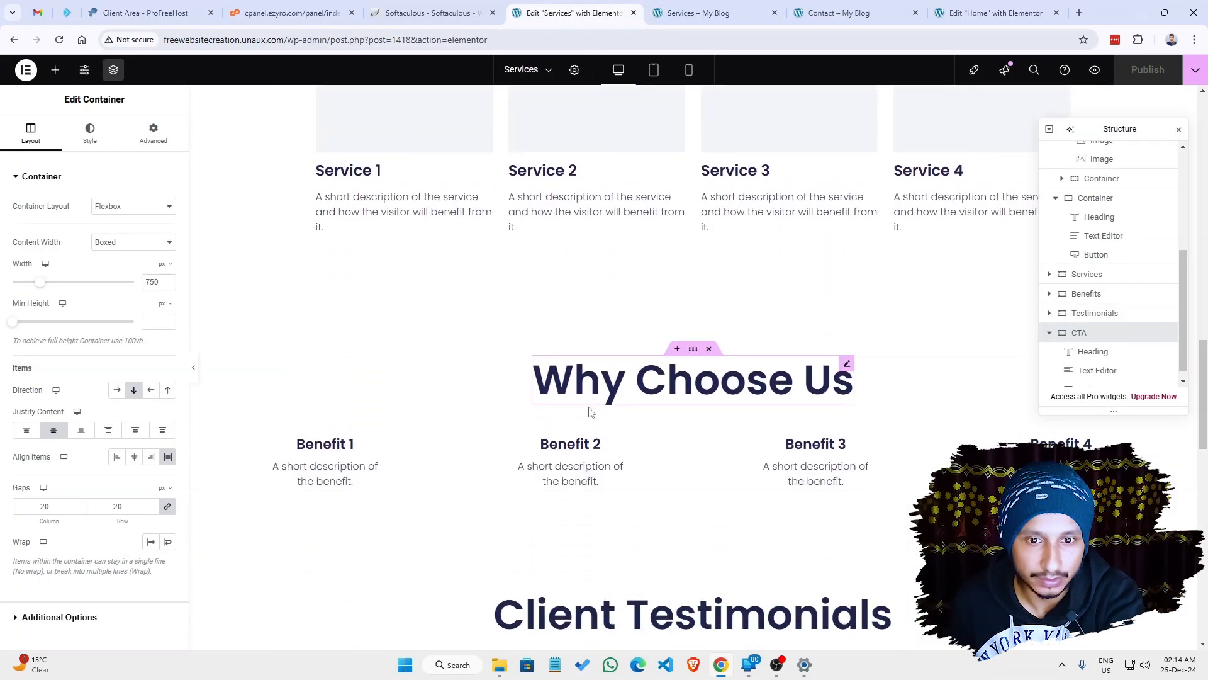
click(692, 351)
click(139, 246)
click(127, 258)
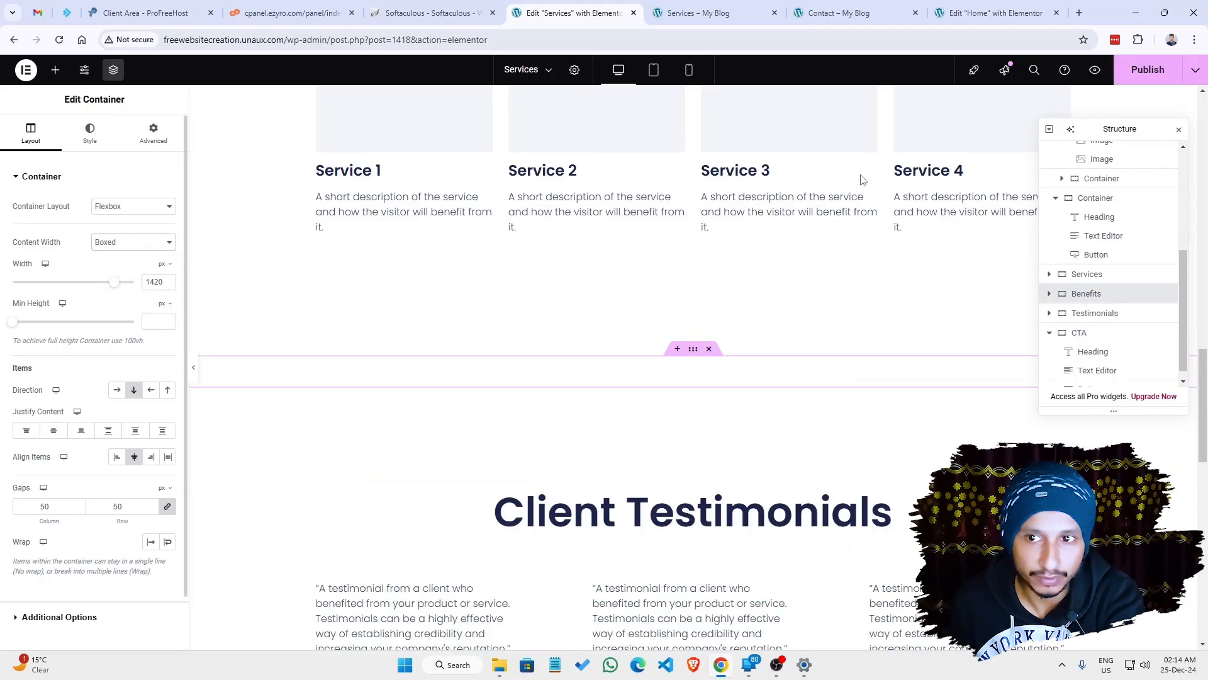
click(1147, 70)
Step: Reload the live Services page, test the About Us section's Learn More link and return to the Services page
click(705, 13)
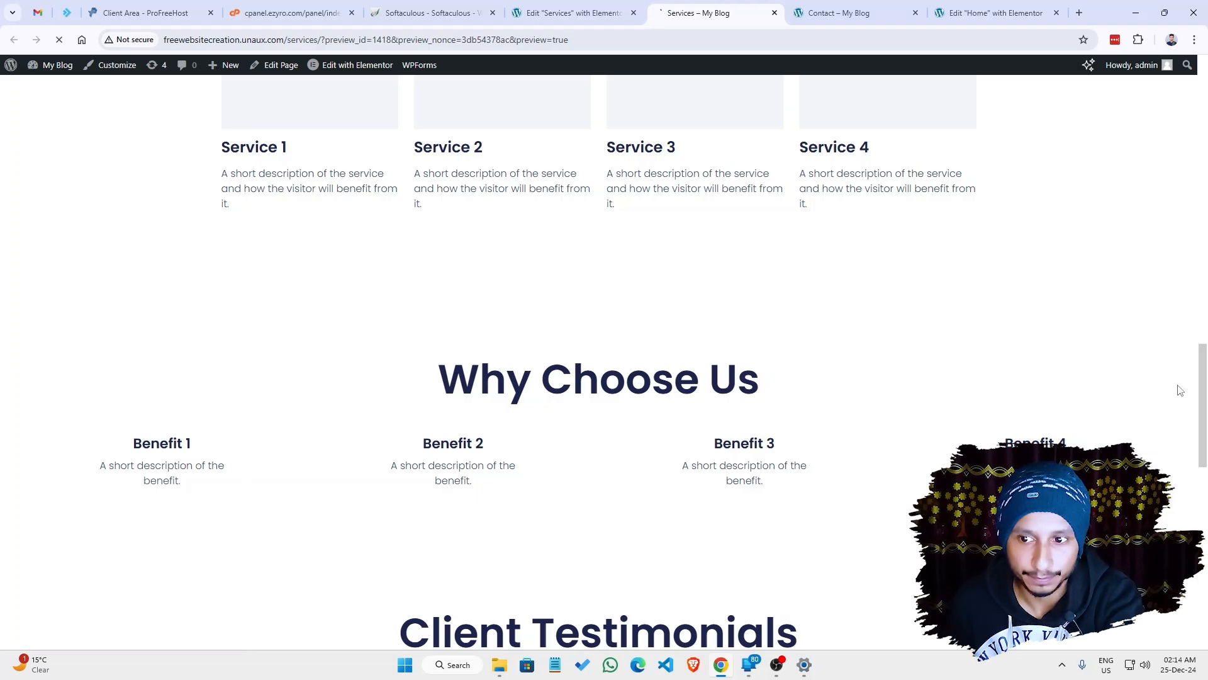
drag(1203, 160, 1120, 262)
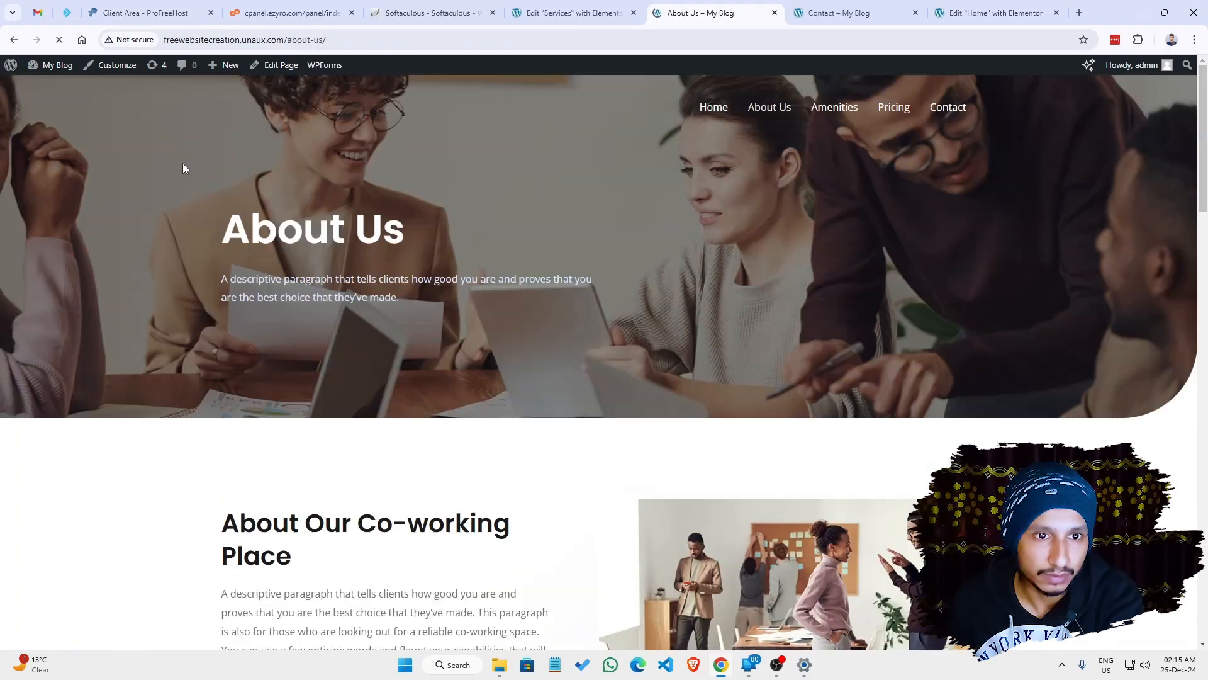
drag(1205, 136, 1206, 111)
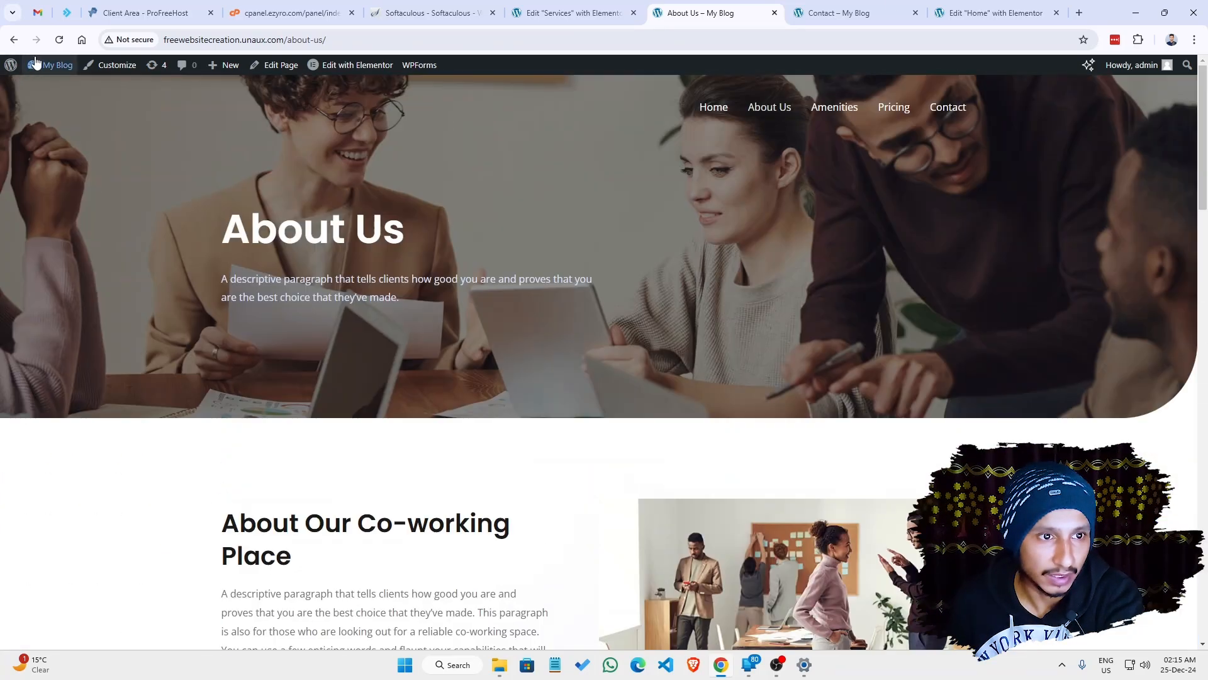
click(14, 43)
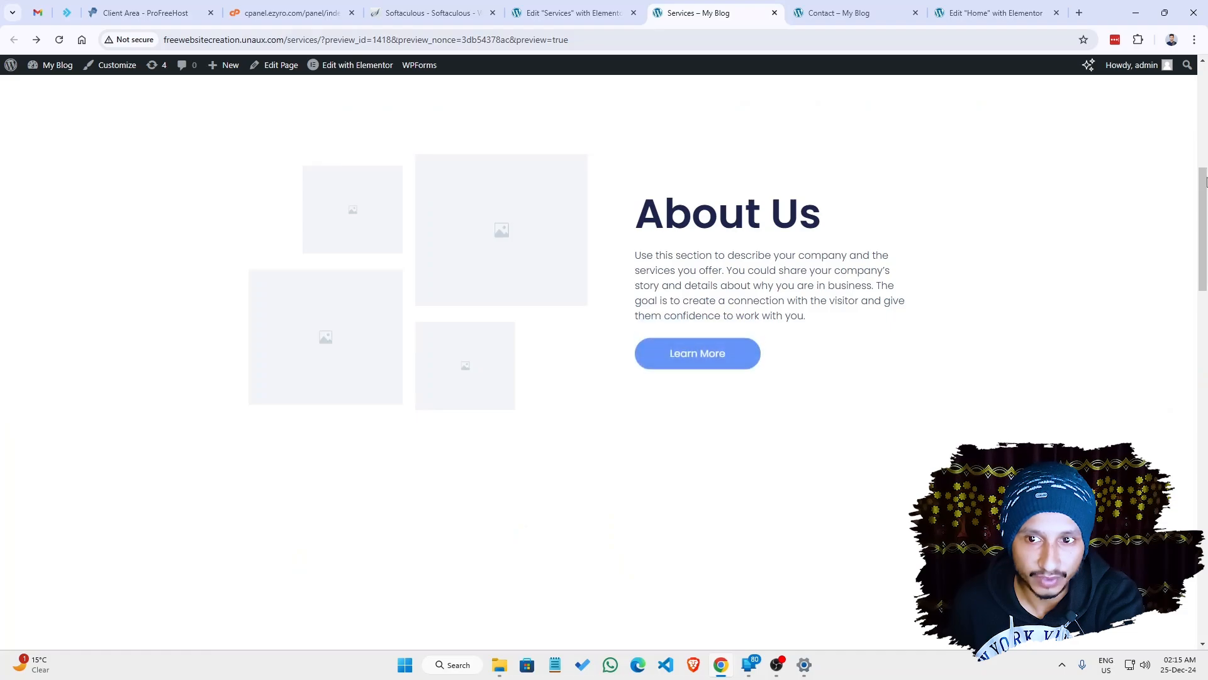
Step: Test the Contact Now link in the live page's CTA section and return to the Services page
drag(1203, 190, 1185, 532)
click(599, 351)
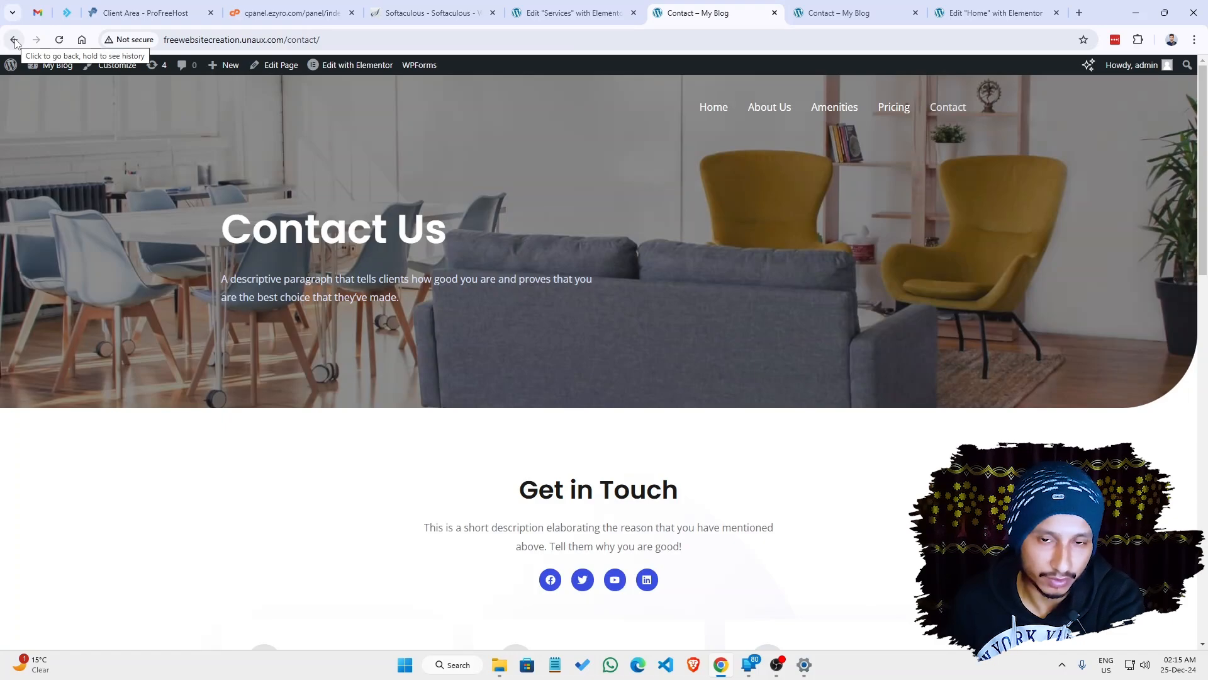
click(14, 39)
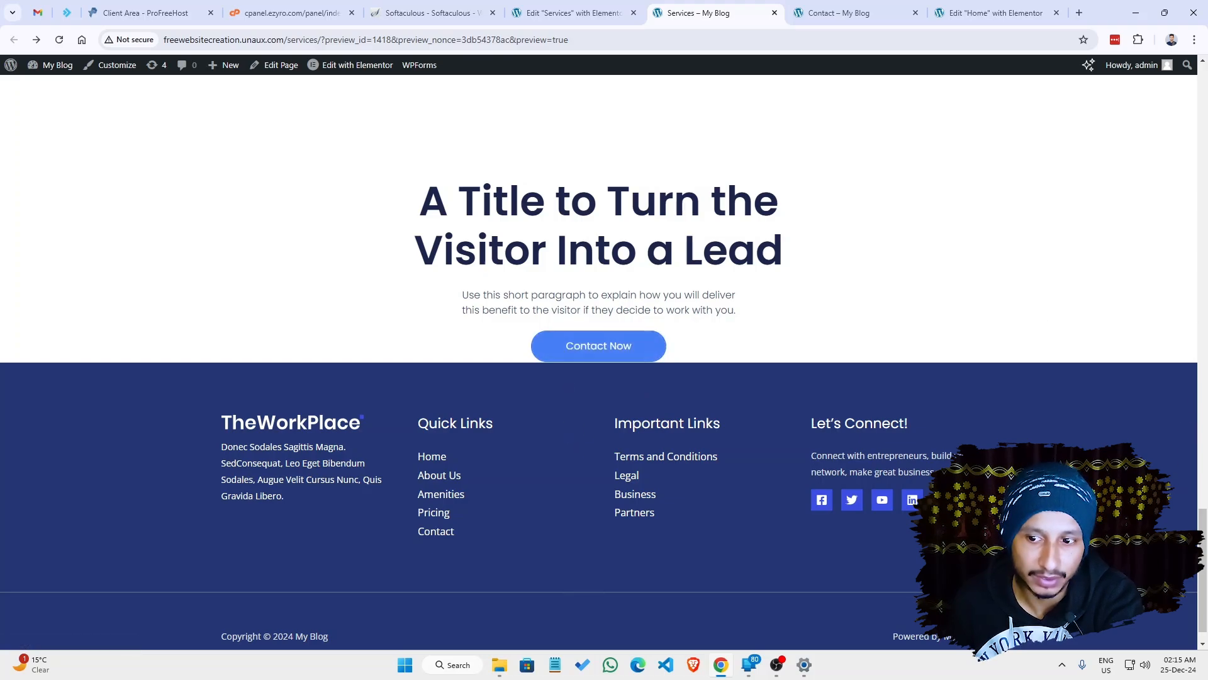
drag(1206, 551, 1168, 67)
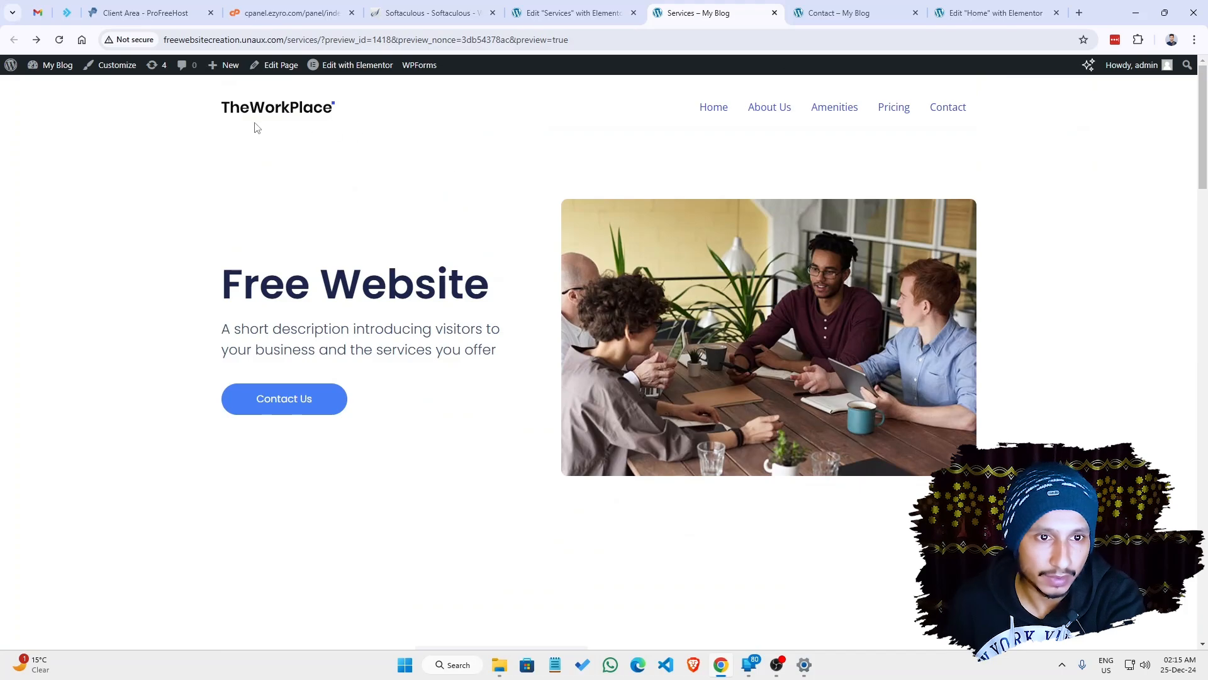
Step: Close the extra Contact and Home editor tabs and open the site's home page in the theme Customizer
click(283, 118)
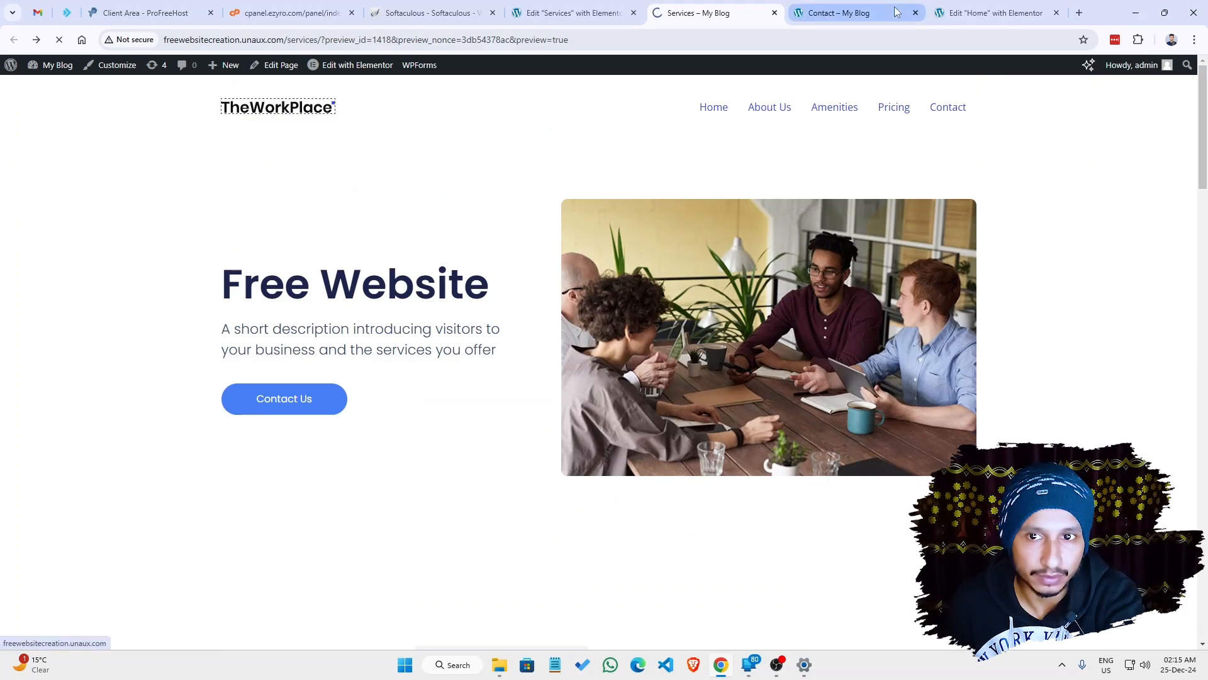
click(915, 13)
click(914, 9)
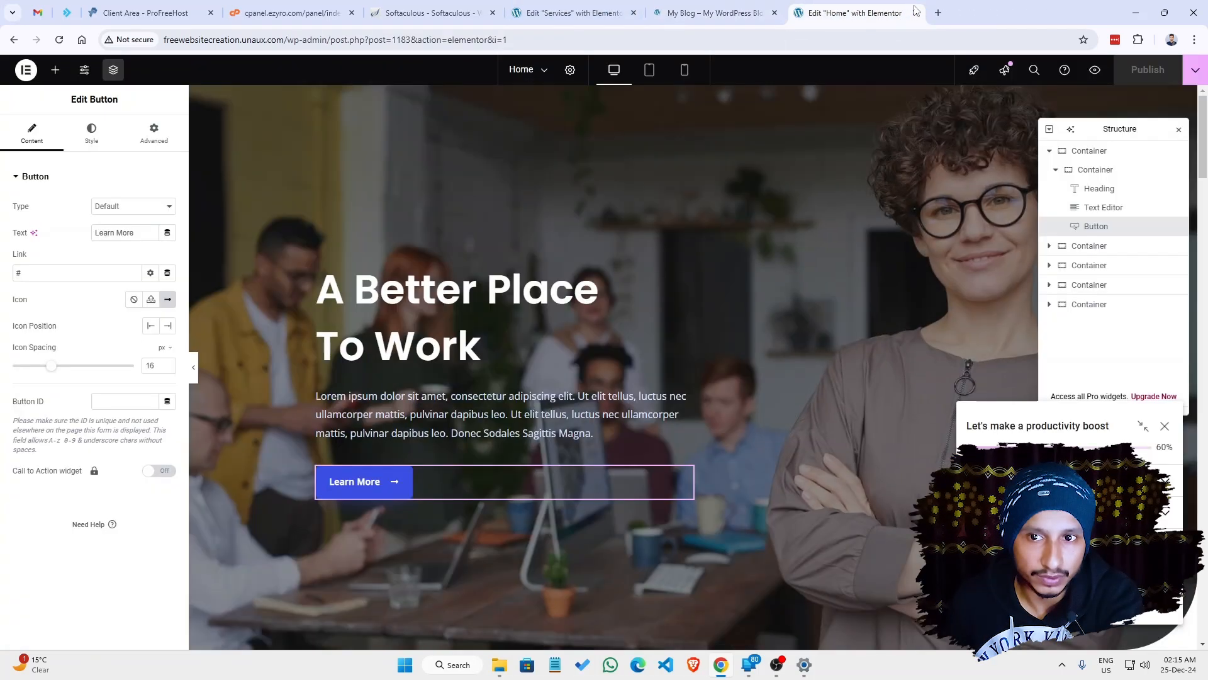
click(915, 14)
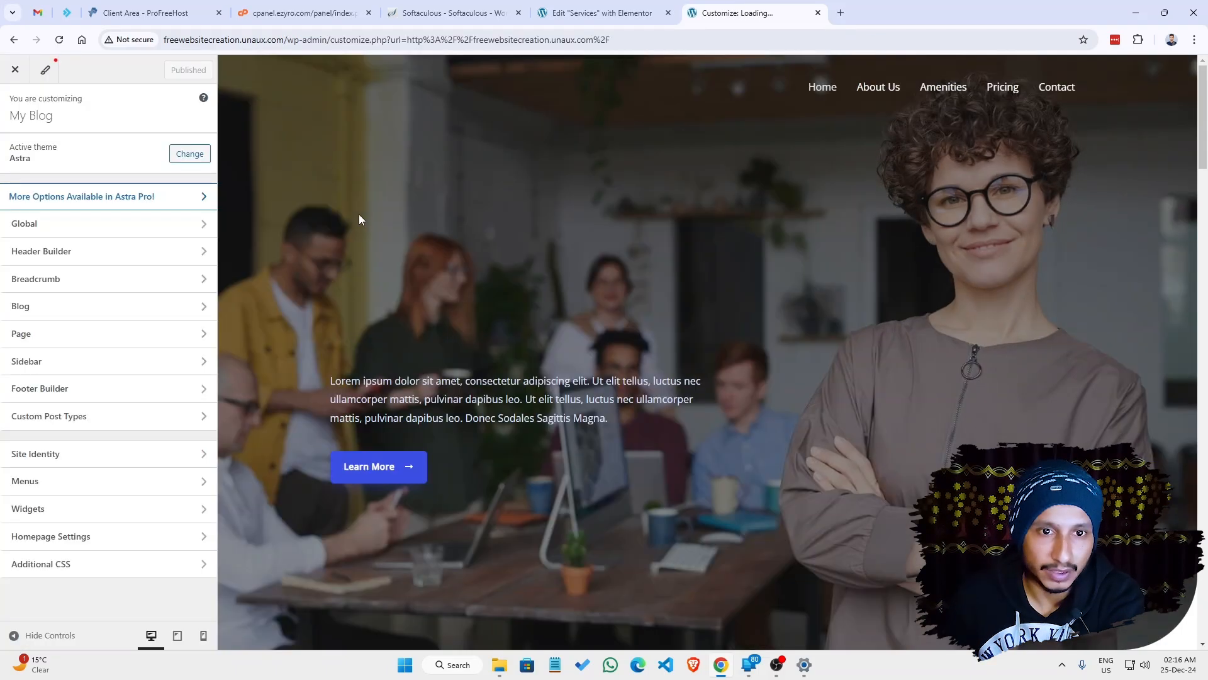
Step: Open the header's Primary Menu settings and bring up the menu assigned to the Primary Menu location for editing
mouse_move(327, 89)
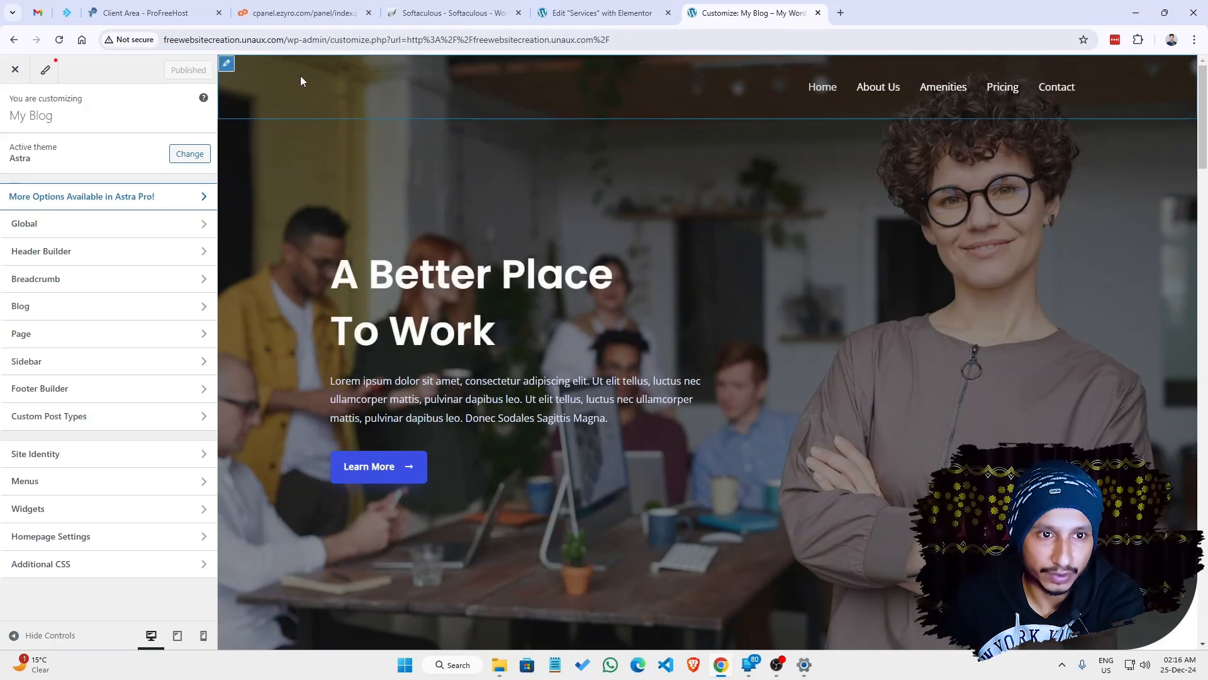
click(228, 68)
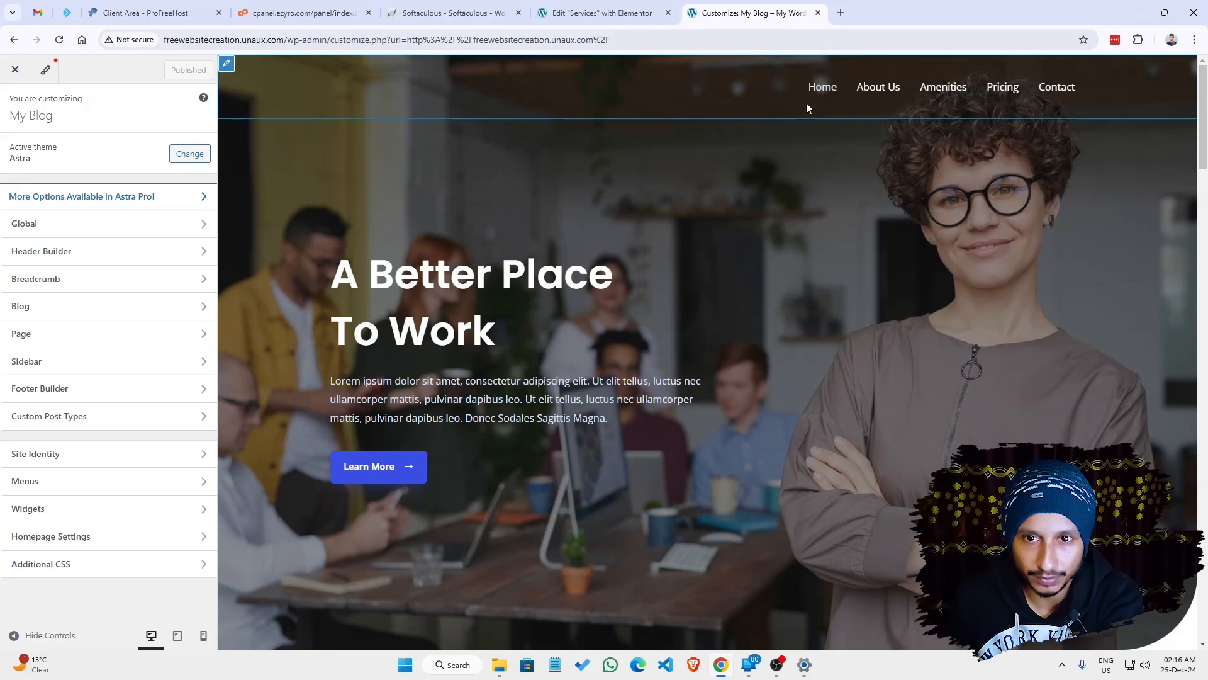
mouse_move(810, 93)
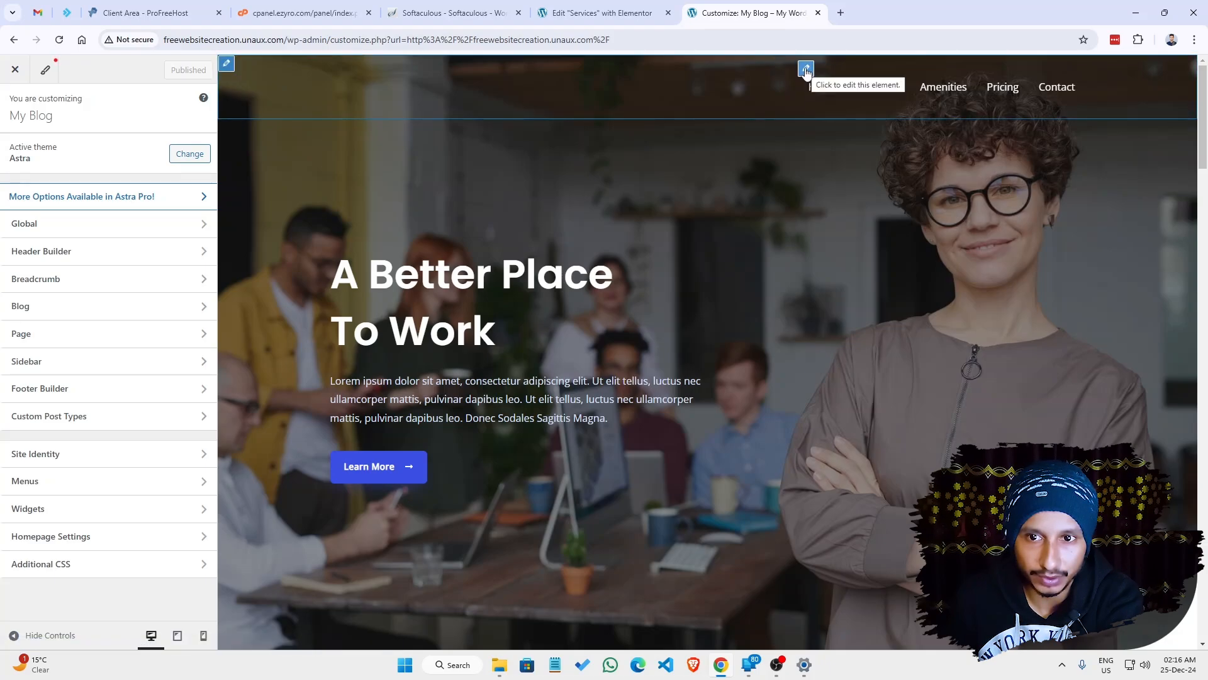
click(806, 68)
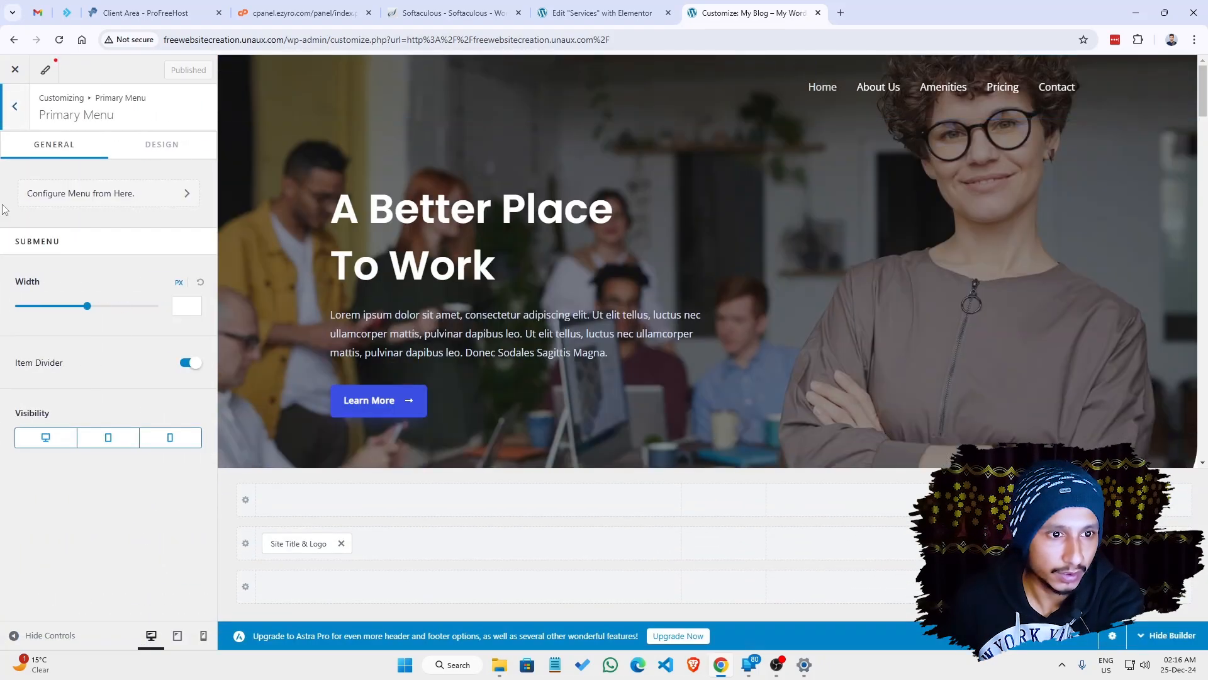
mouse_move(803, 110)
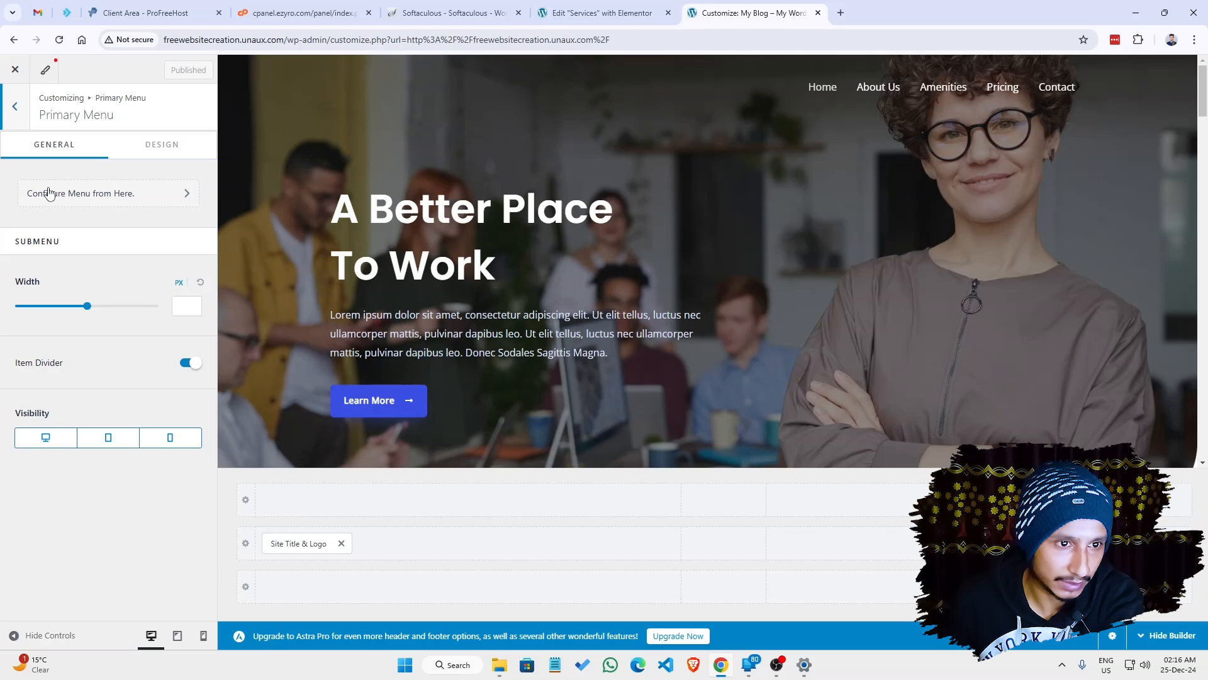
click(124, 201)
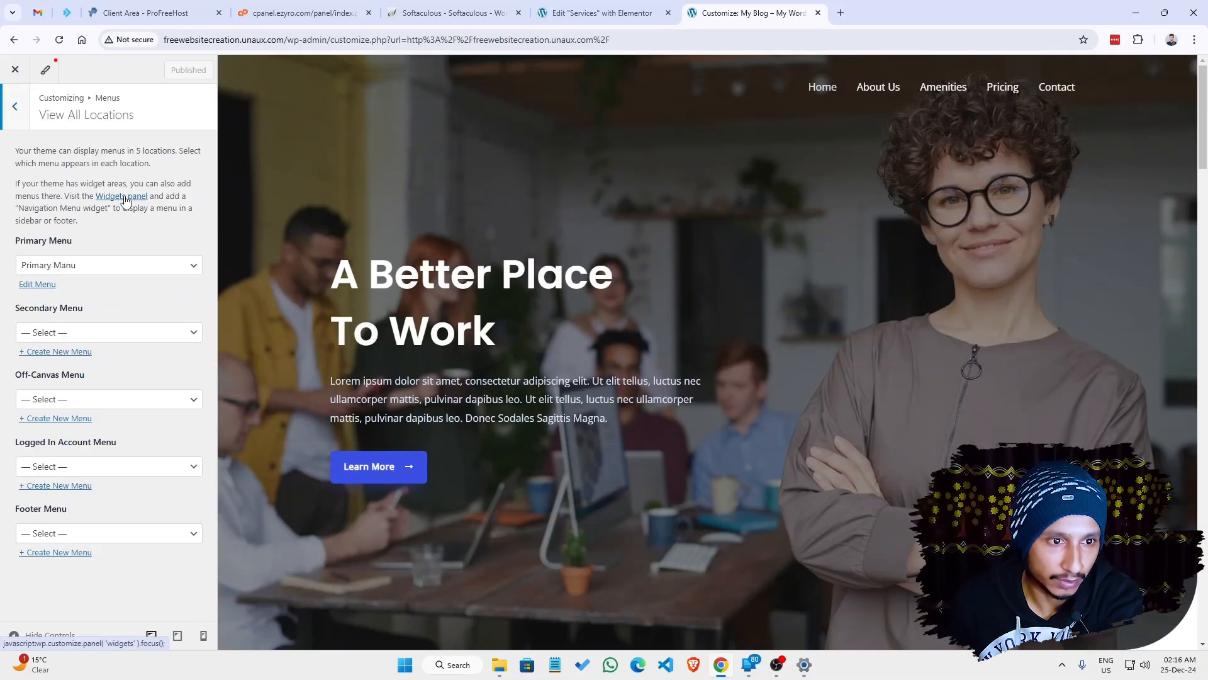
click(38, 285)
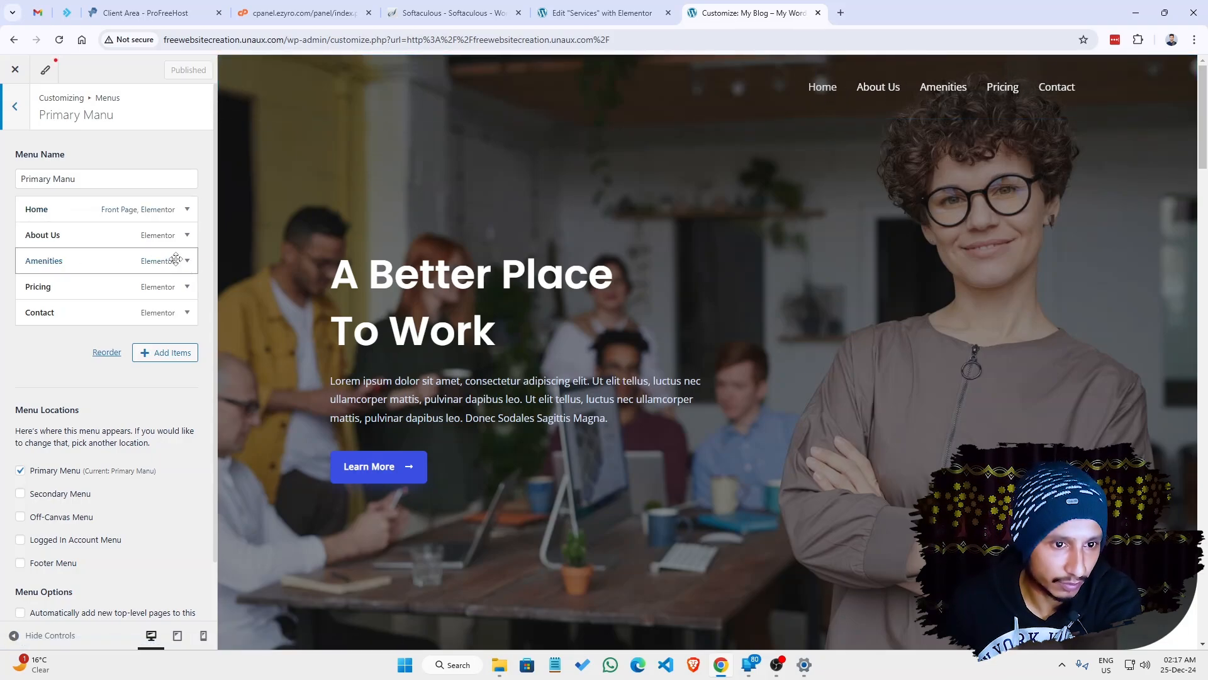
Step: Open the list of items that can be added to the menu and examine its Custom Links and Categories sources
click(177, 353)
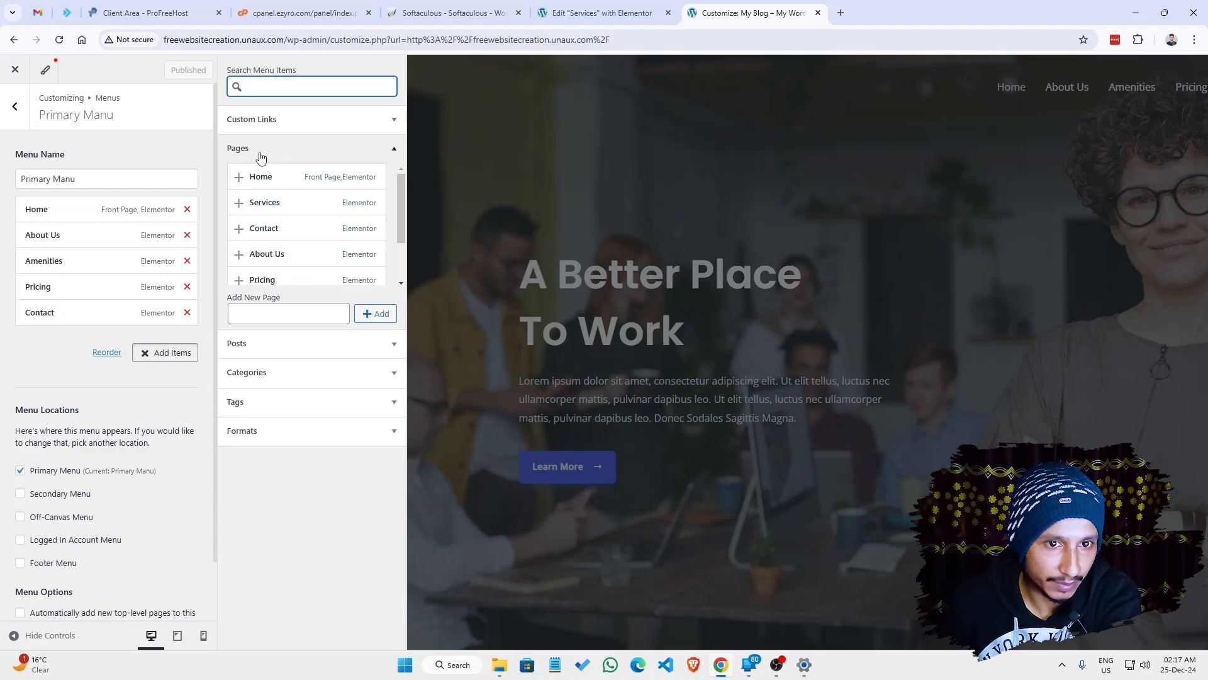
click(383, 151)
click(375, 120)
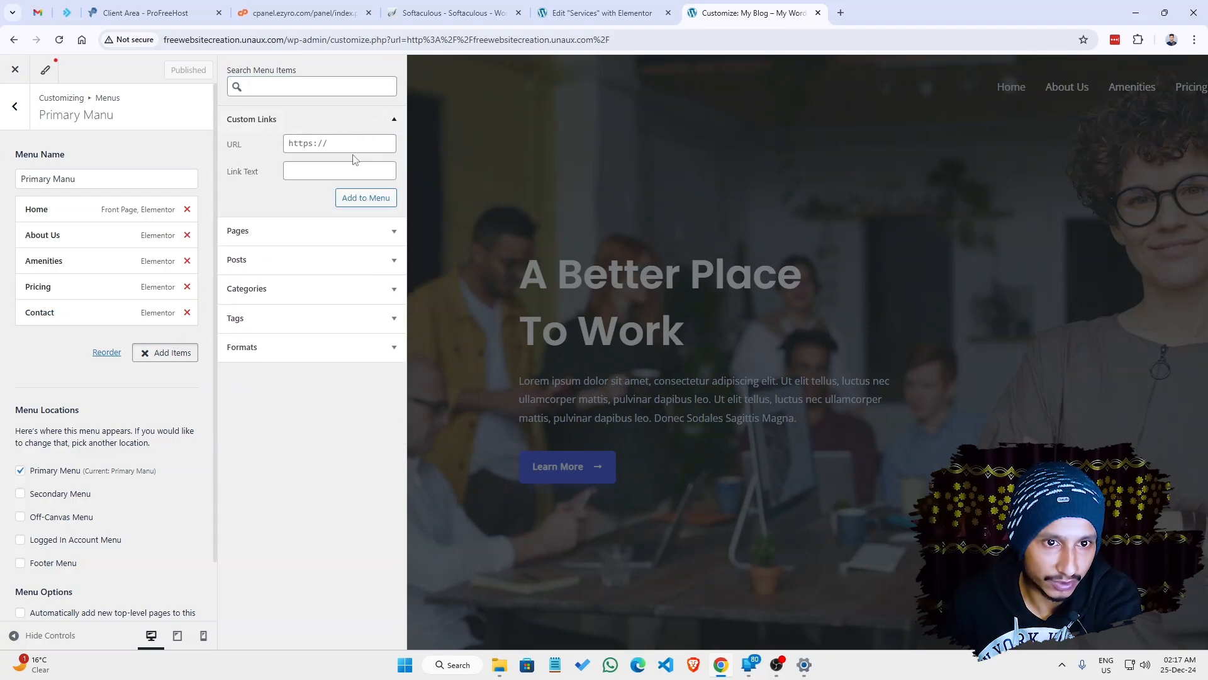
click(340, 171)
click(331, 144)
click(394, 119)
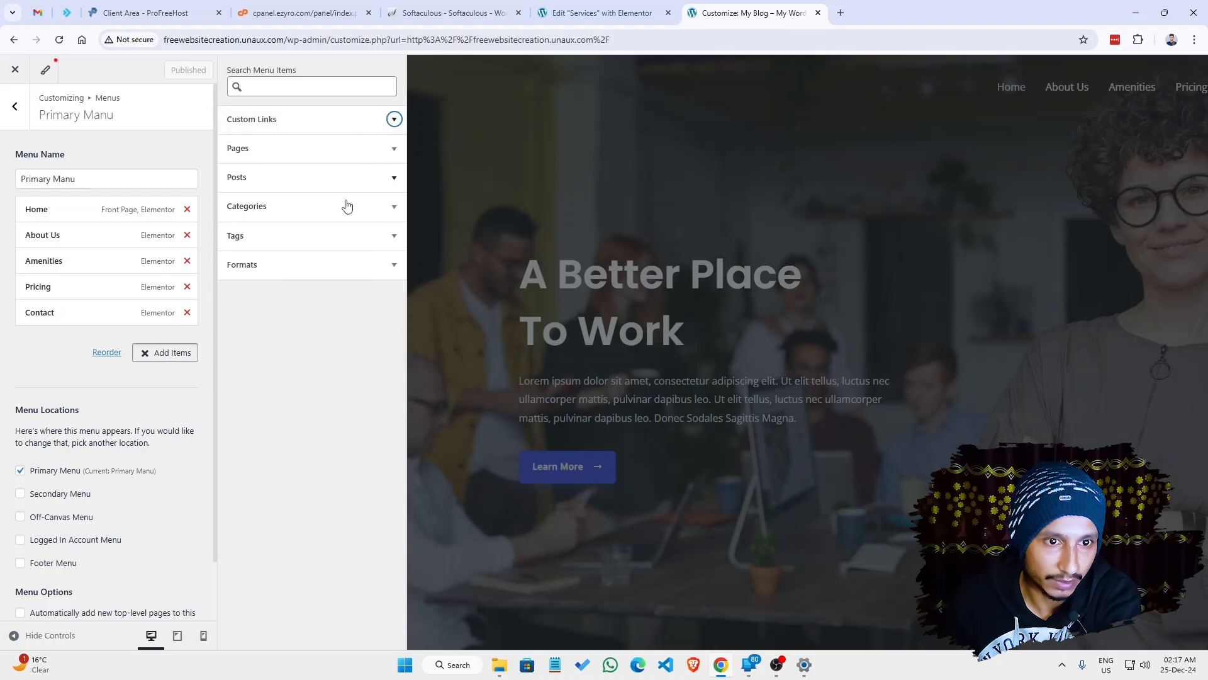
click(294, 210)
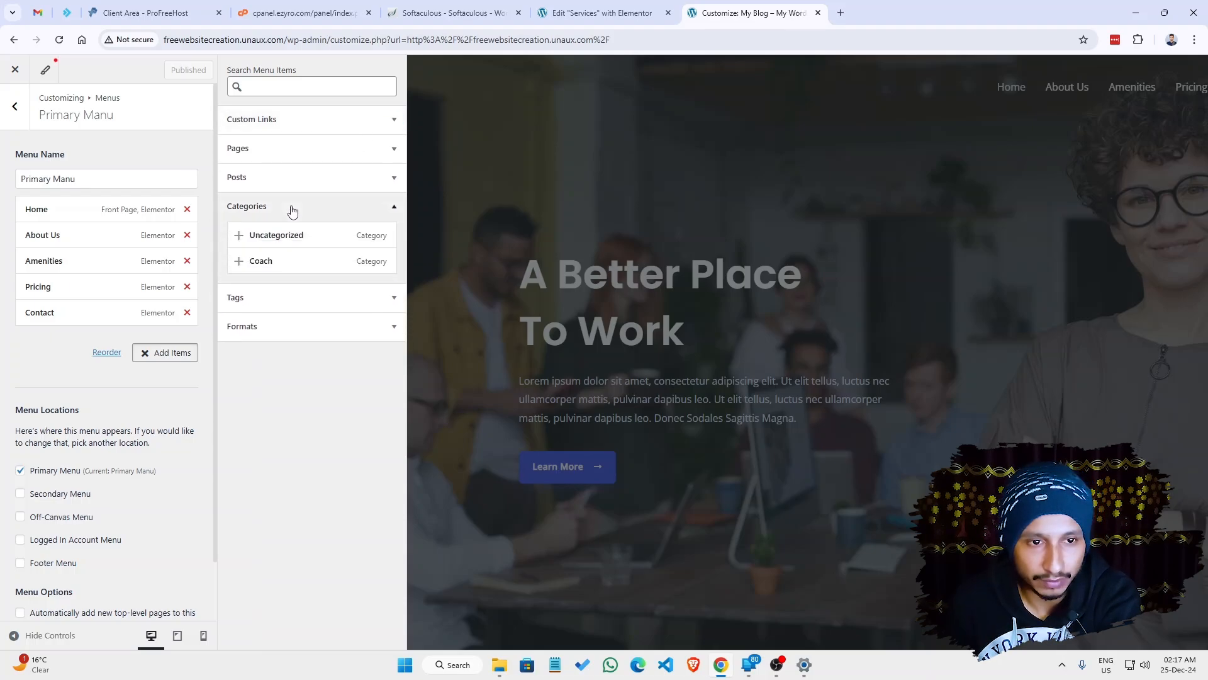
click(291, 210)
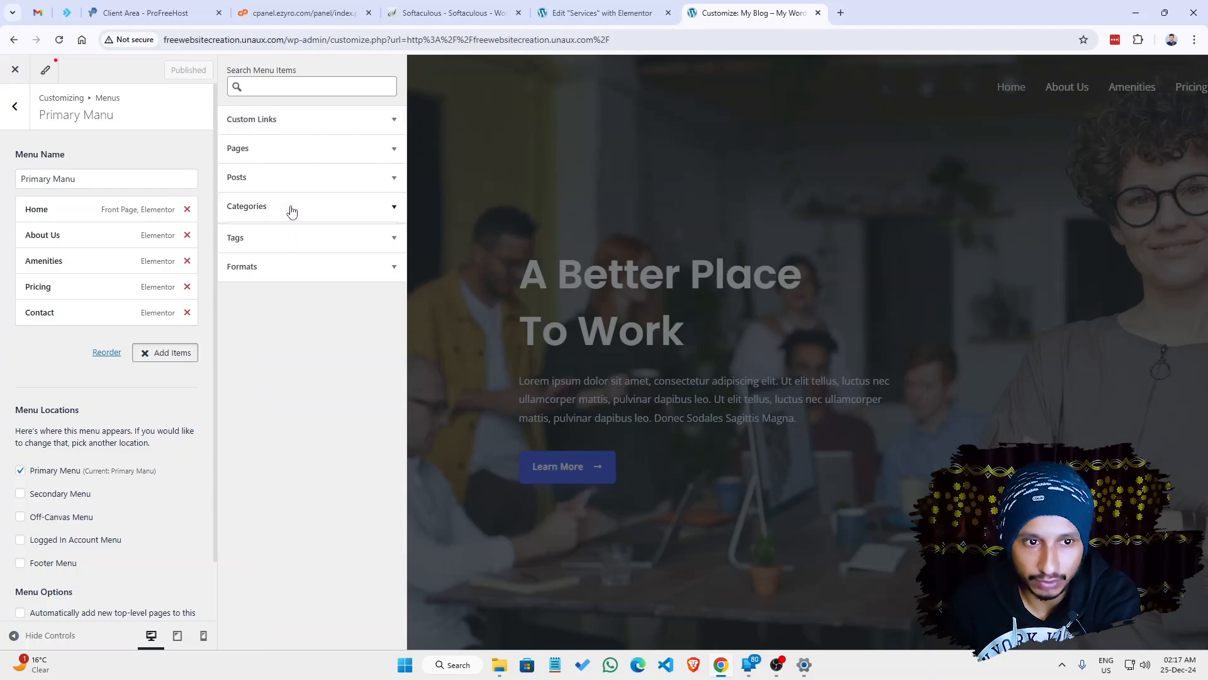
Step: Add the Services page to the primary menu and place it between About Us and Amenities
click(278, 149)
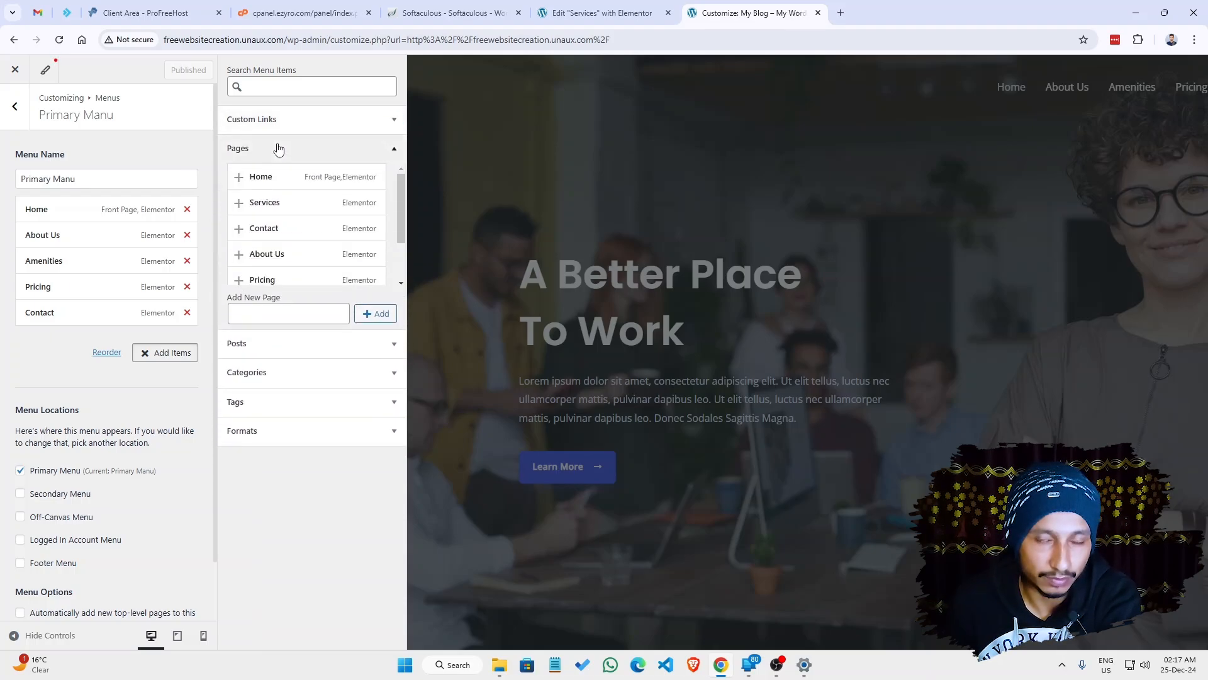
click(265, 203)
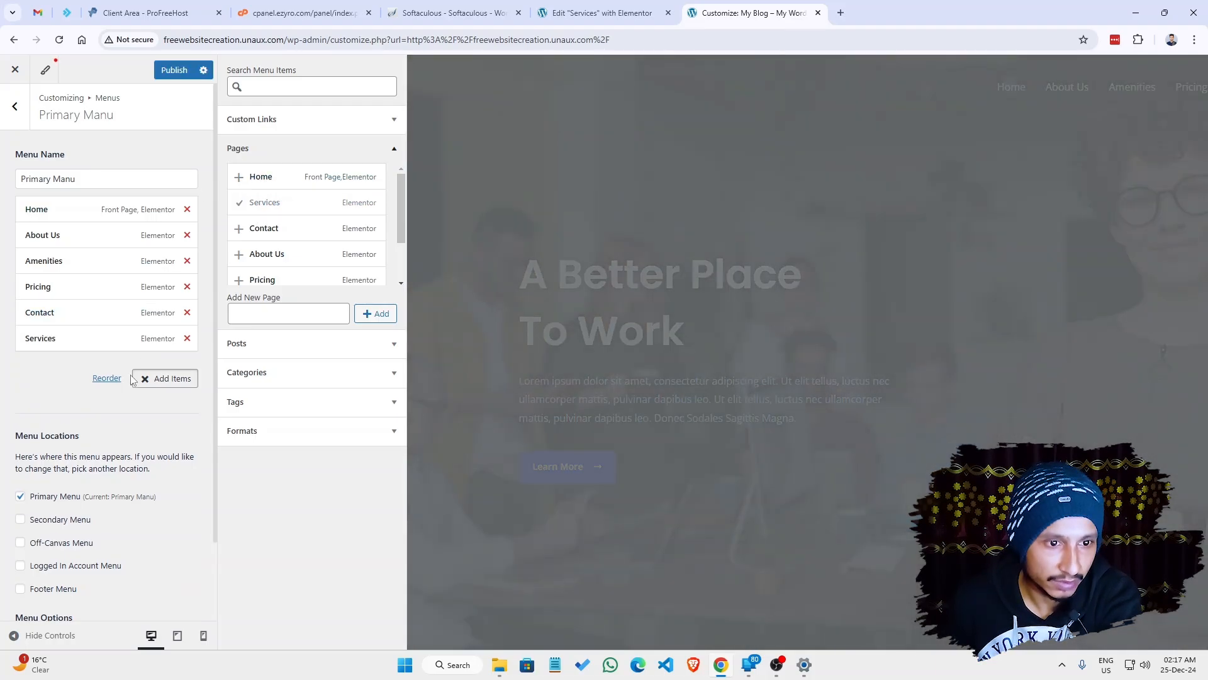
drag(62, 338, 55, 271)
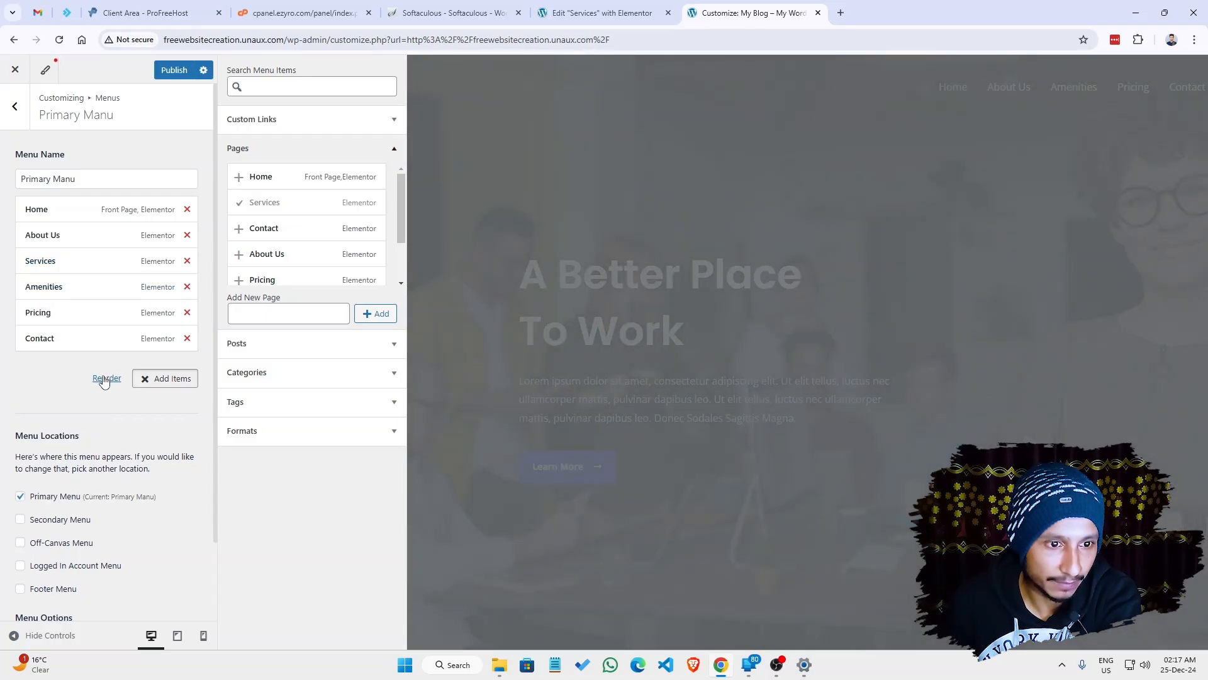
Step: Reorder the primary menu so that Amenities sits directly below Home
click(105, 379)
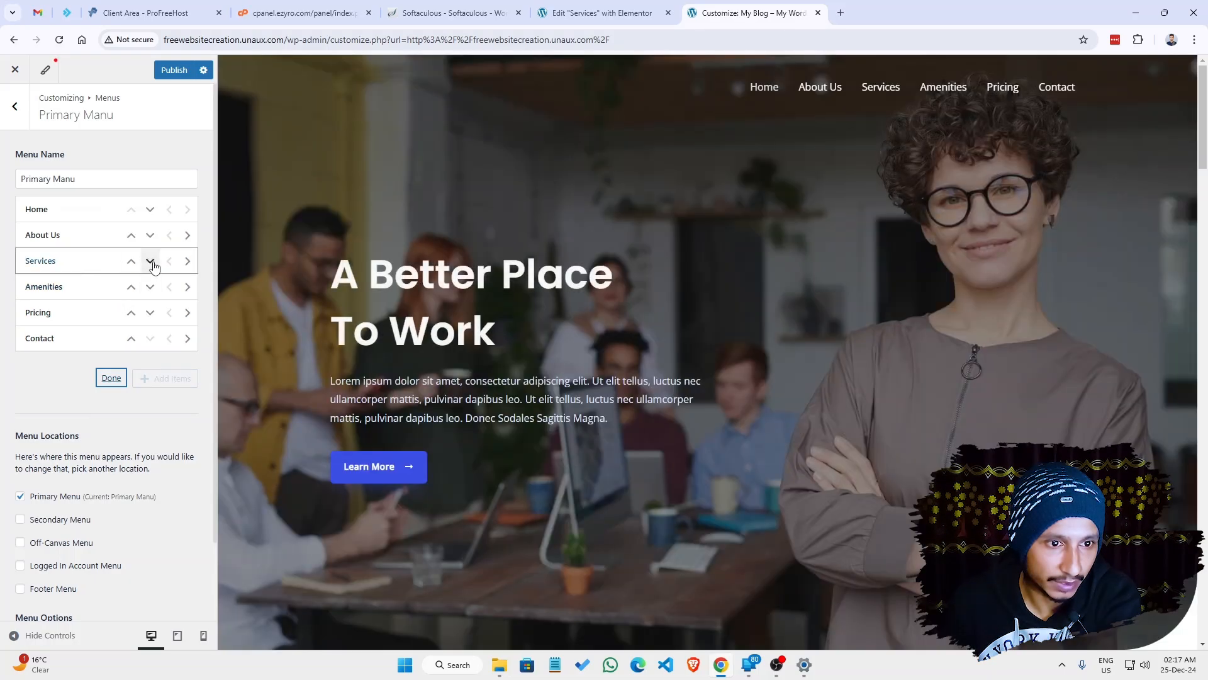
click(152, 263)
click(131, 262)
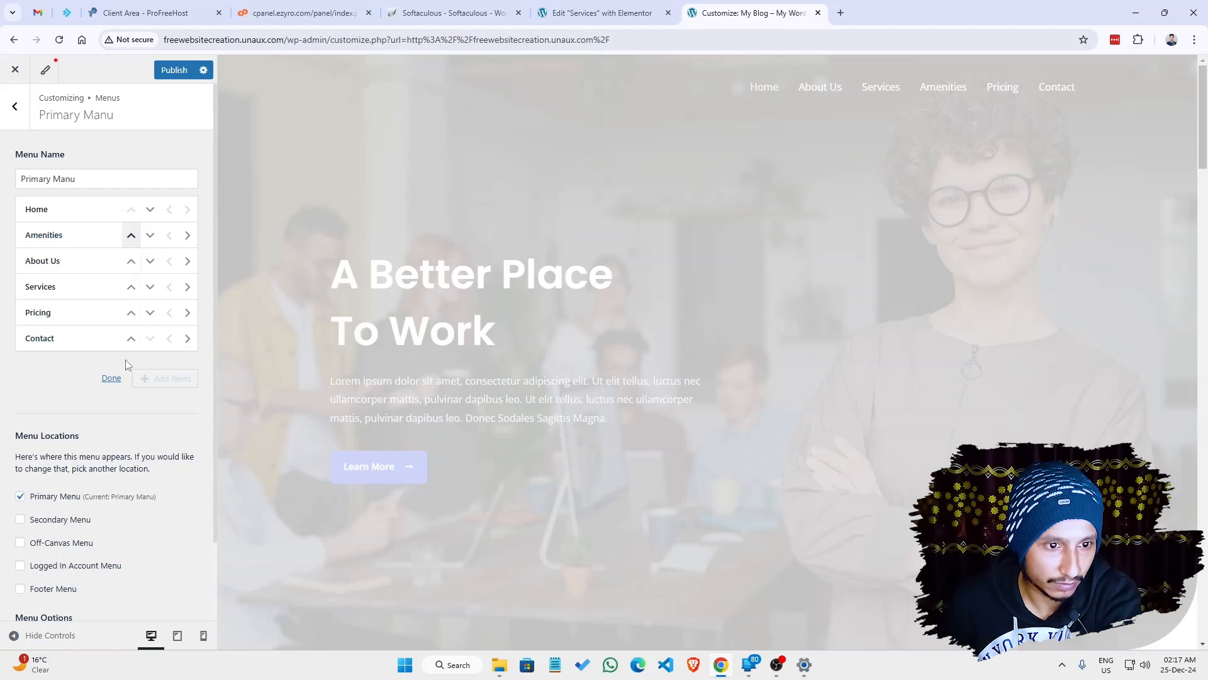
click(112, 378)
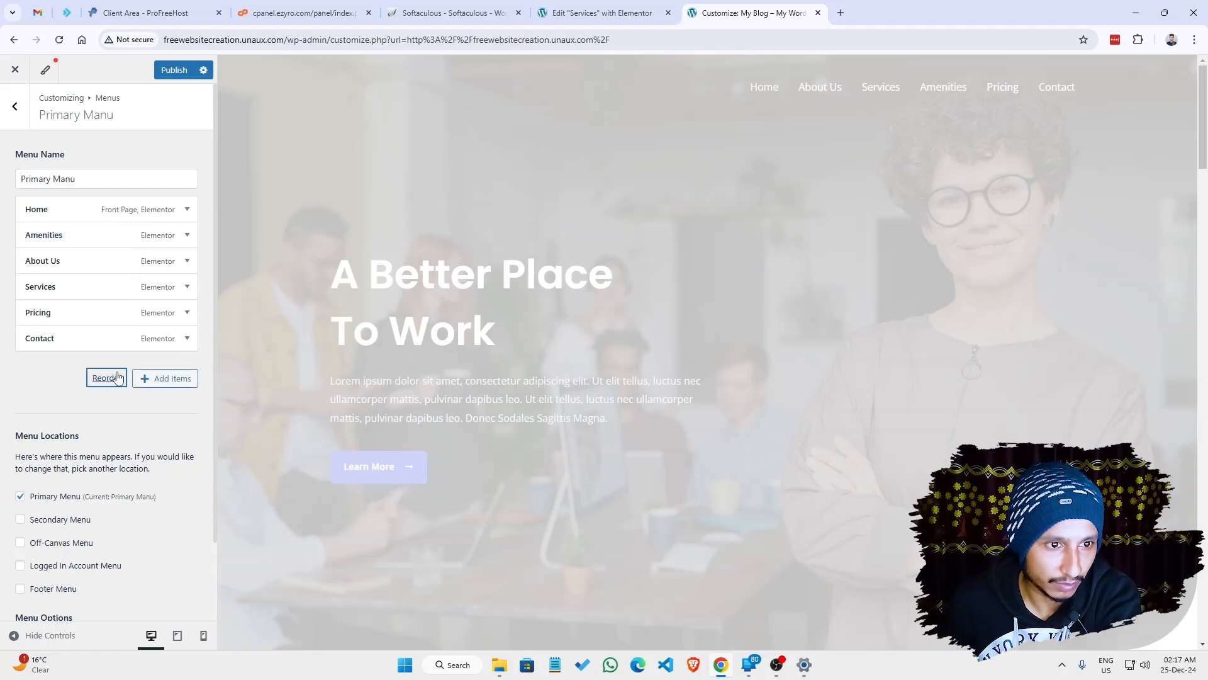
Step: Remove the Amenities item from the primary menu and publish the menu changes
click(187, 237)
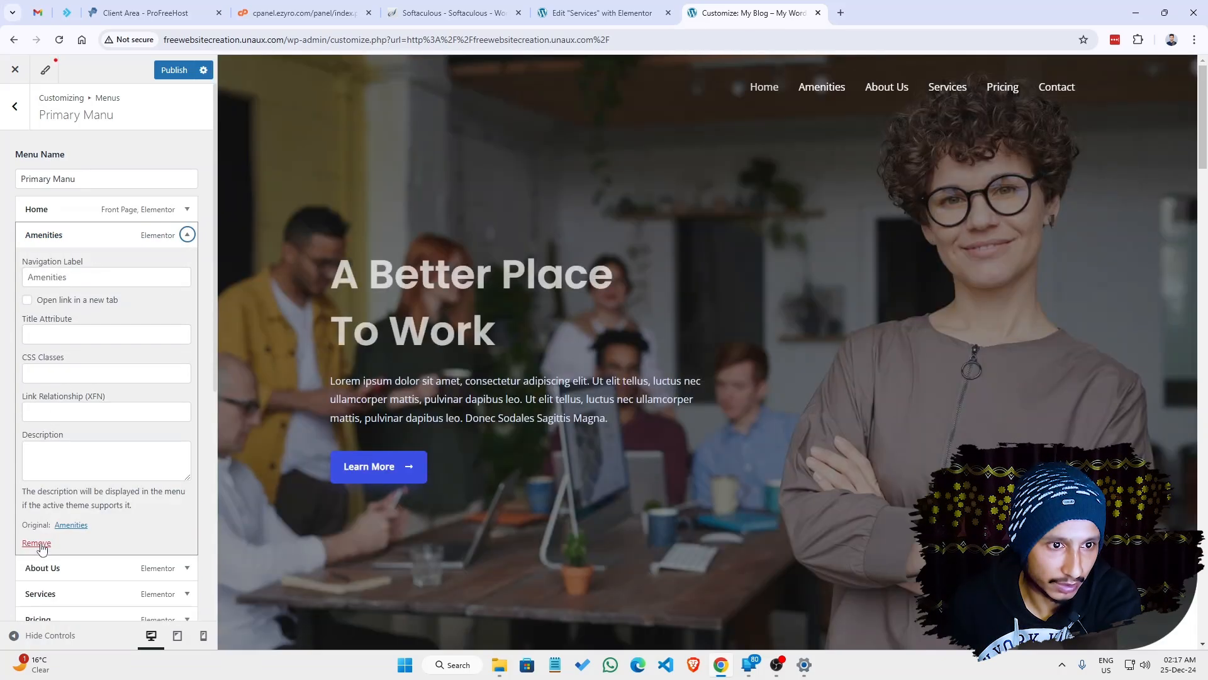
click(39, 544)
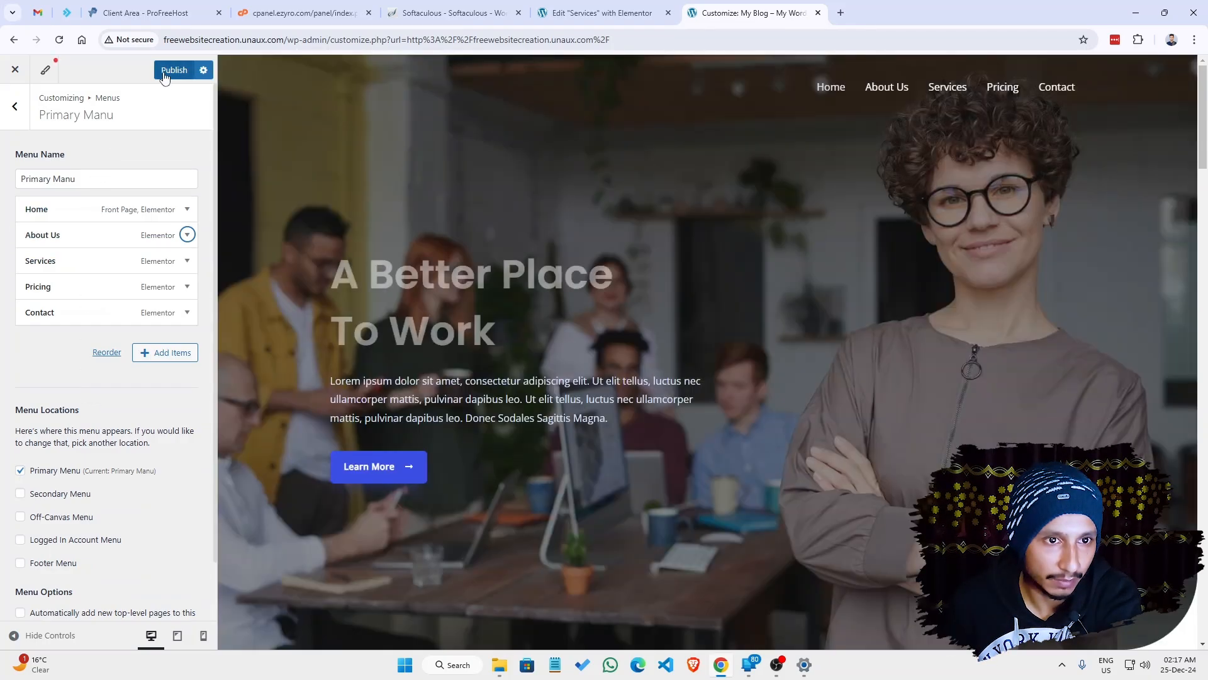
click(173, 73)
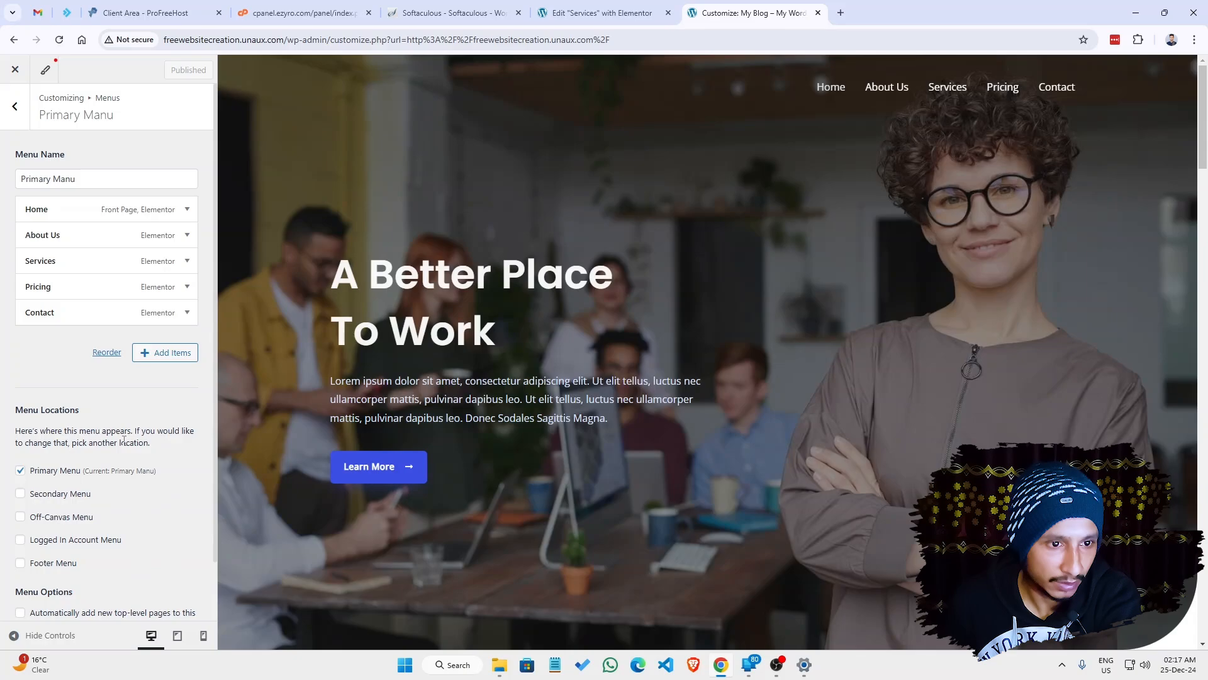
Step: Open the header's Site Title & Logo settings and compare the logo on the Services page preview with the home page
click(15, 105)
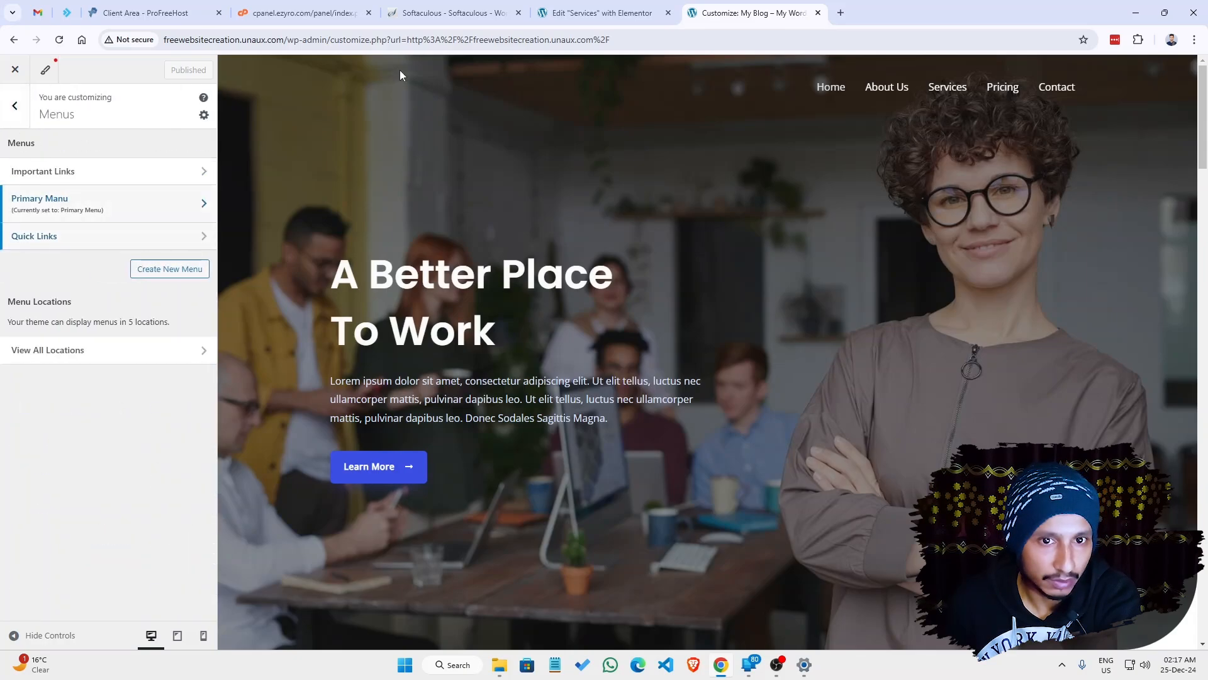
click(227, 65)
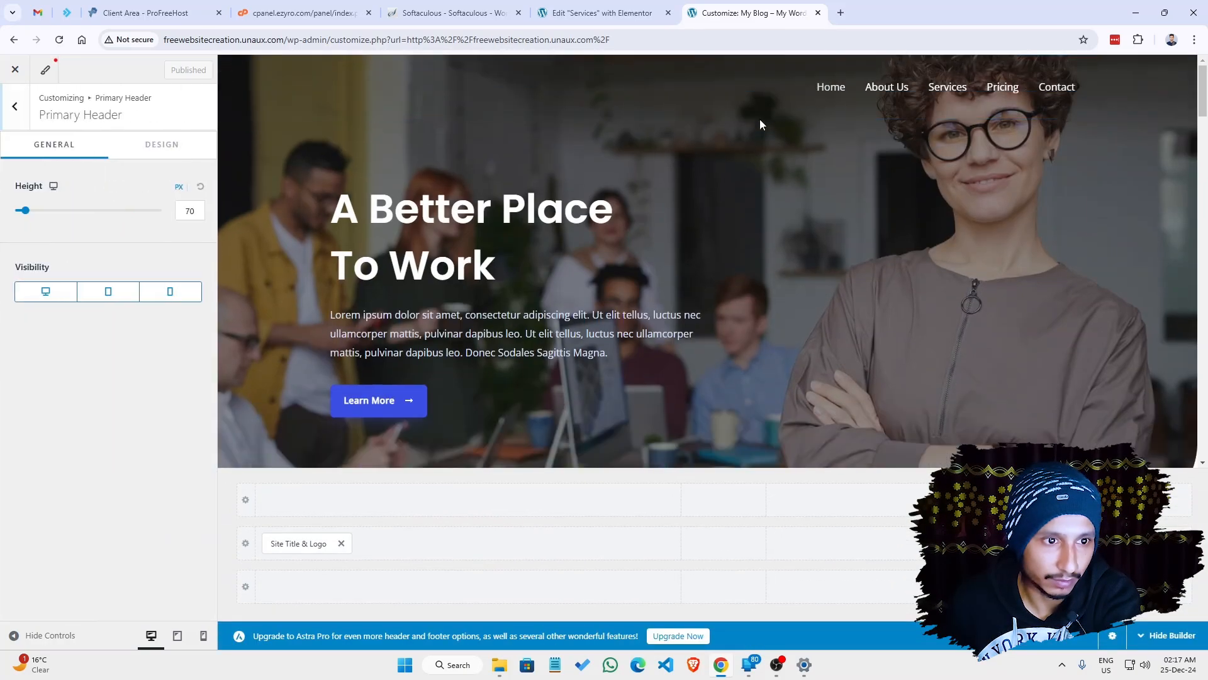
click(14, 107)
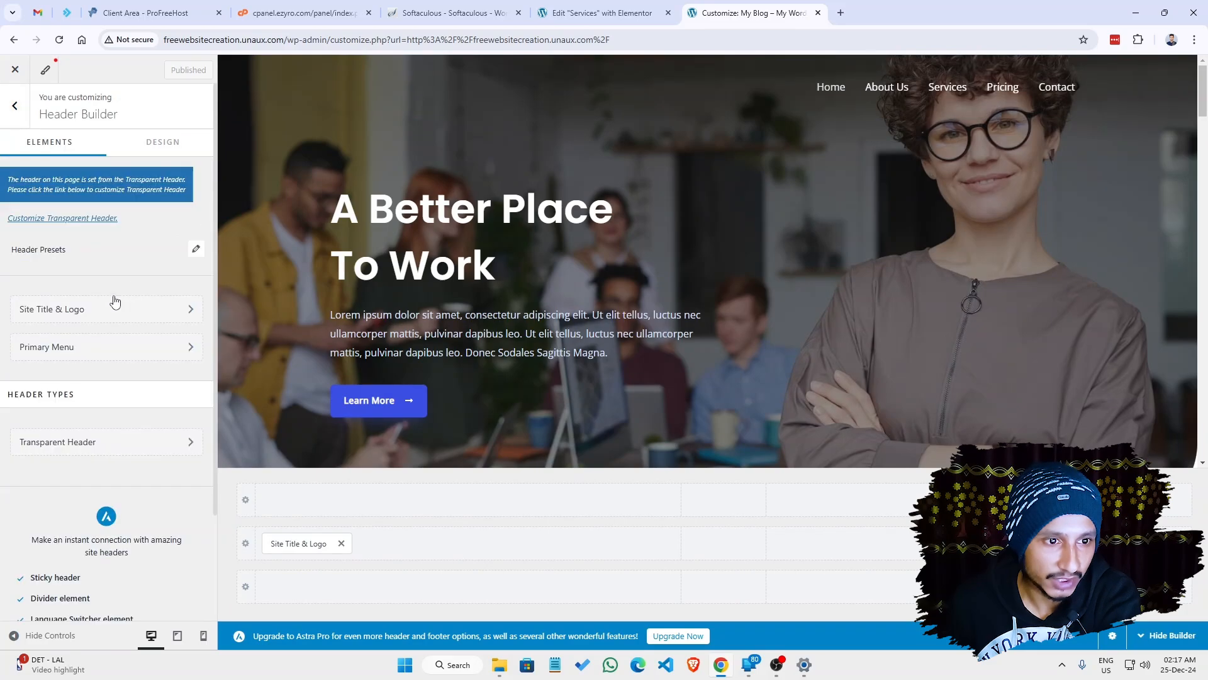
click(98, 314)
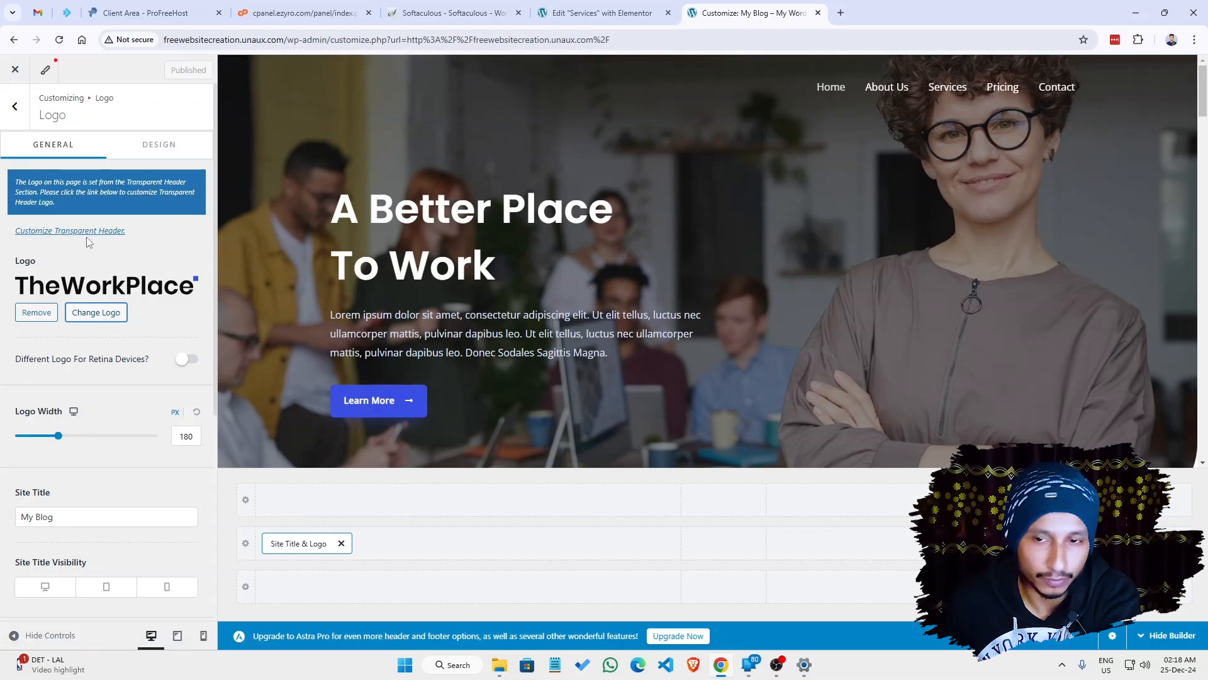
click(955, 80)
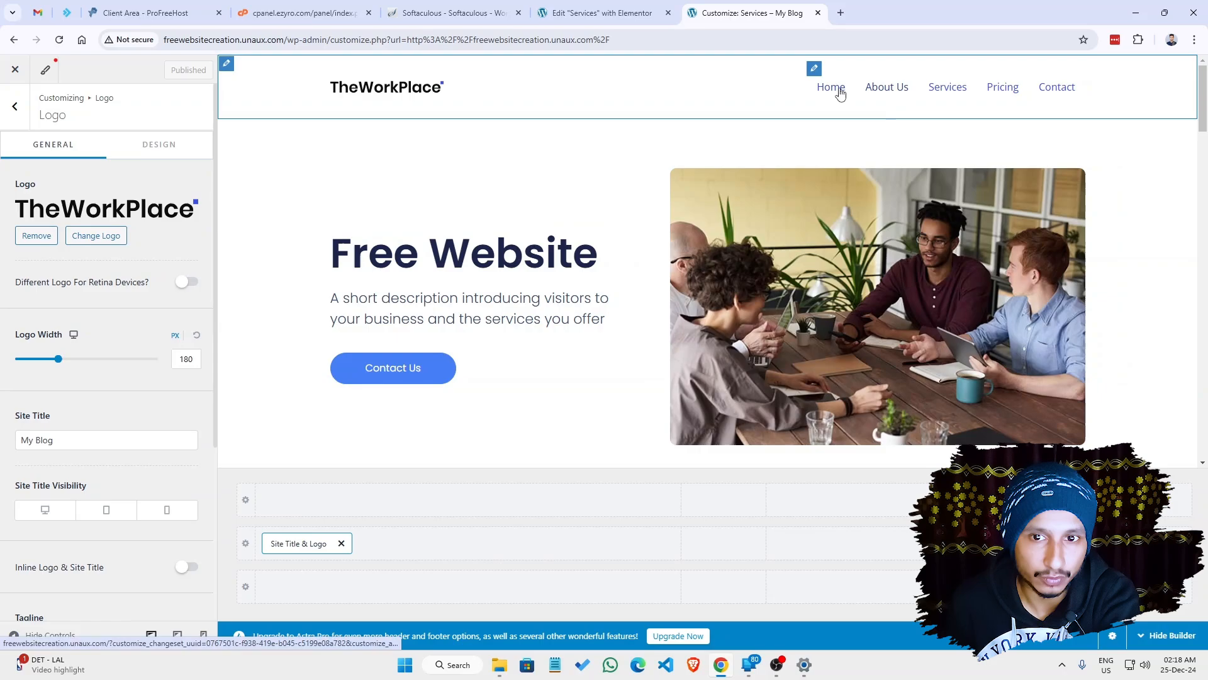
click(835, 91)
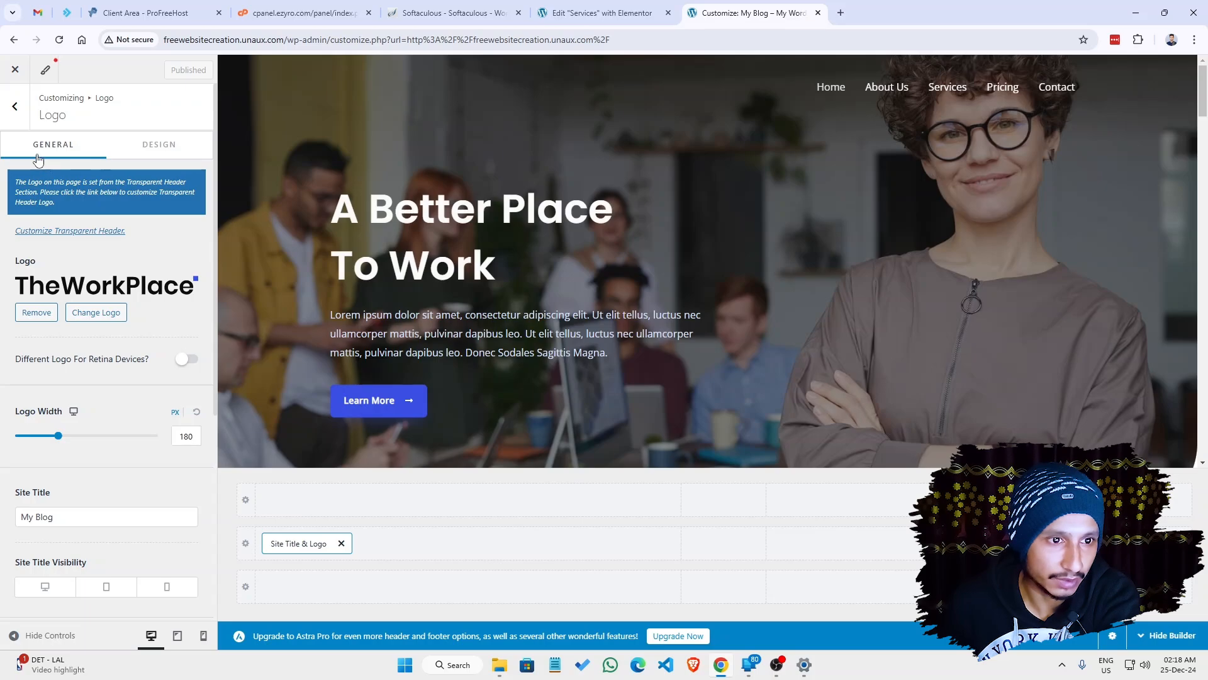
Step: Remove the transparent header's separate logo image and set its Primary Header background overlay to white
click(58, 230)
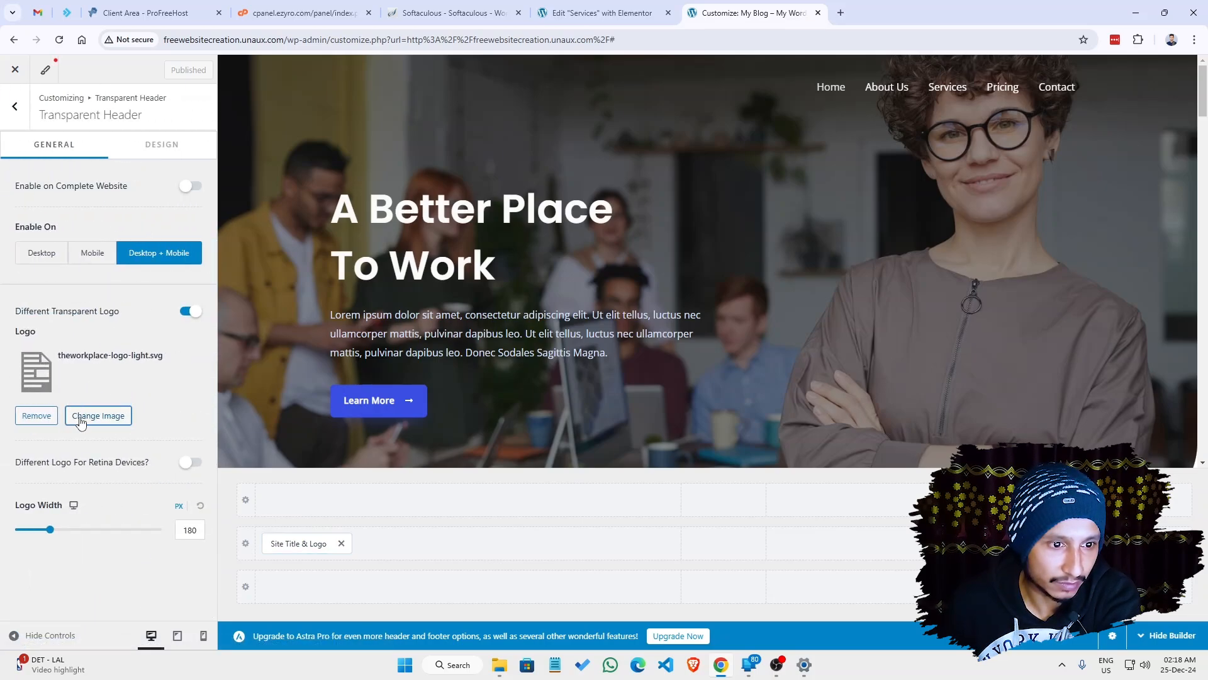
click(36, 416)
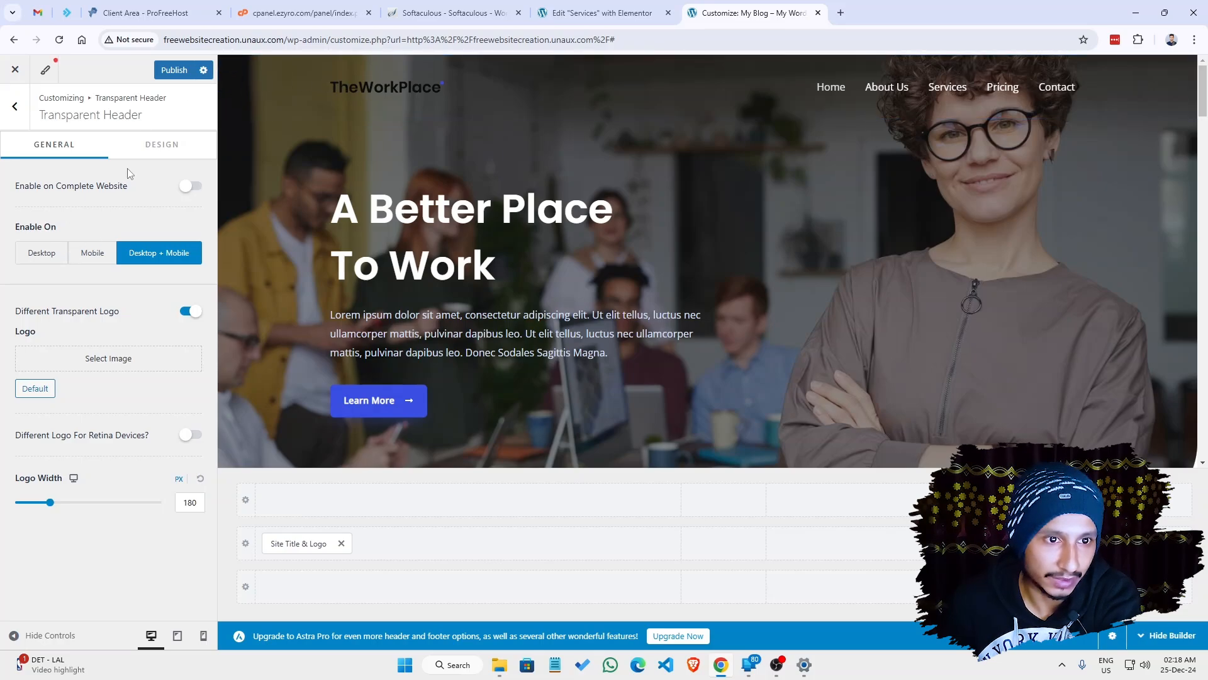
click(148, 149)
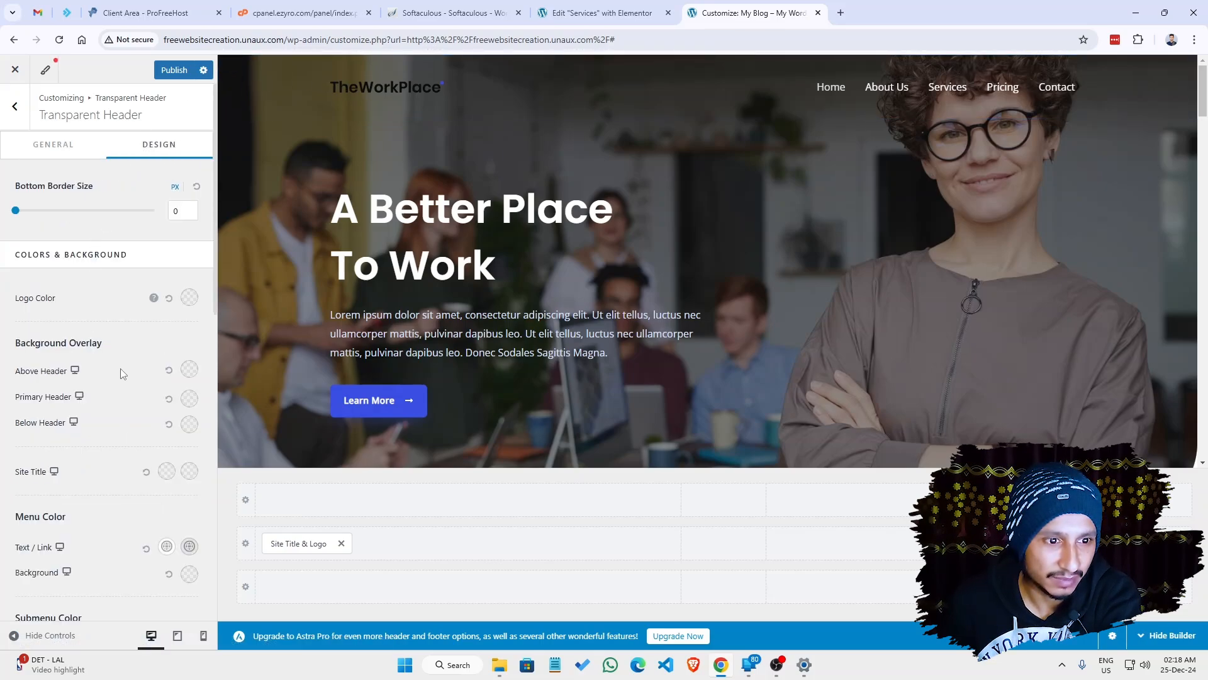
click(189, 398)
click(126, 429)
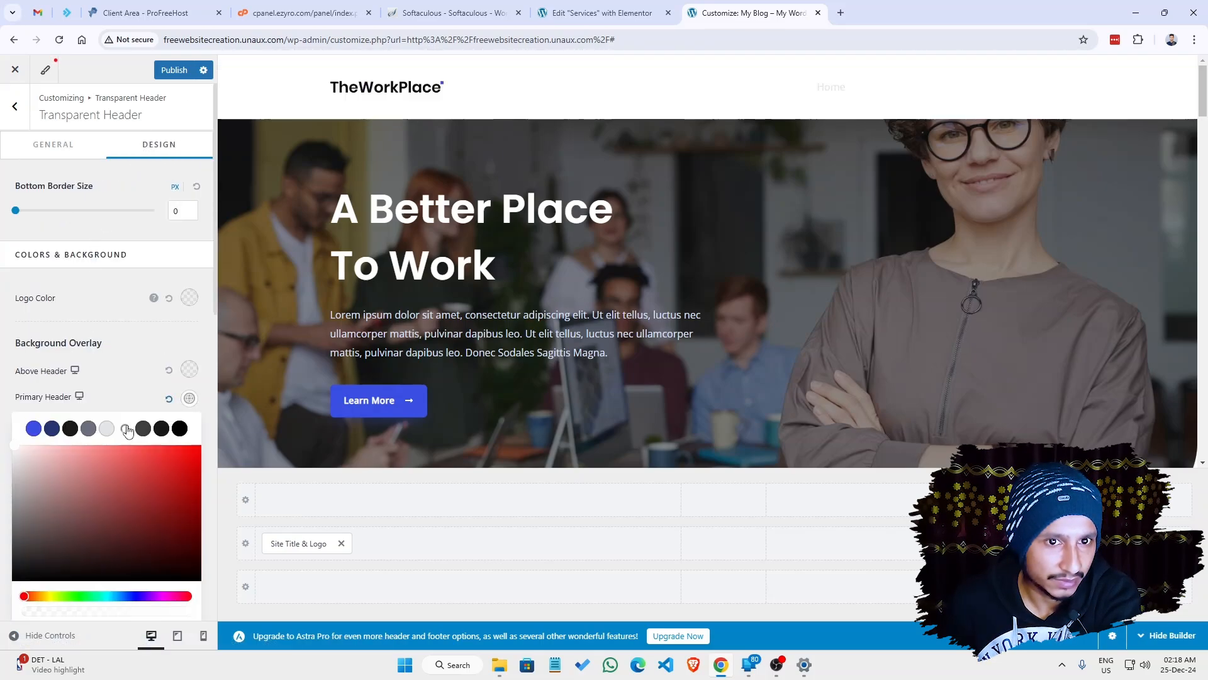
click(129, 346)
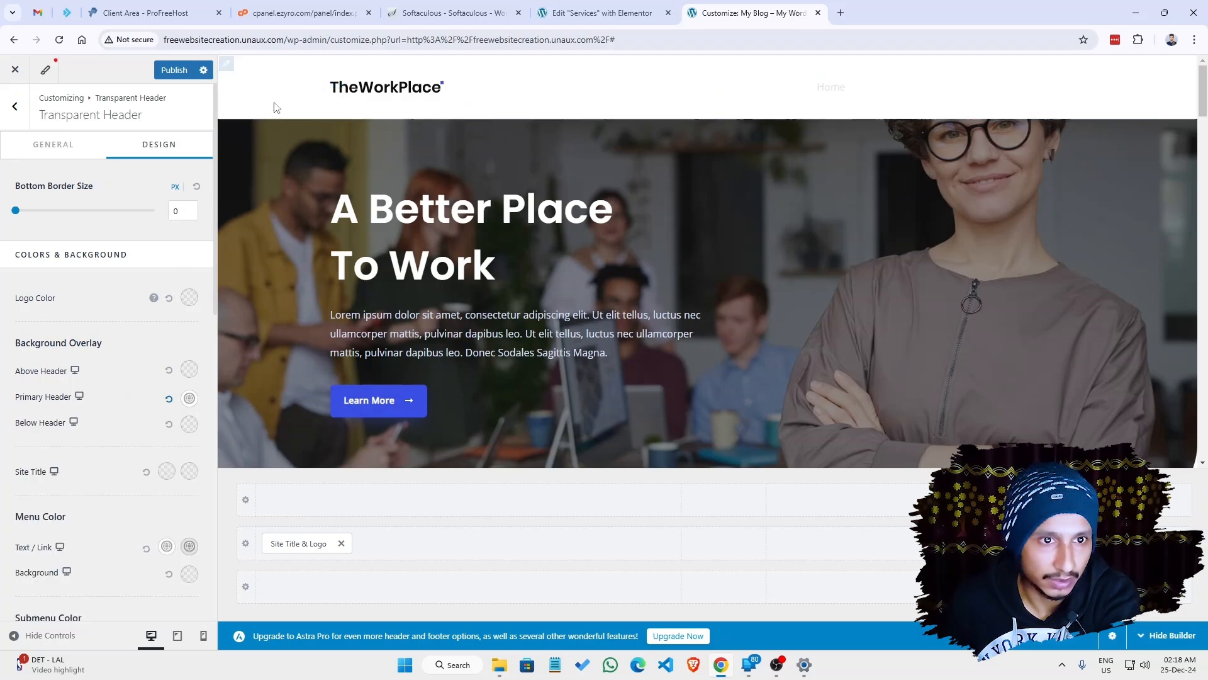
Step: Set the transparent header's normal menu text and link color to black
scroll(98, 476, down, 2)
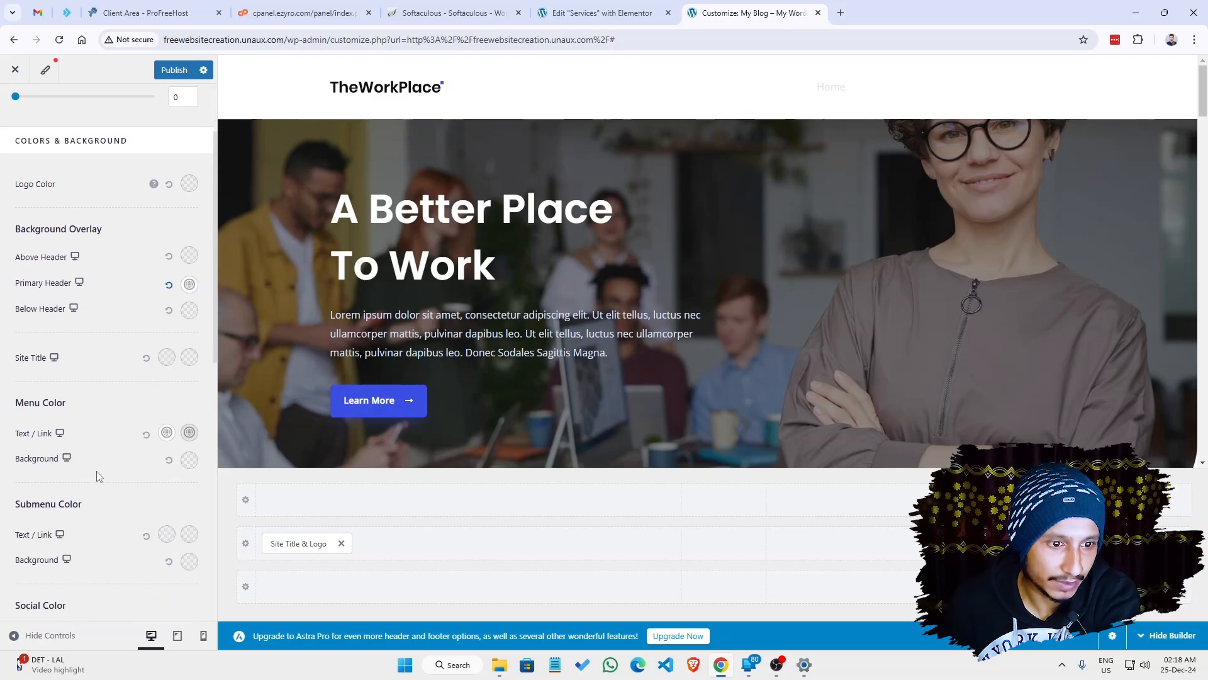
click(167, 421)
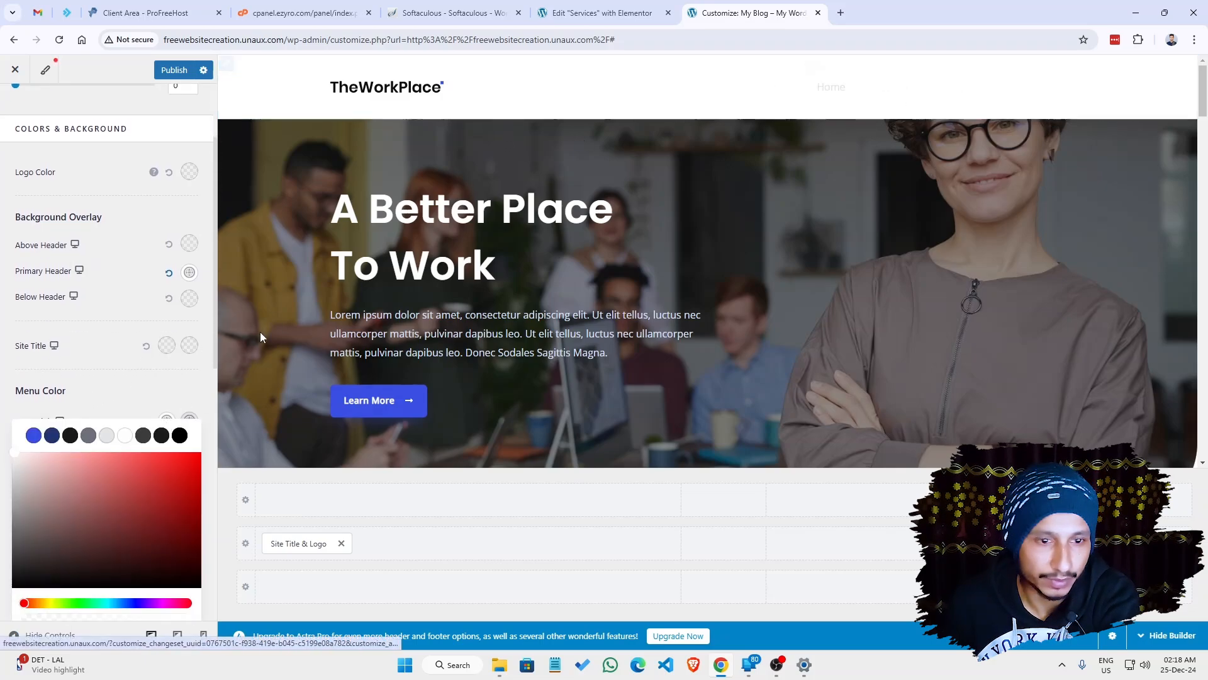
click(180, 436)
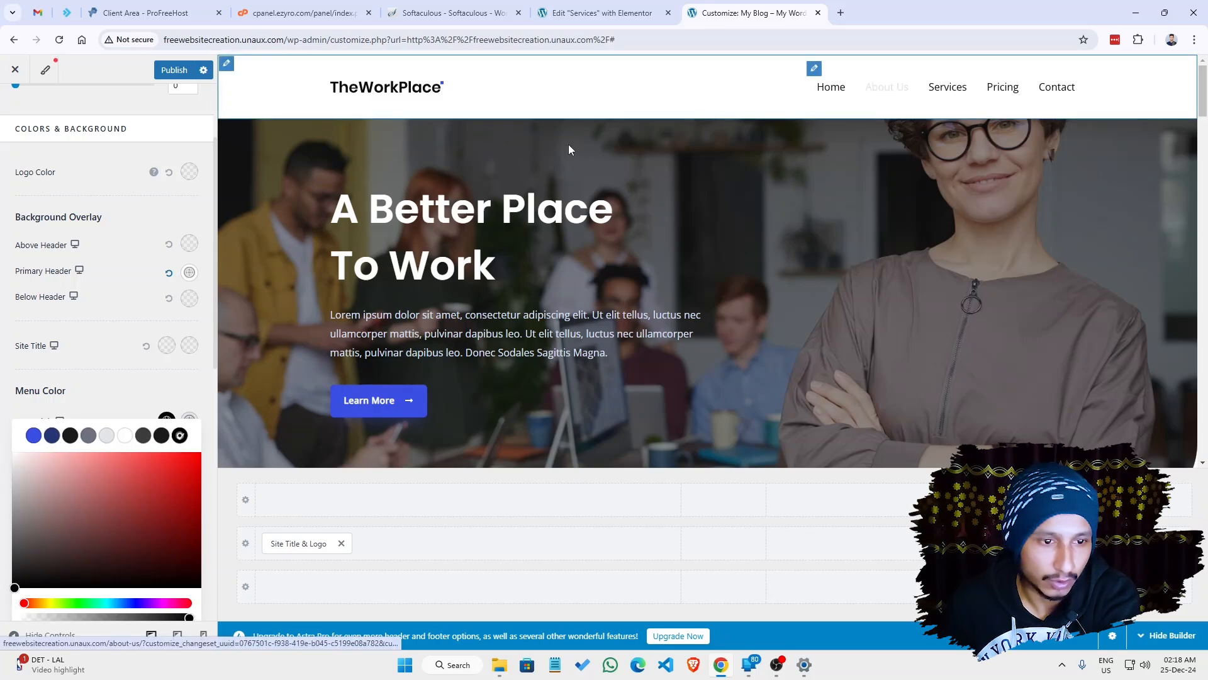
Step: Set the transparent header's hover menu text and link color to the palette's bright blue
click(96, 389)
click(189, 419)
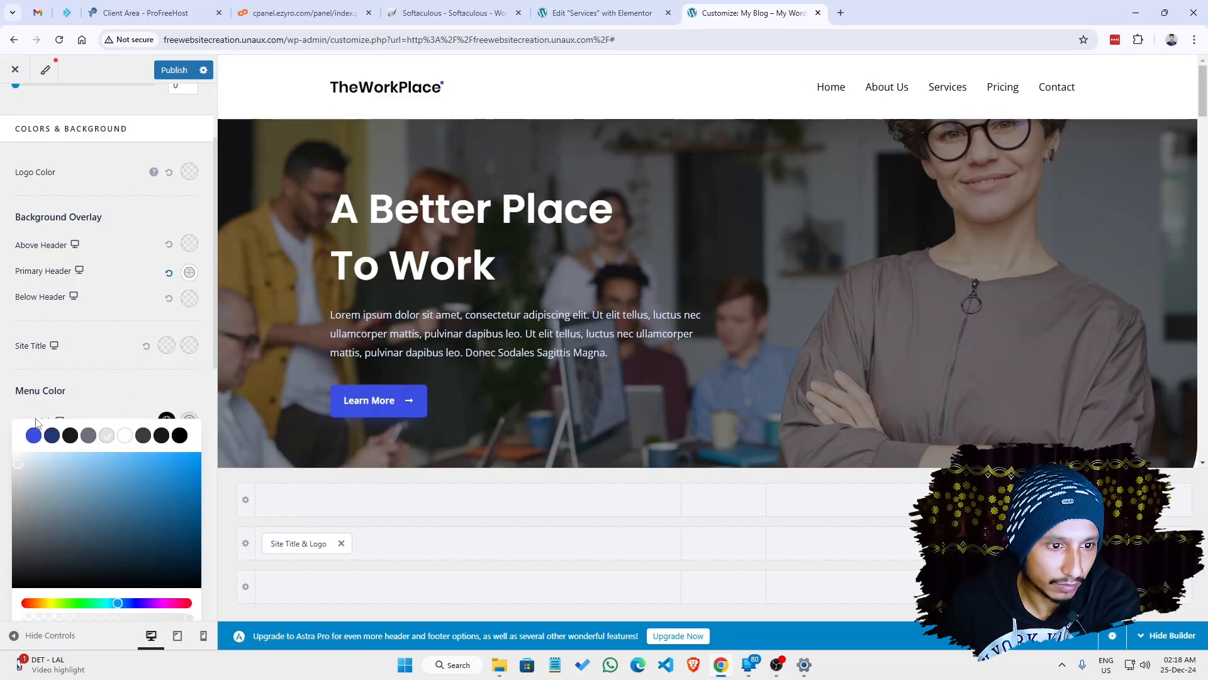
click(34, 435)
click(33, 436)
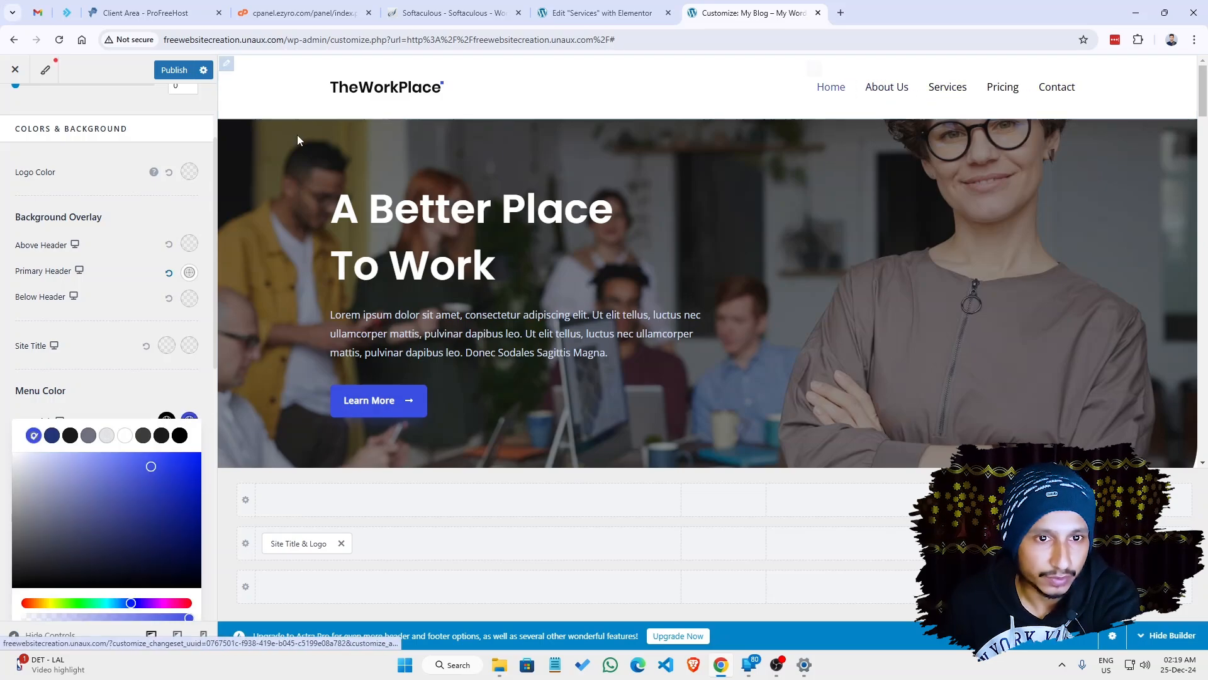
Step: Preview the Services page and open the design settings of the Header Builder's Primary Menu
click(960, 91)
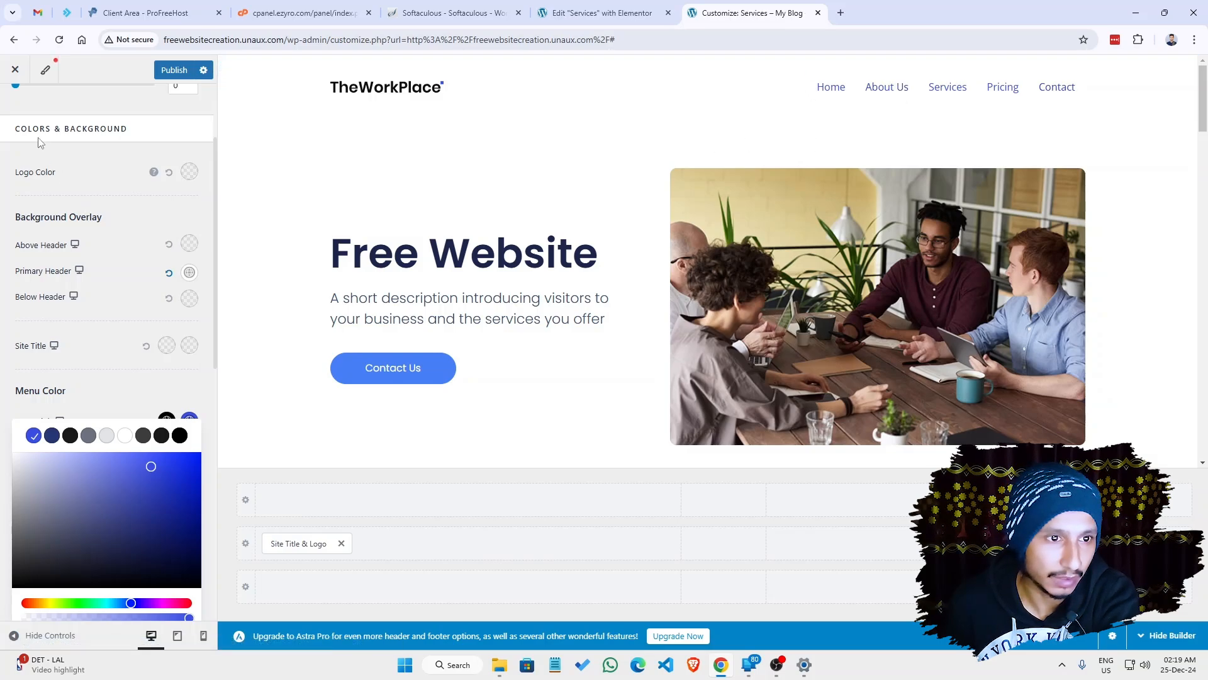
scroll(43, 155, down, 1)
scroll(53, 154, up, 1)
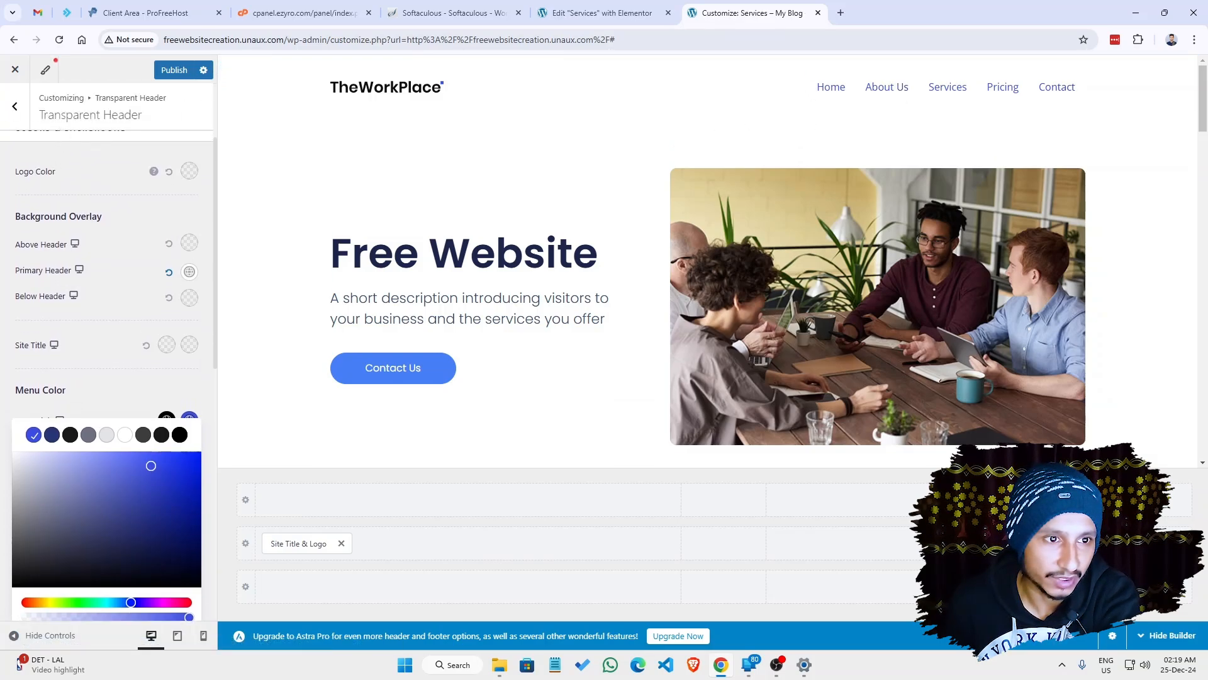
click(22, 111)
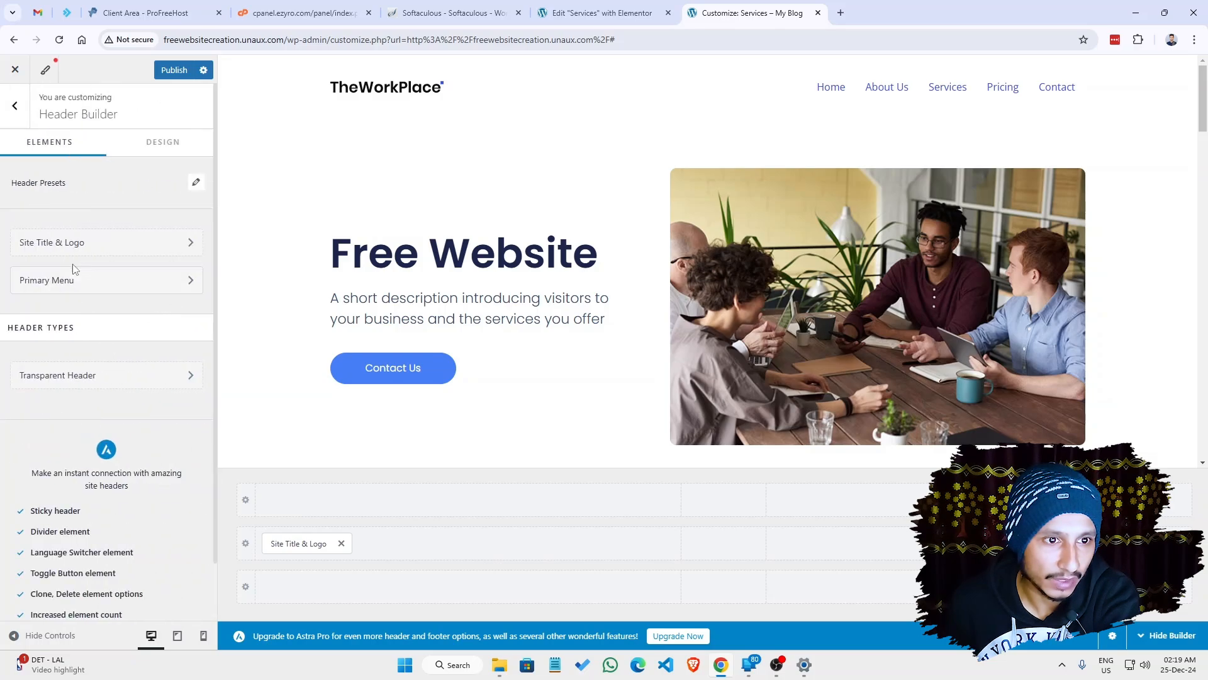
click(158, 146)
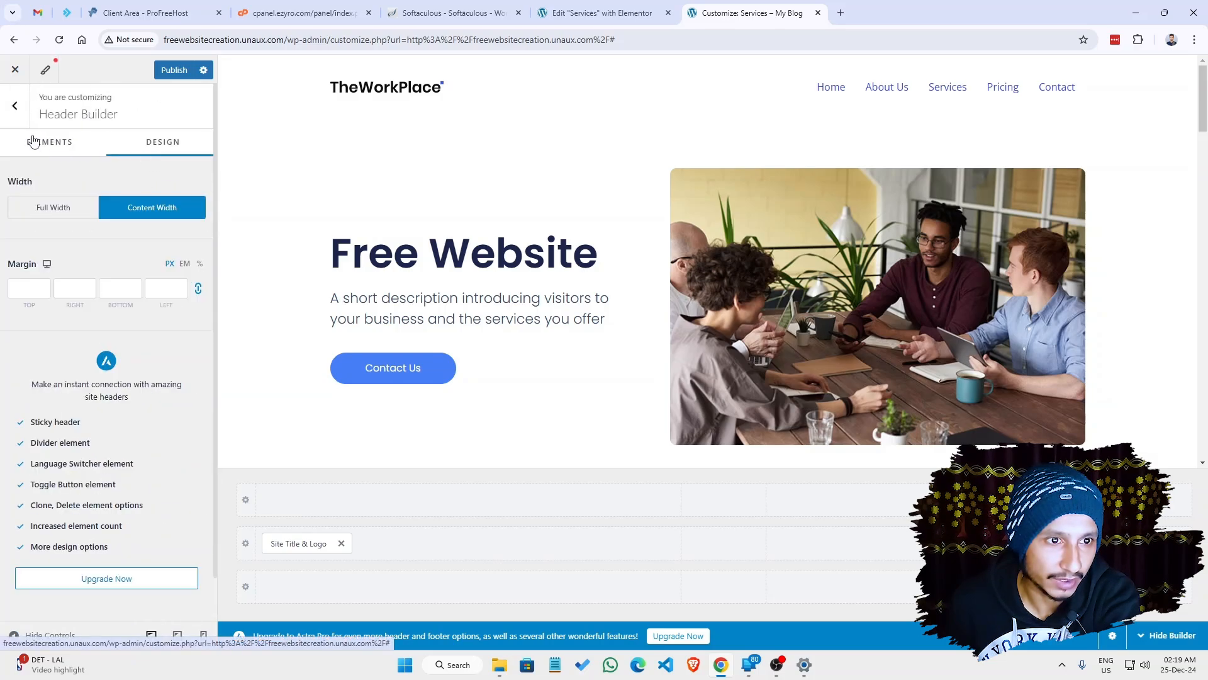
click(16, 116)
click(59, 250)
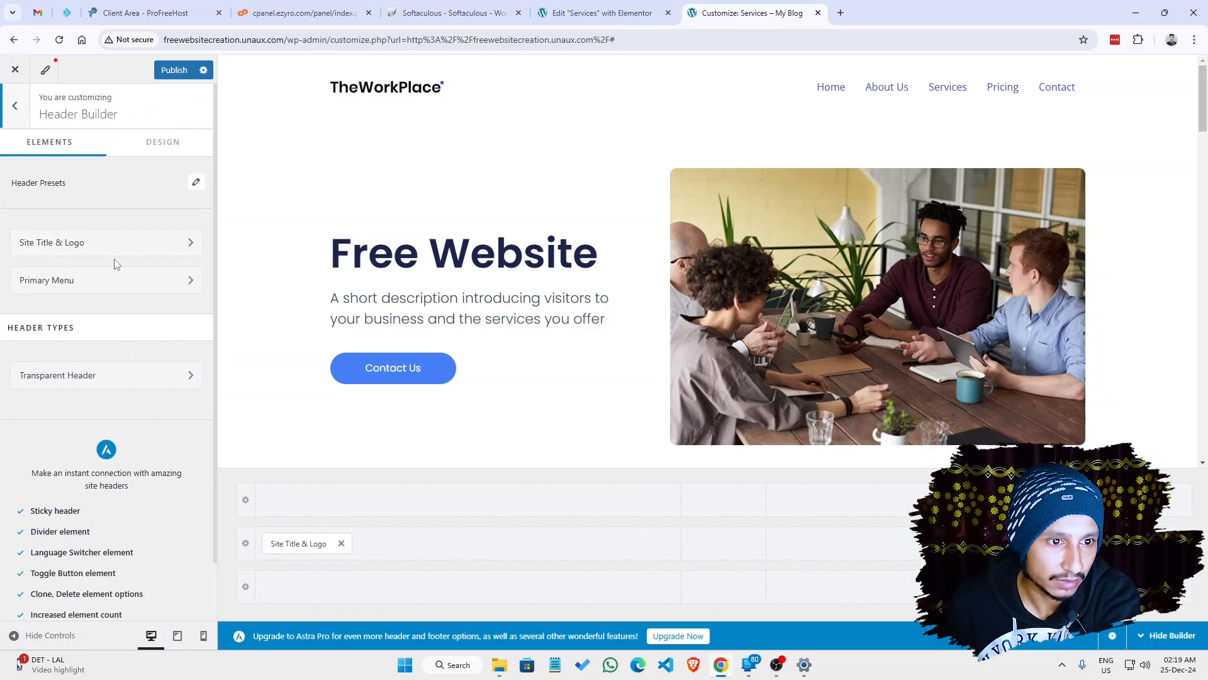
click(98, 282)
click(165, 147)
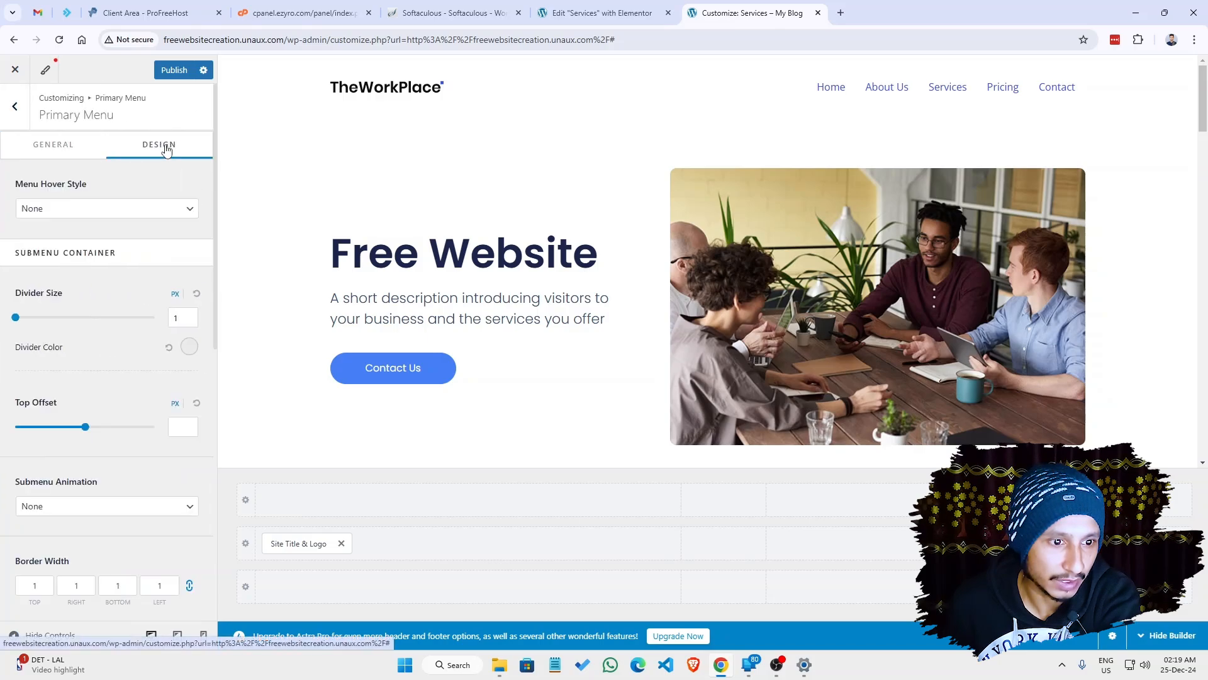
Step: Set the Primary Menu's normal text and link color to black
scroll(120, 491, down, 3)
scroll(116, 494, up, 3)
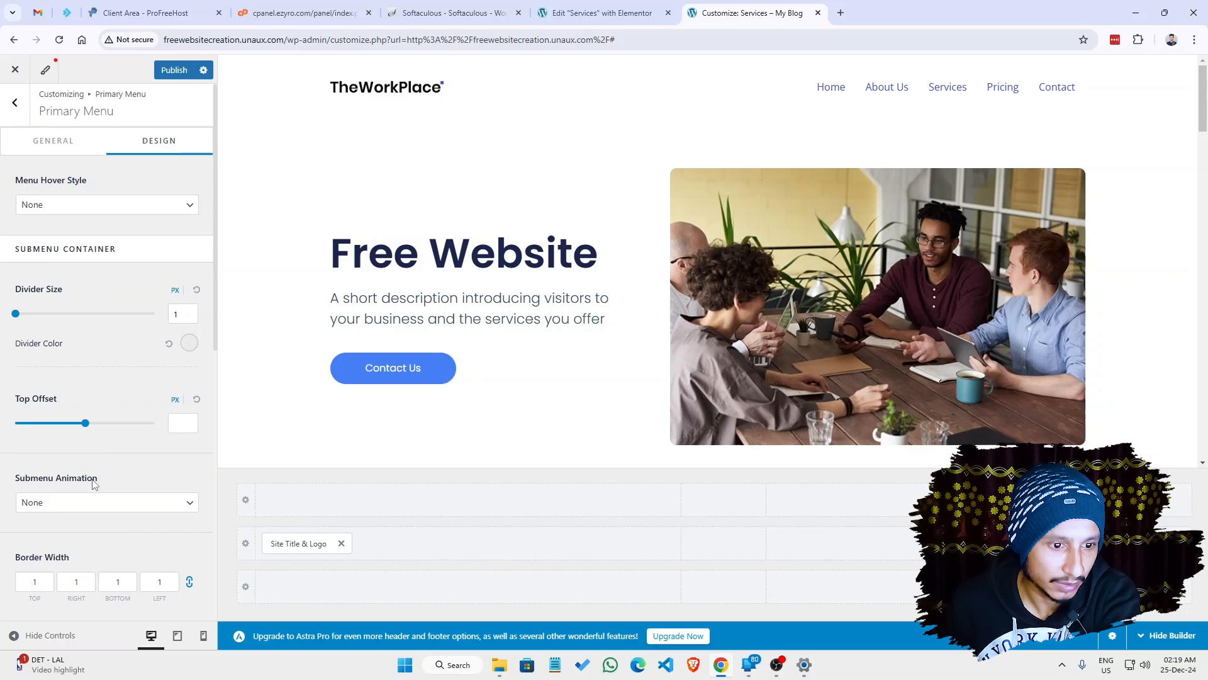
scroll(114, 368, down, 4)
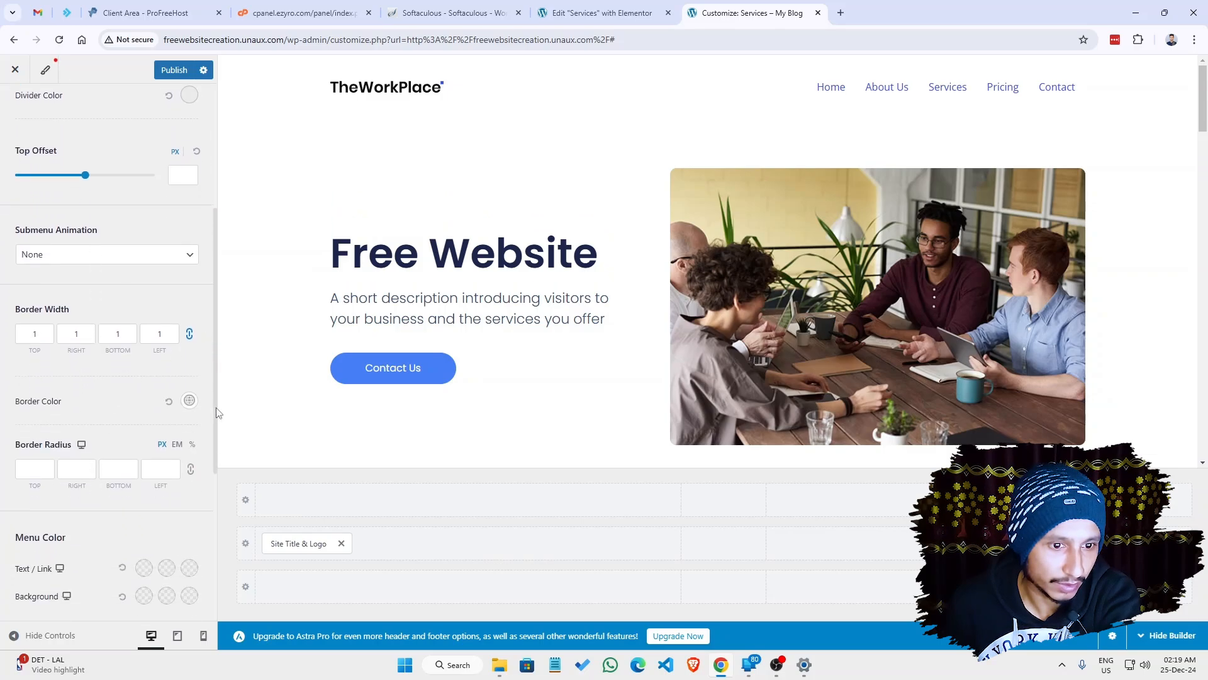
scroll(163, 440, down, 2)
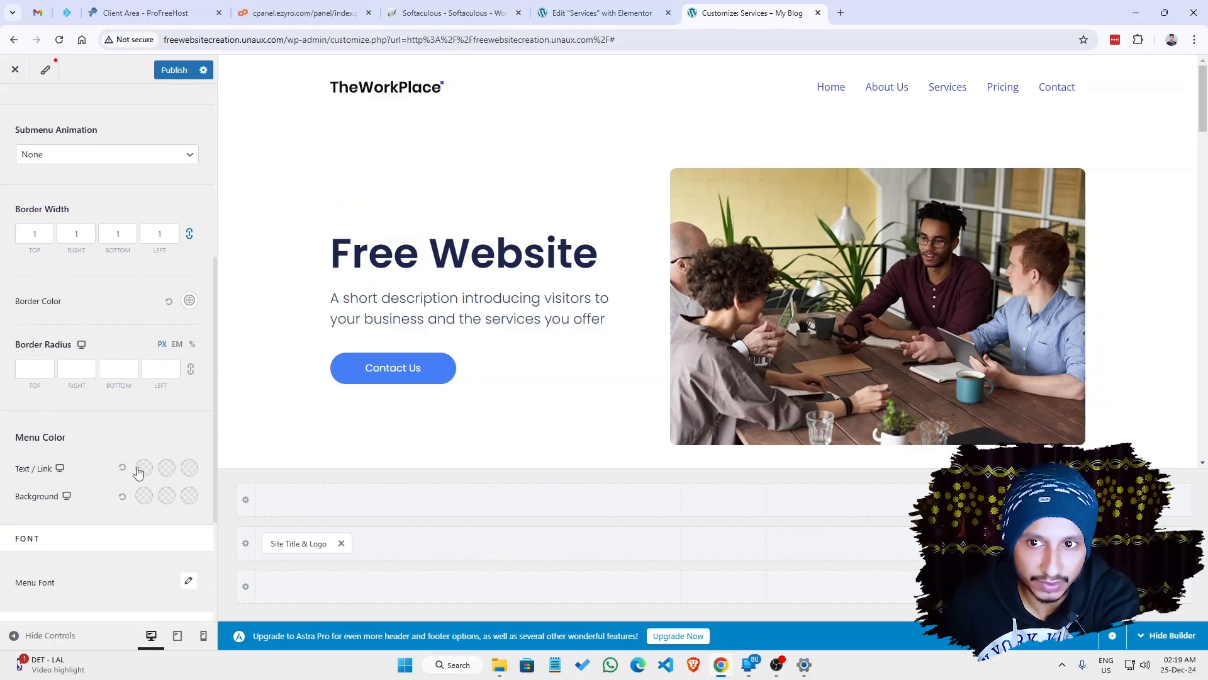
click(142, 469)
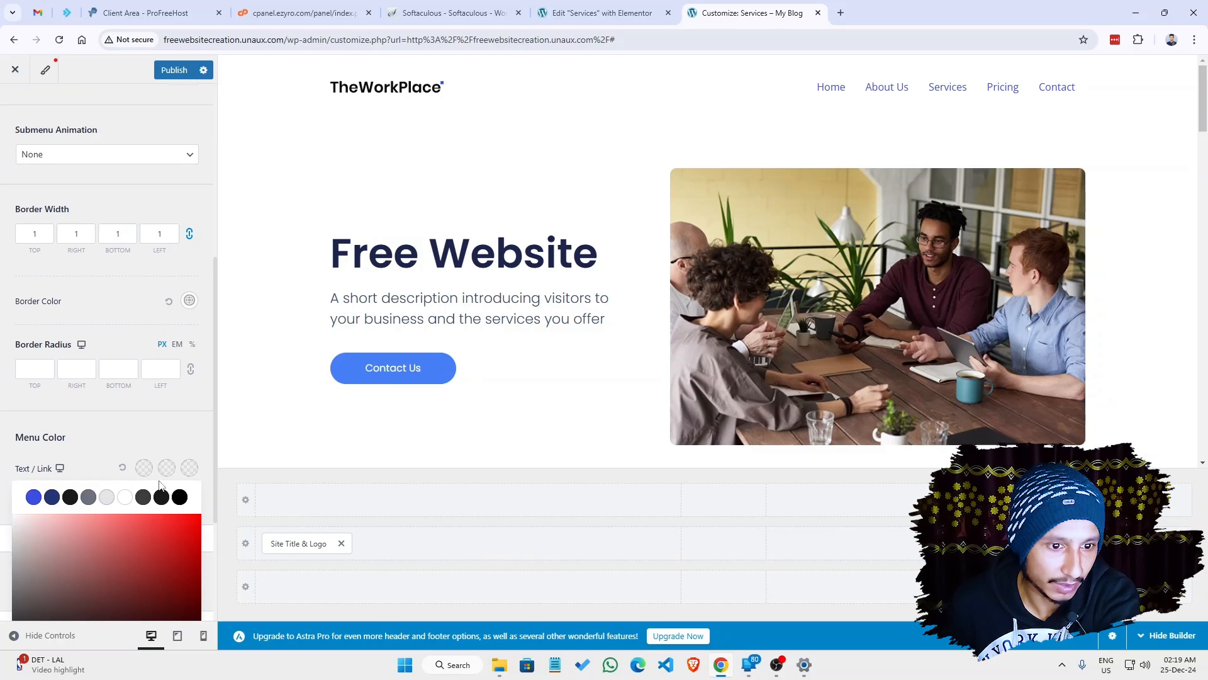
click(180, 497)
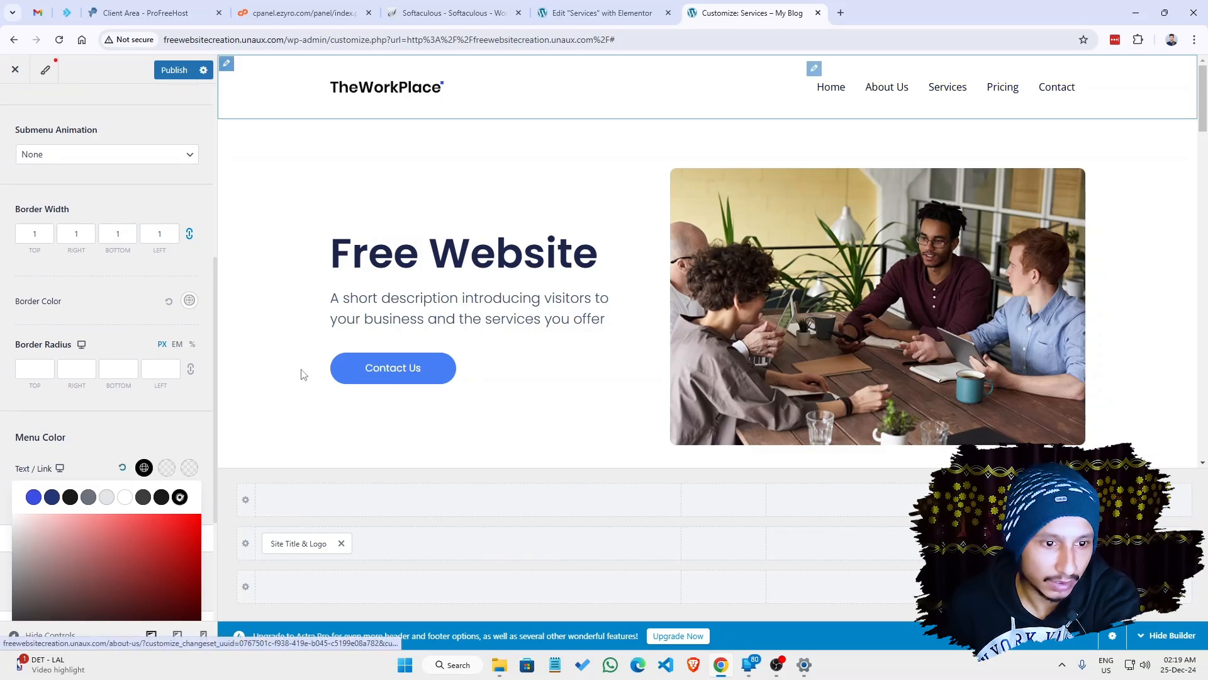
Step: Set the Primary Menu's hover and active text and link colors to the palette's bright blue and publish the changes
click(167, 467)
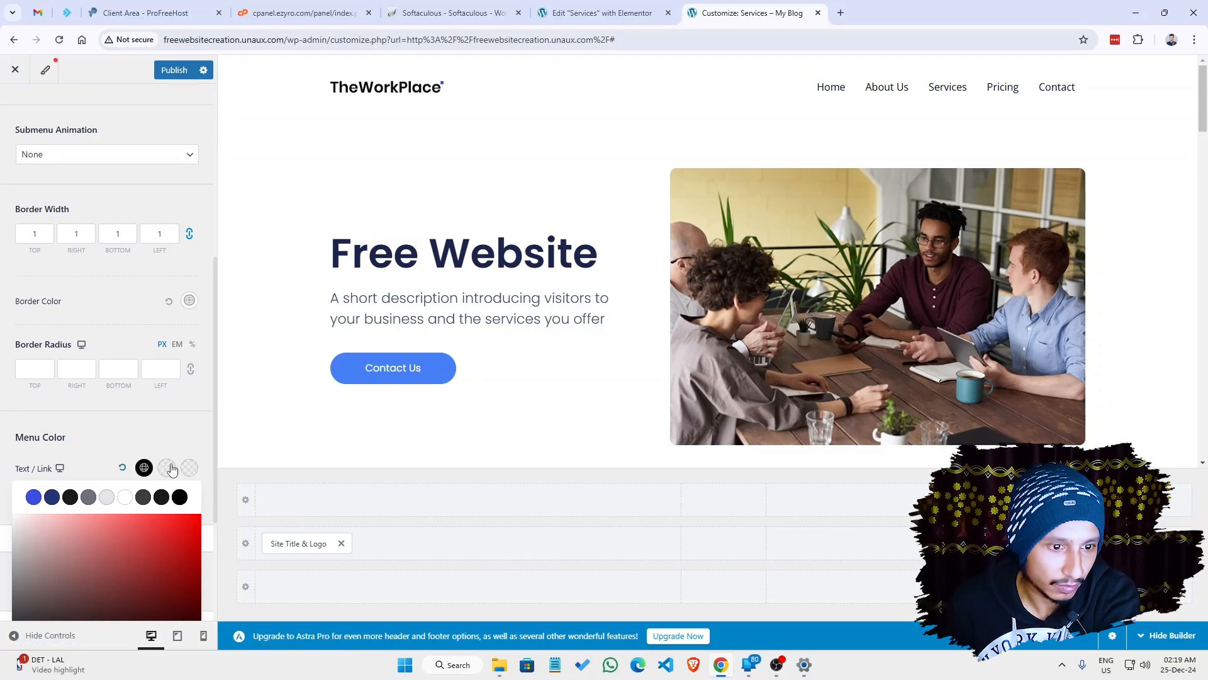
click(34, 497)
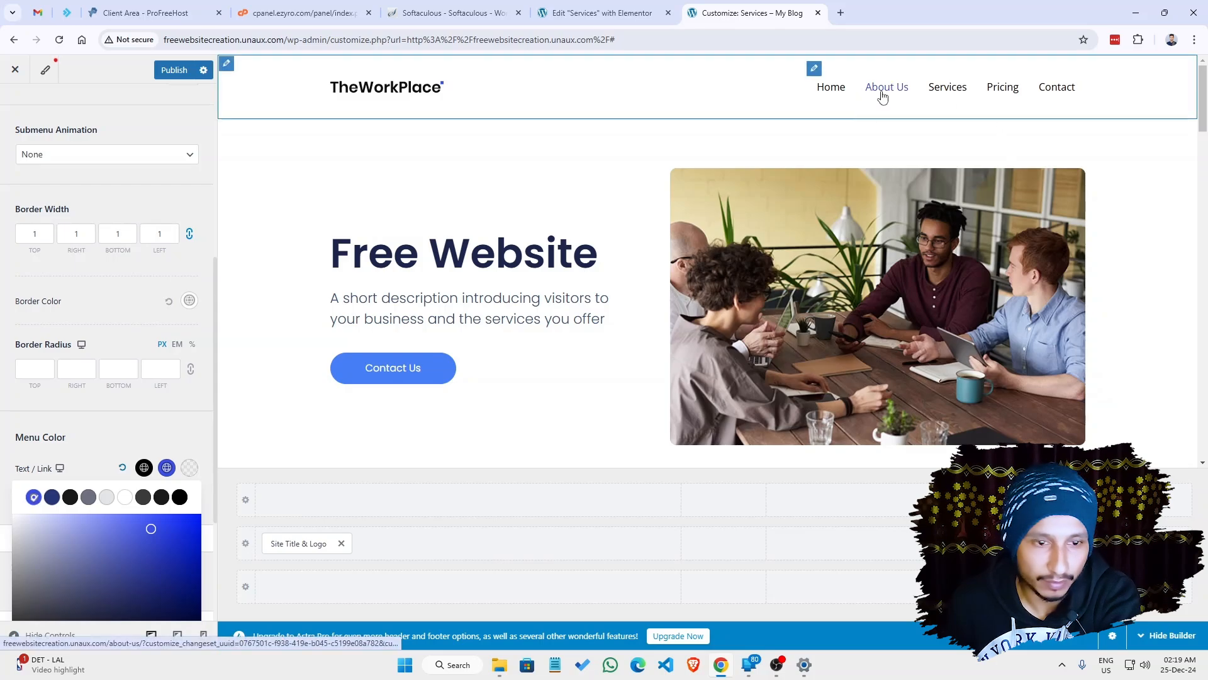
click(189, 470)
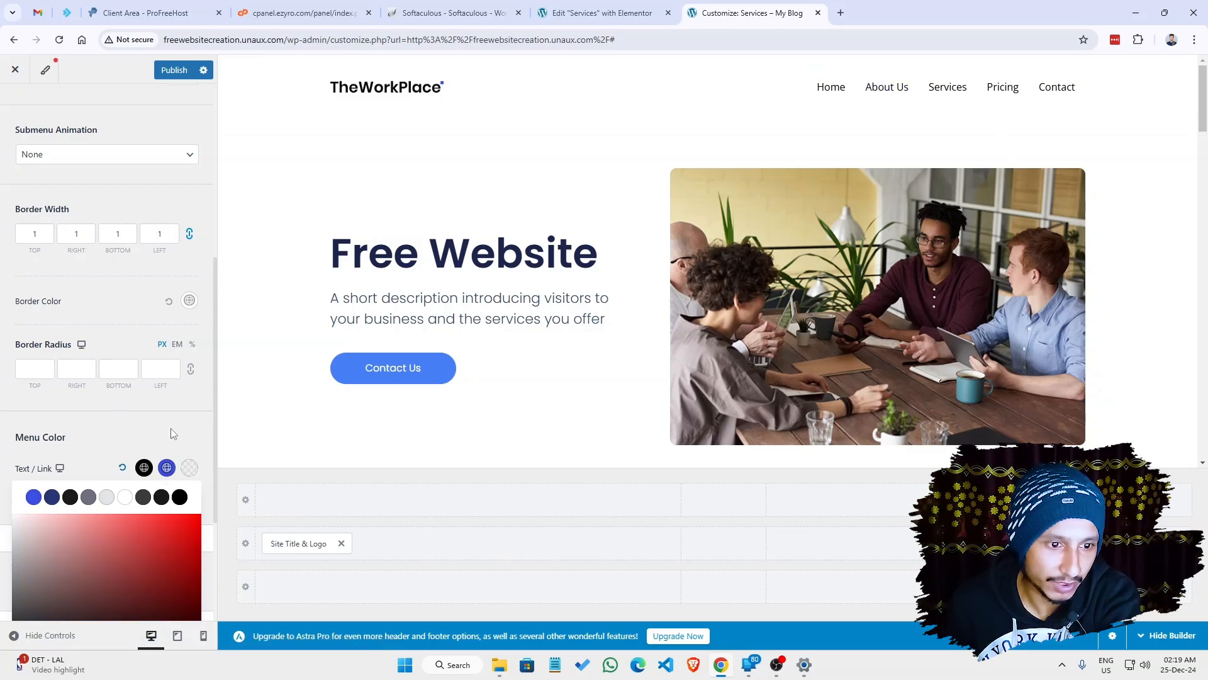
click(34, 499)
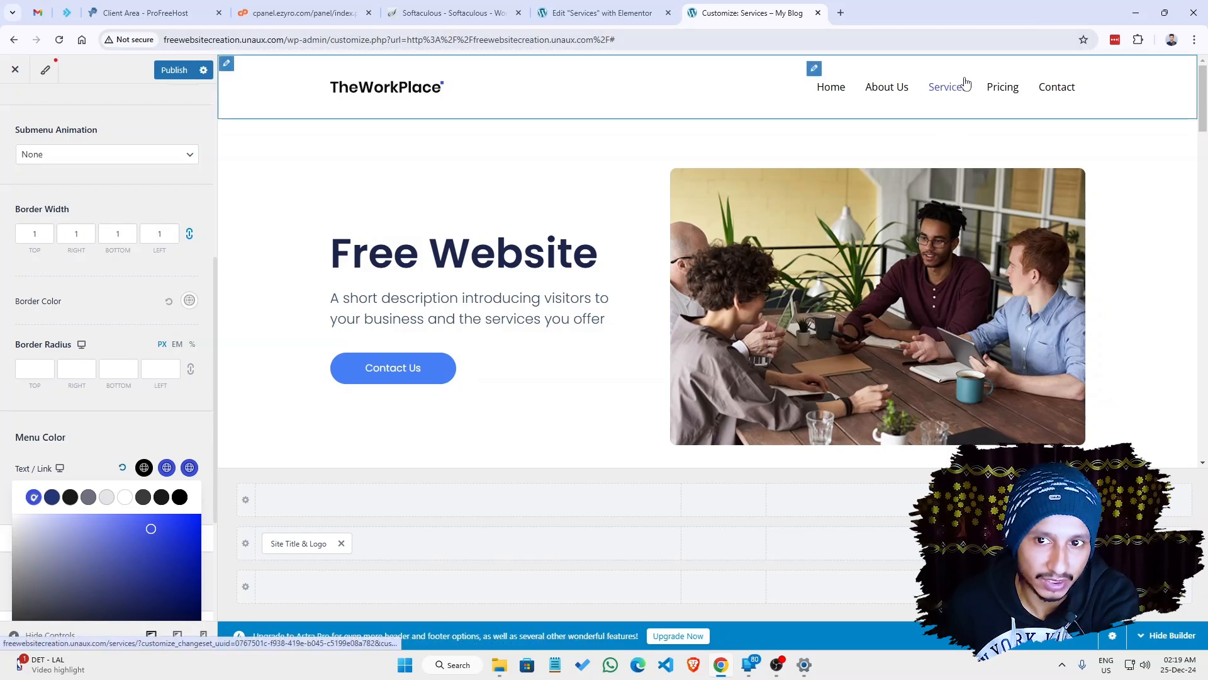
click(76, 306)
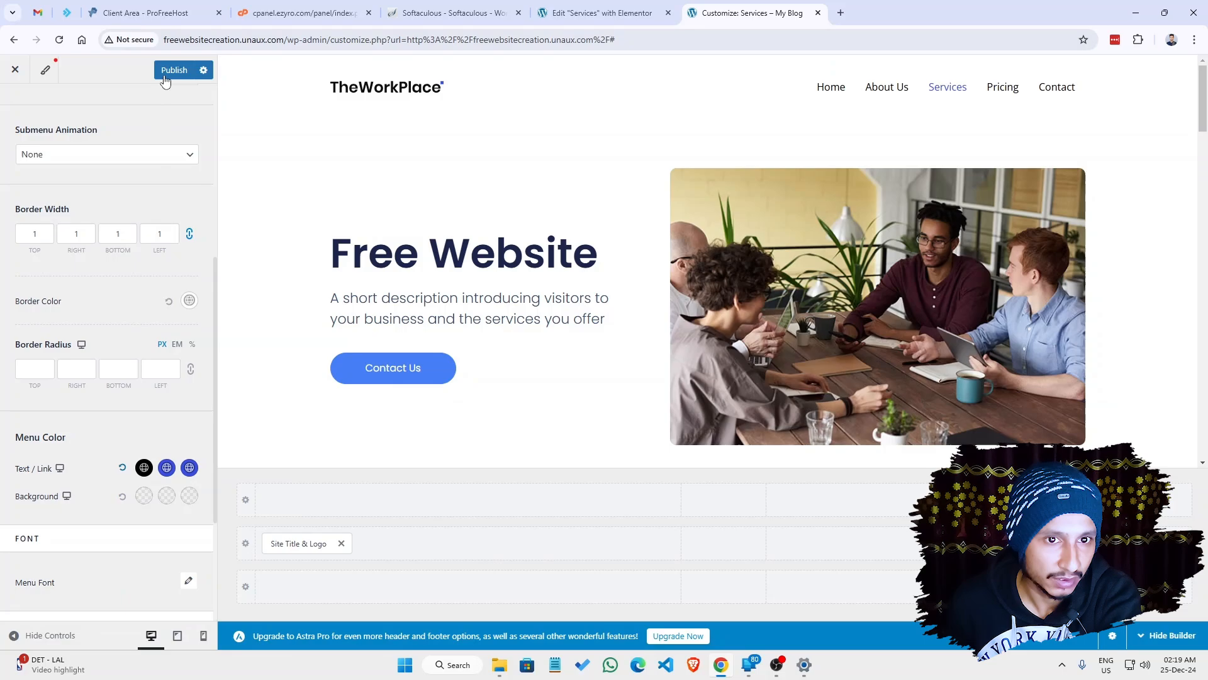
click(164, 75)
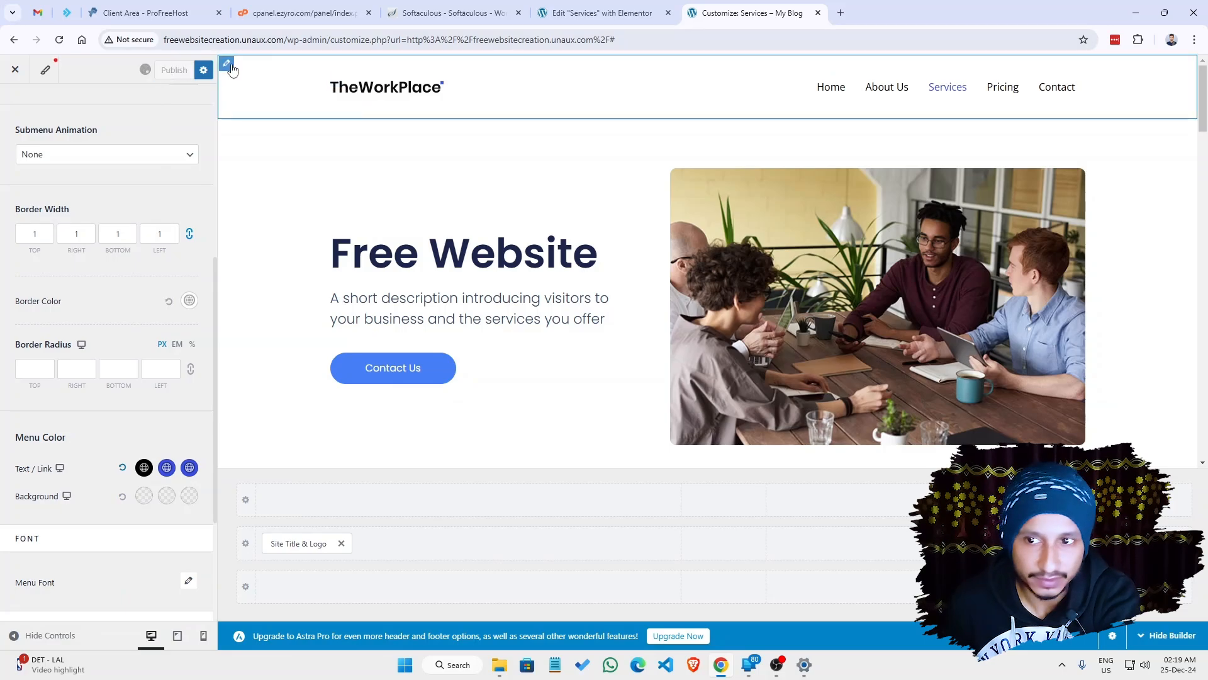
Step: Look through the Primary Header, Primary Footer and first footer widget settings from the Services page preview
click(228, 66)
drag(1200, 87, 1200, 416)
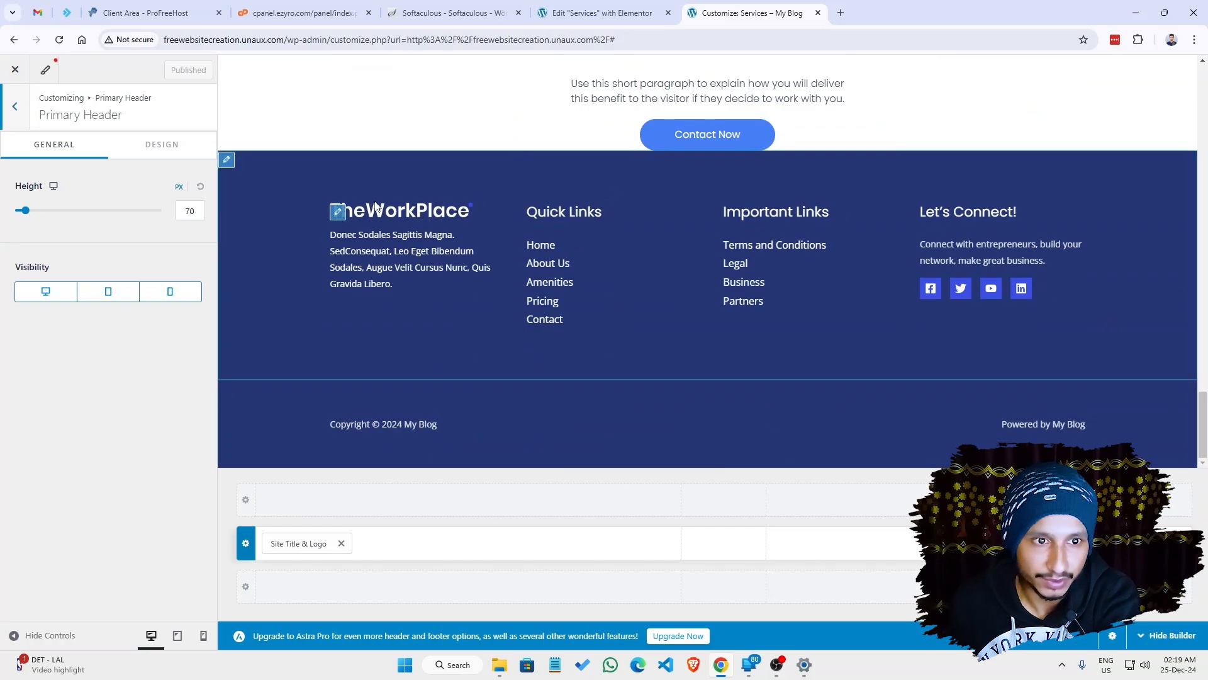
click(226, 160)
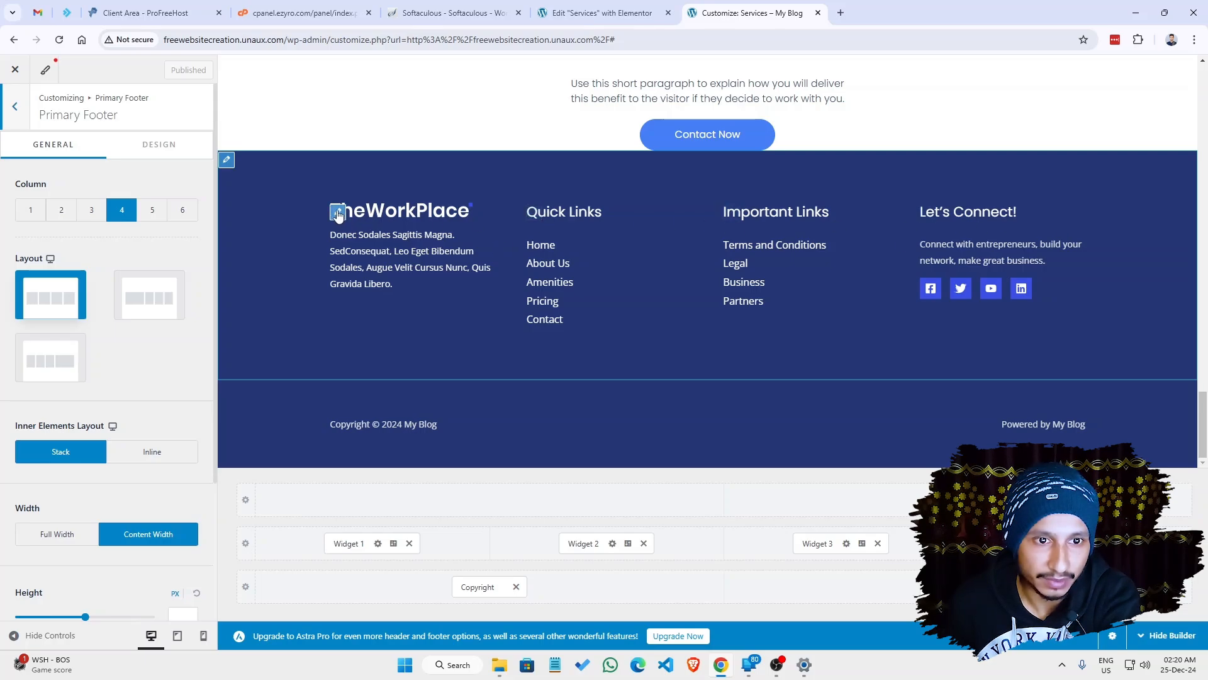
click(338, 213)
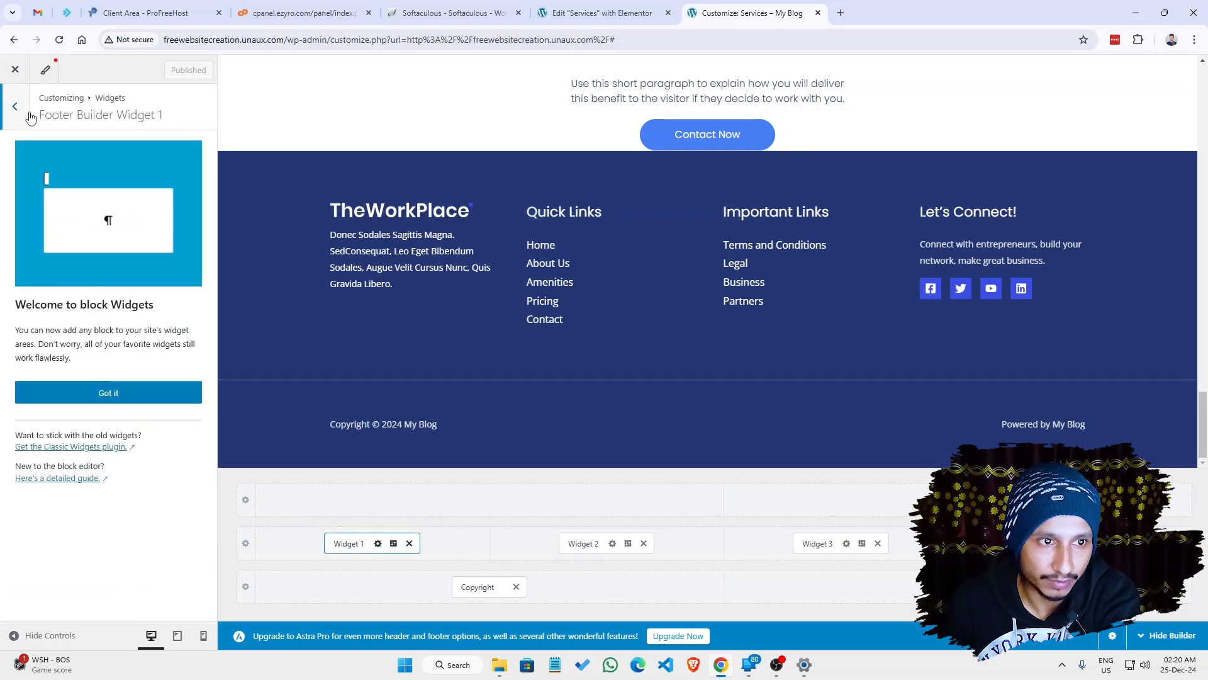
click(29, 112)
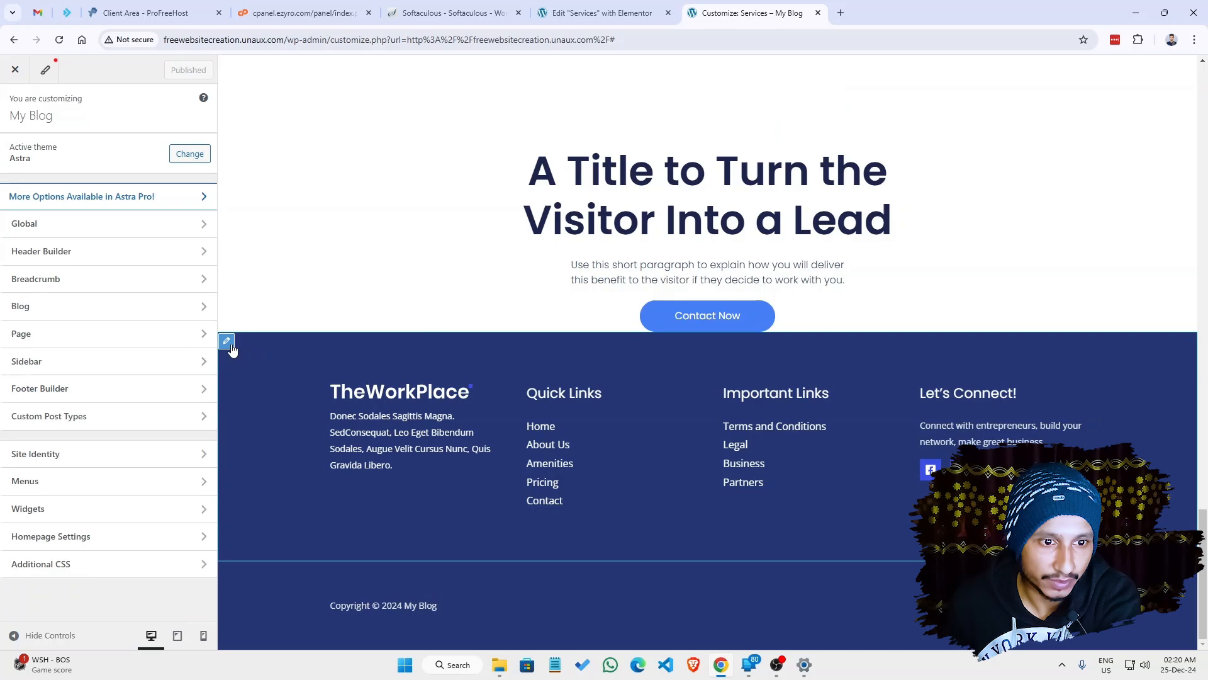
Step: Change the Primary Footer's four-column layout to the one with a wider first column and check it in the preview
click(229, 344)
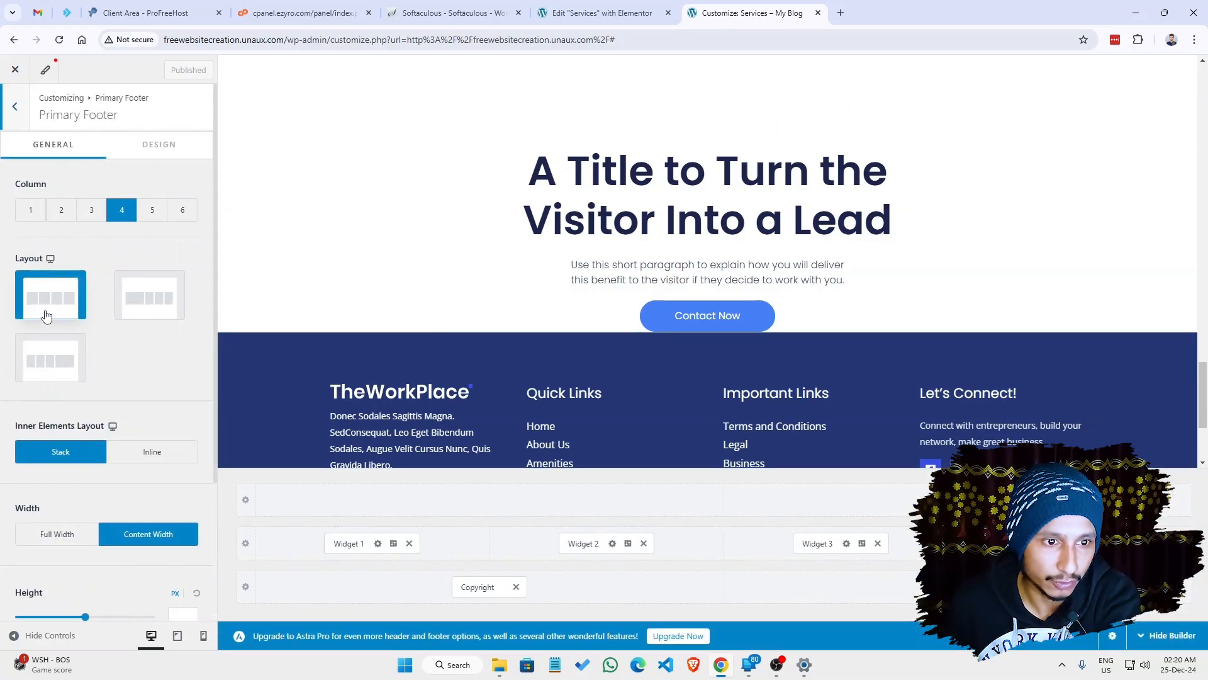
click(143, 312)
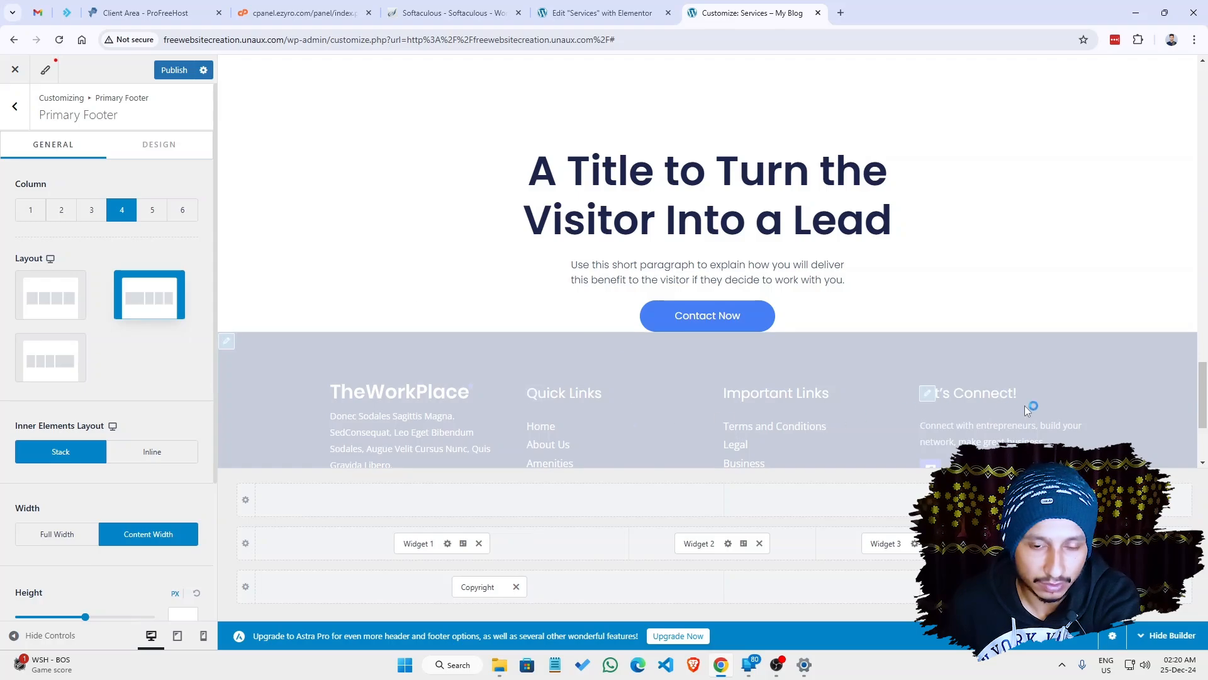
scroll(773, 398, down, 3)
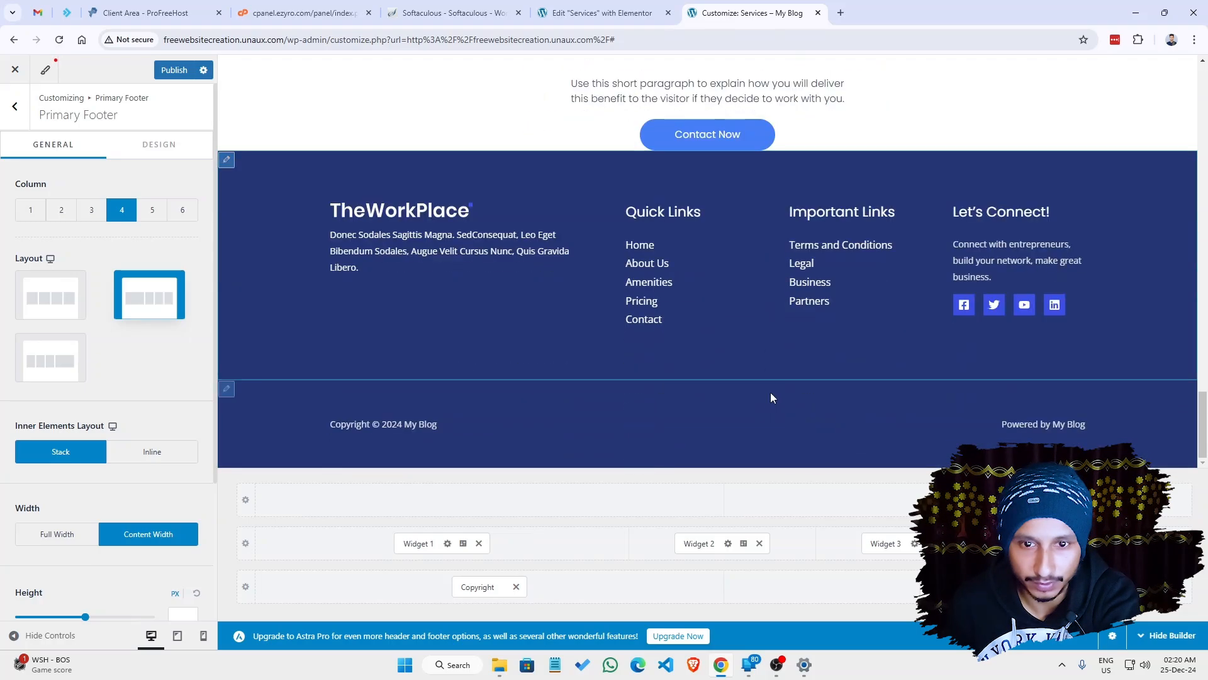
scroll(773, 398, up, 1)
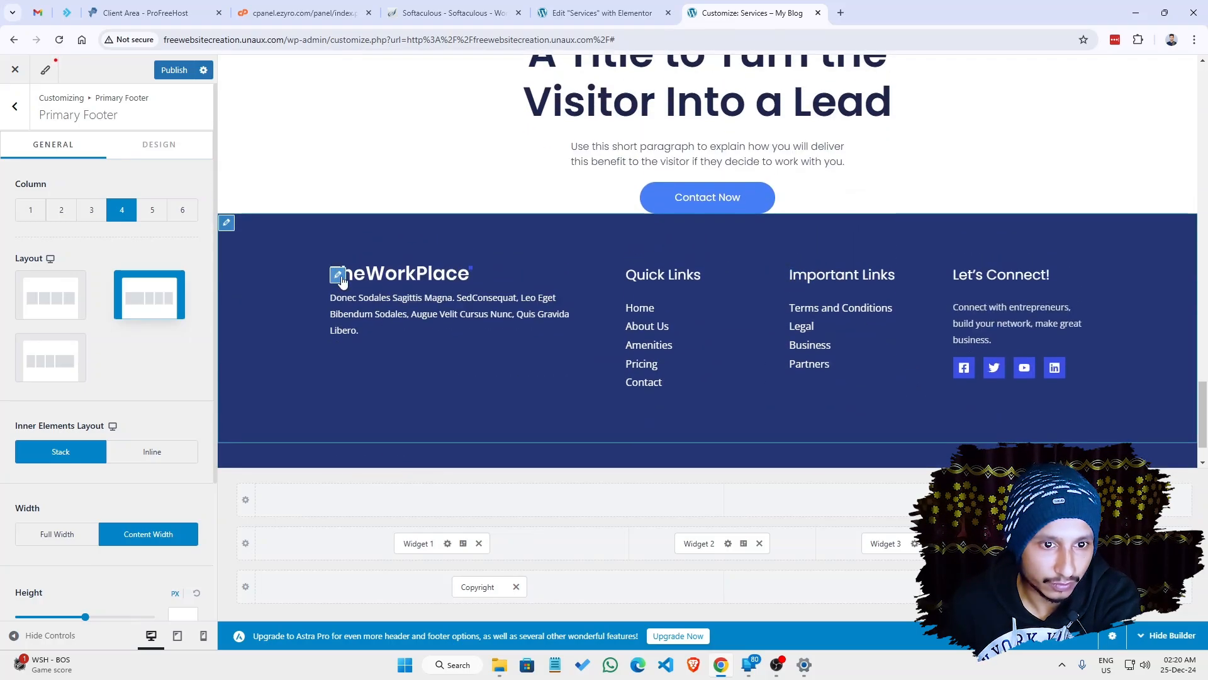
Step: Open the first footer widget's text block for editing and select its description paragraph
click(338, 277)
click(142, 394)
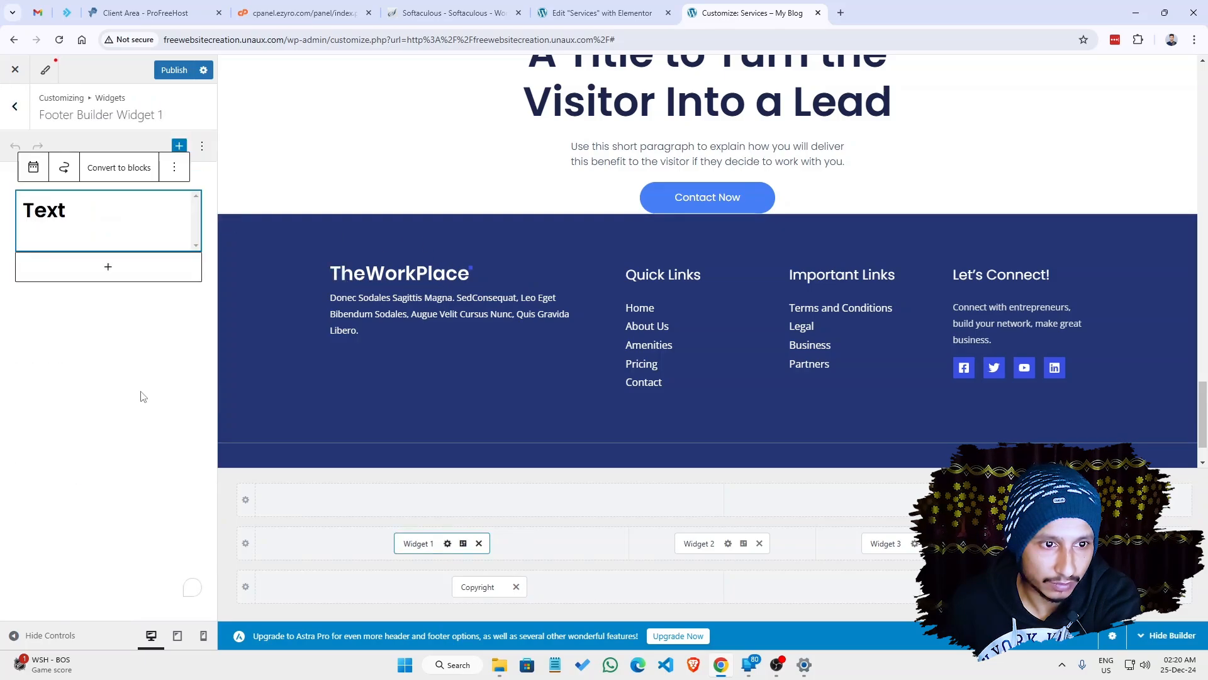
click(361, 316)
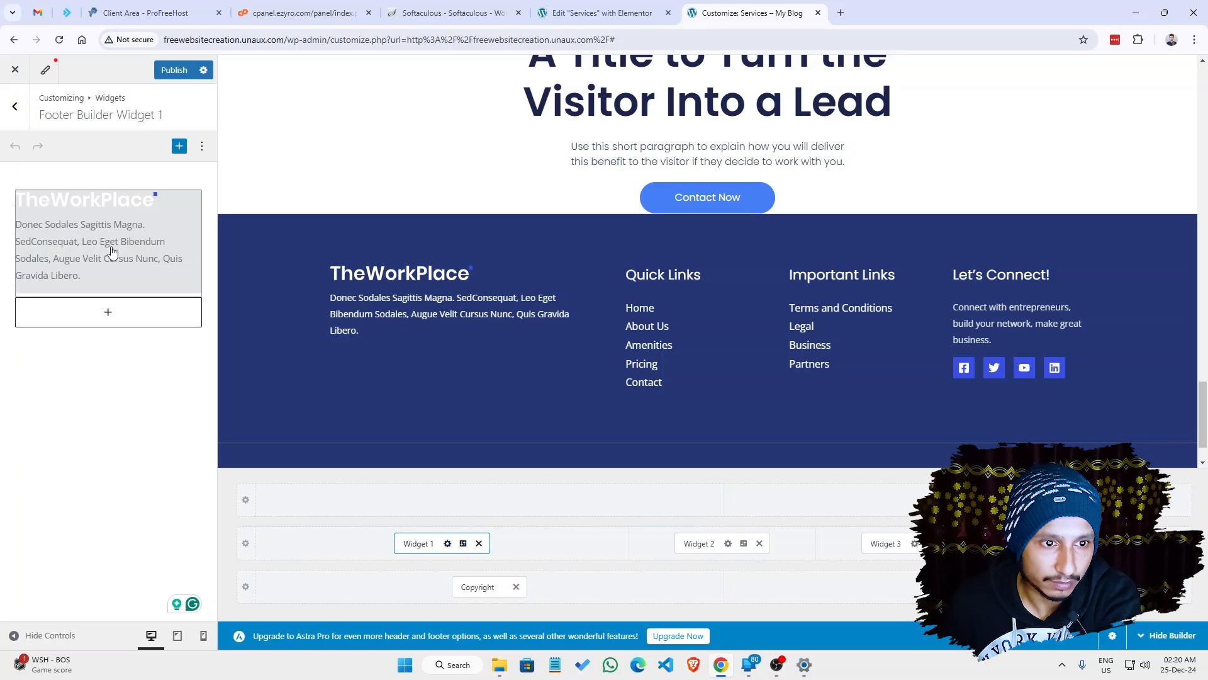
click(112, 252)
triple_click(82, 412)
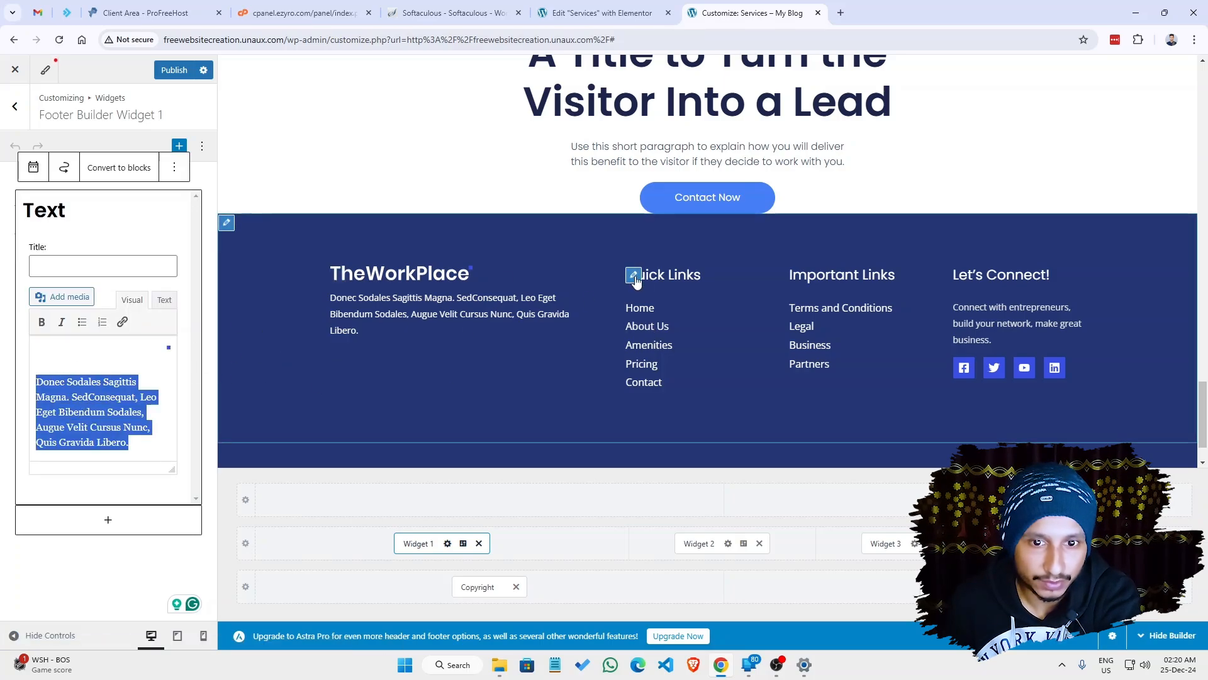
Step: Add the Services and Contact pages to the footer's Quick Links menu and remove its Amenities item
click(634, 275)
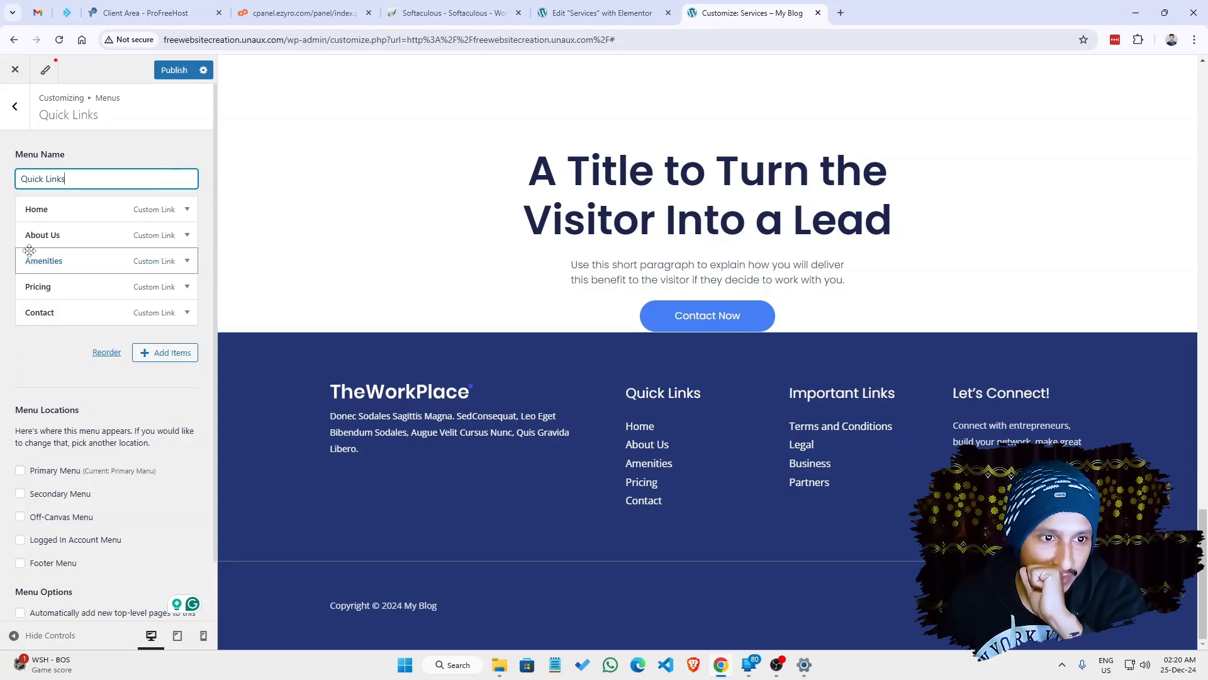
click(166, 352)
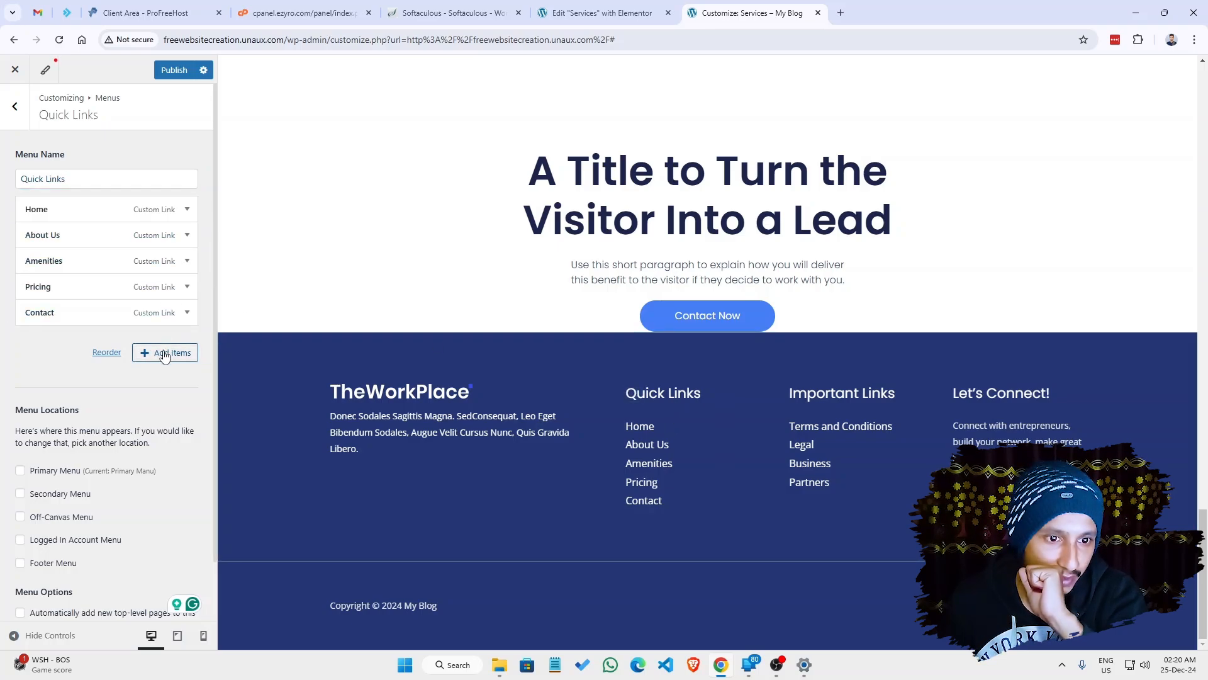
click(286, 204)
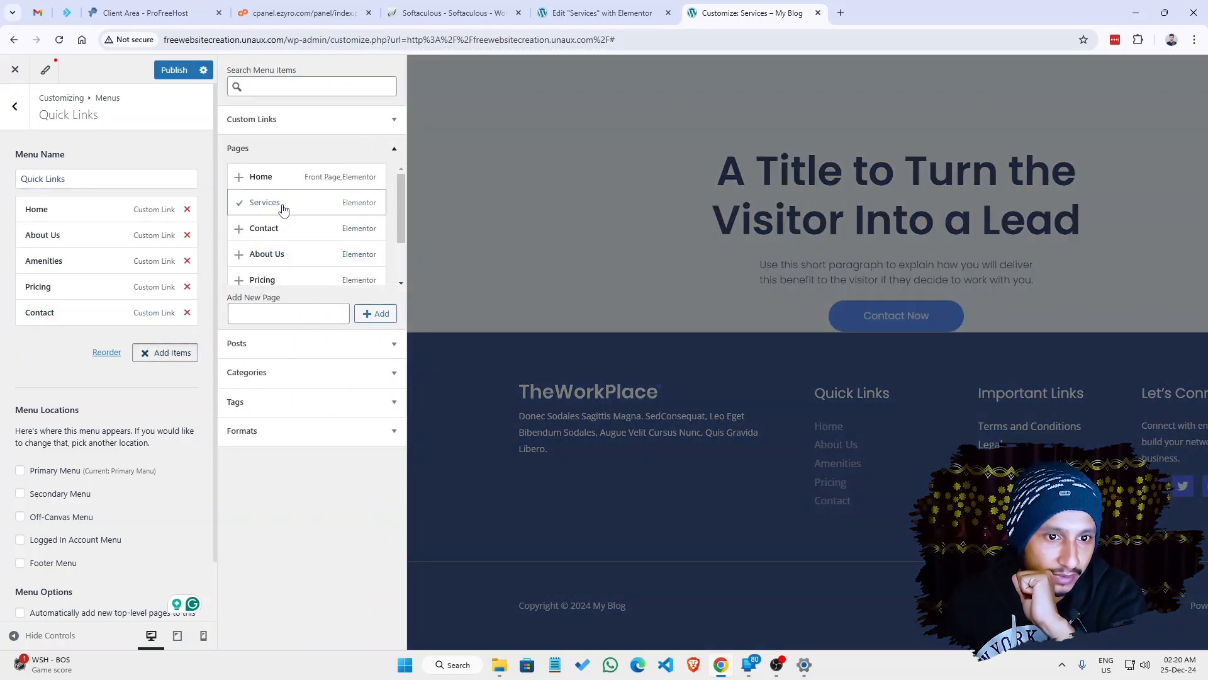
click(282, 230)
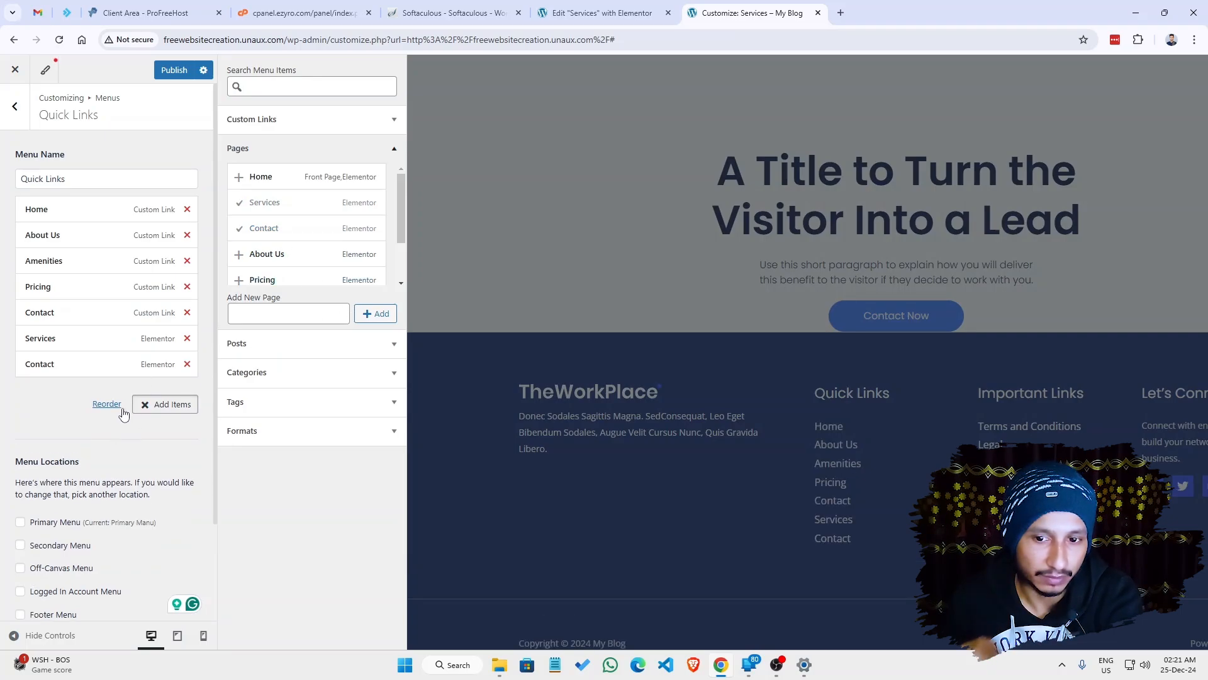
click(187, 261)
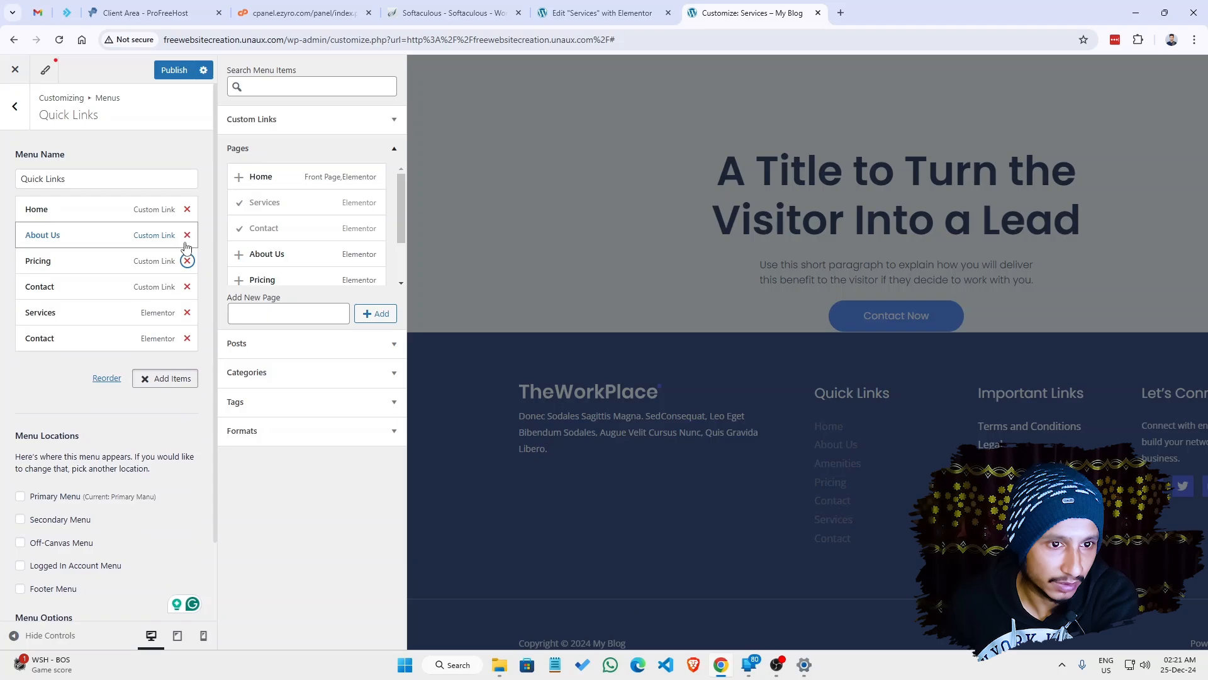
Step: Remove the Pricing and Home items from the footer's Quick Links menu and publish the changes
click(187, 260)
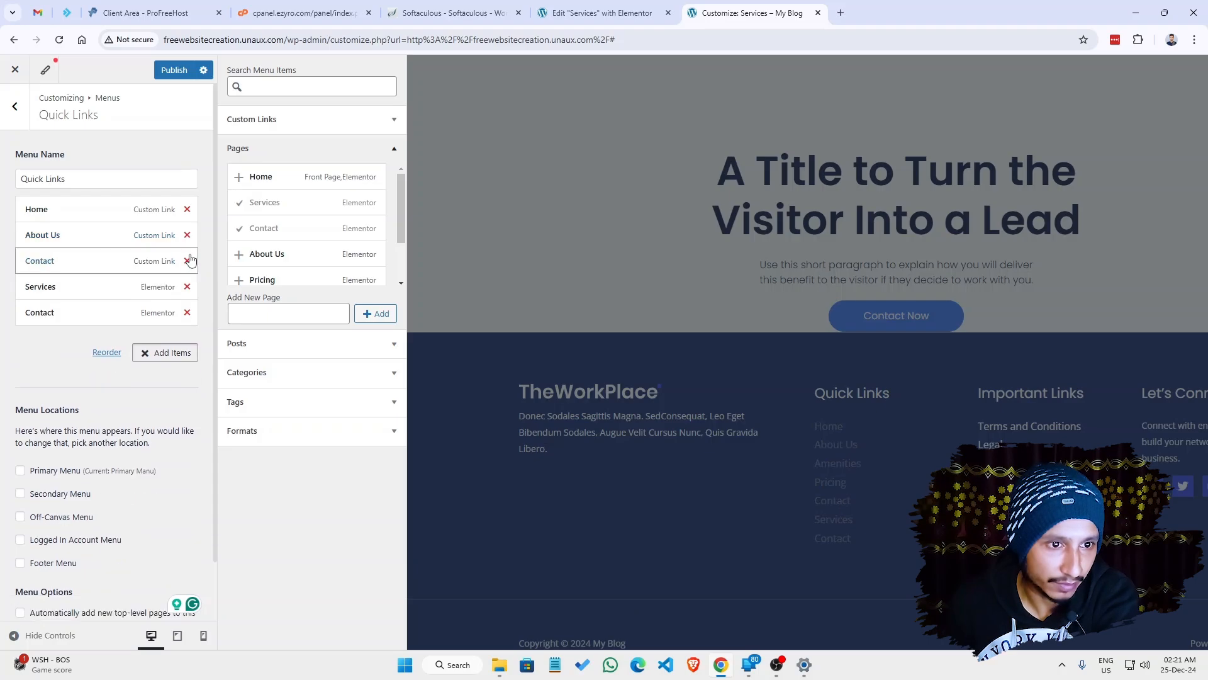
click(187, 209)
click(174, 70)
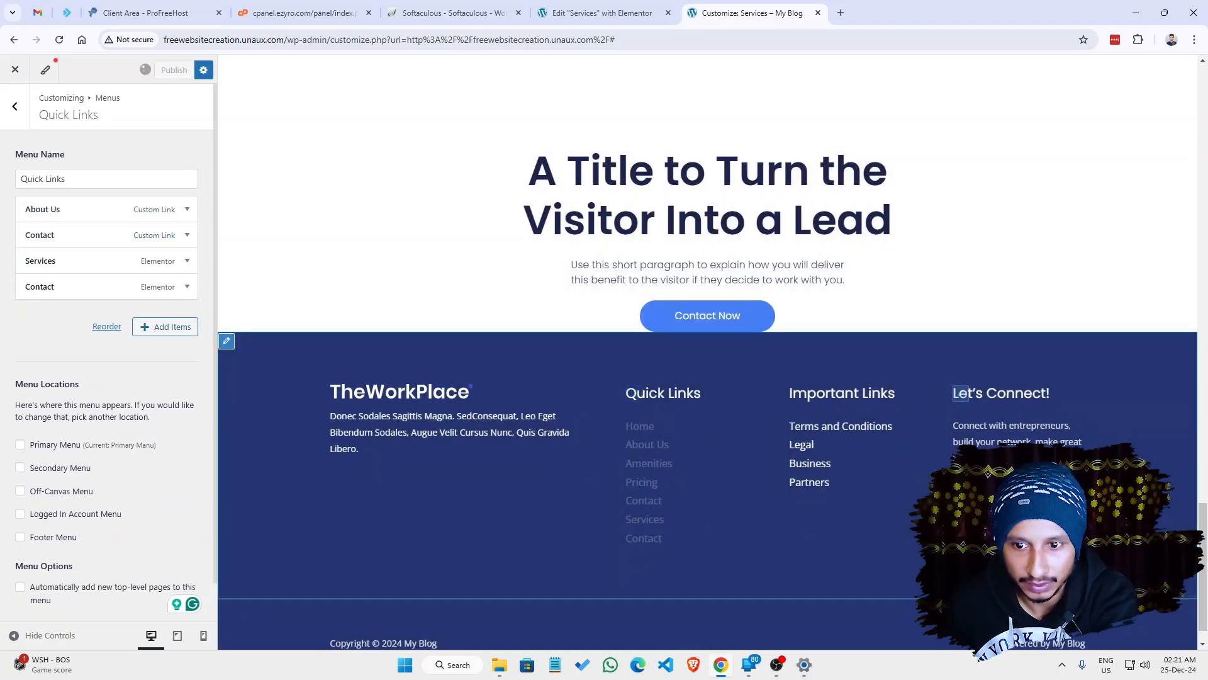
Step: View the footer's Important Links menu, the Let's Connect text widget and the social icons settings
click(798, 397)
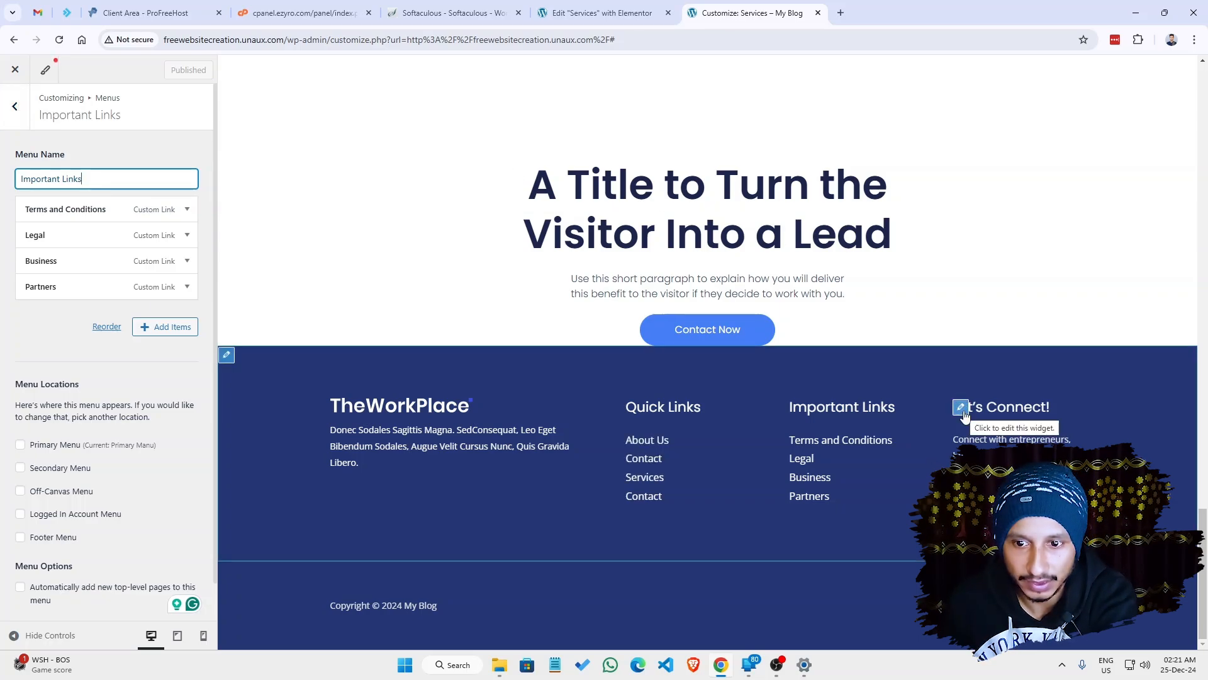
click(961, 407)
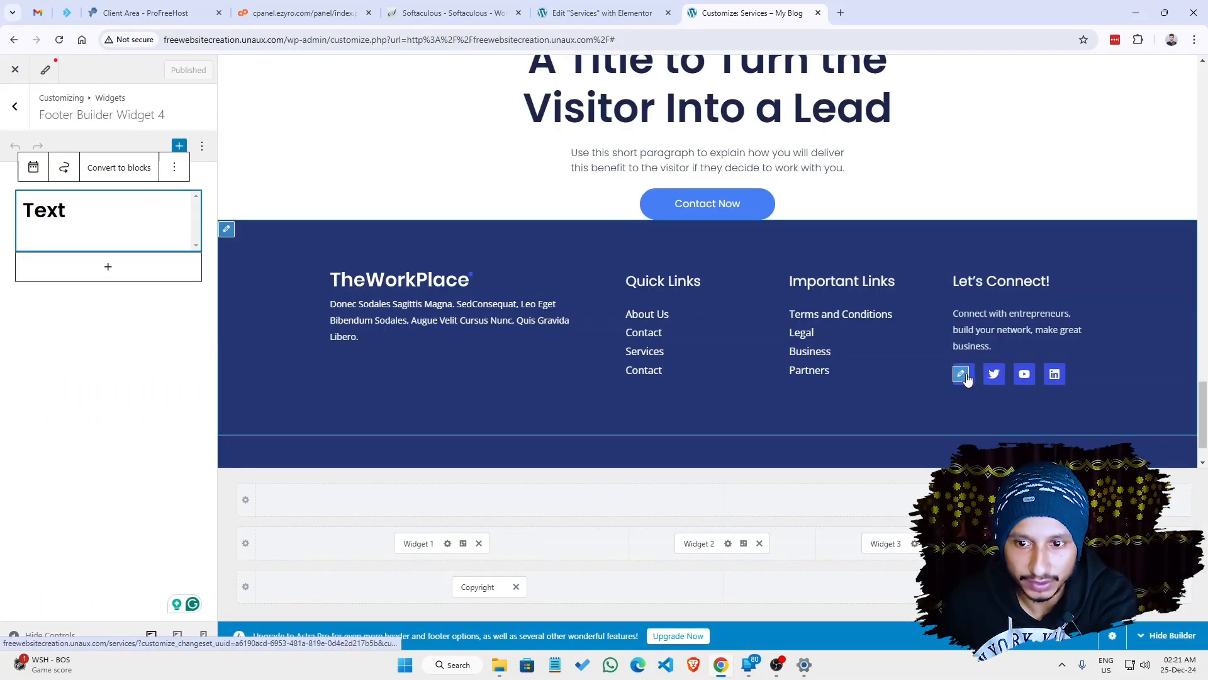
click(961, 374)
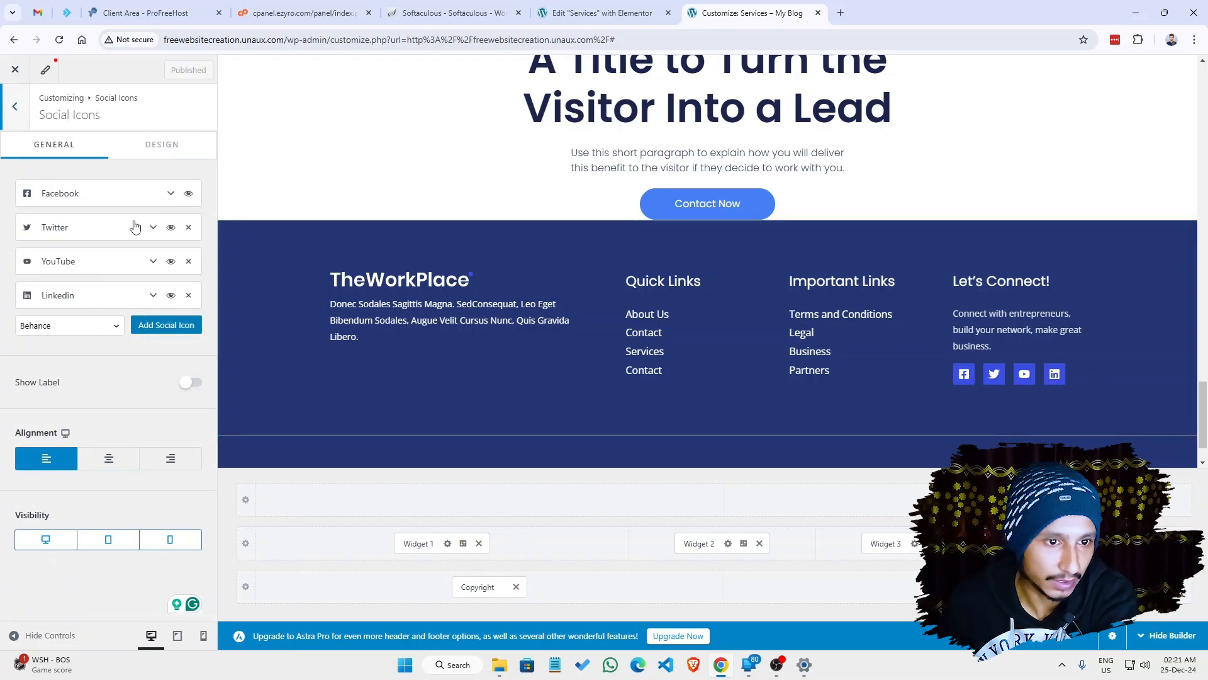
Step: Examine the Twitter social icon's label, URL and icon options, leaving its settings closed
click(153, 229)
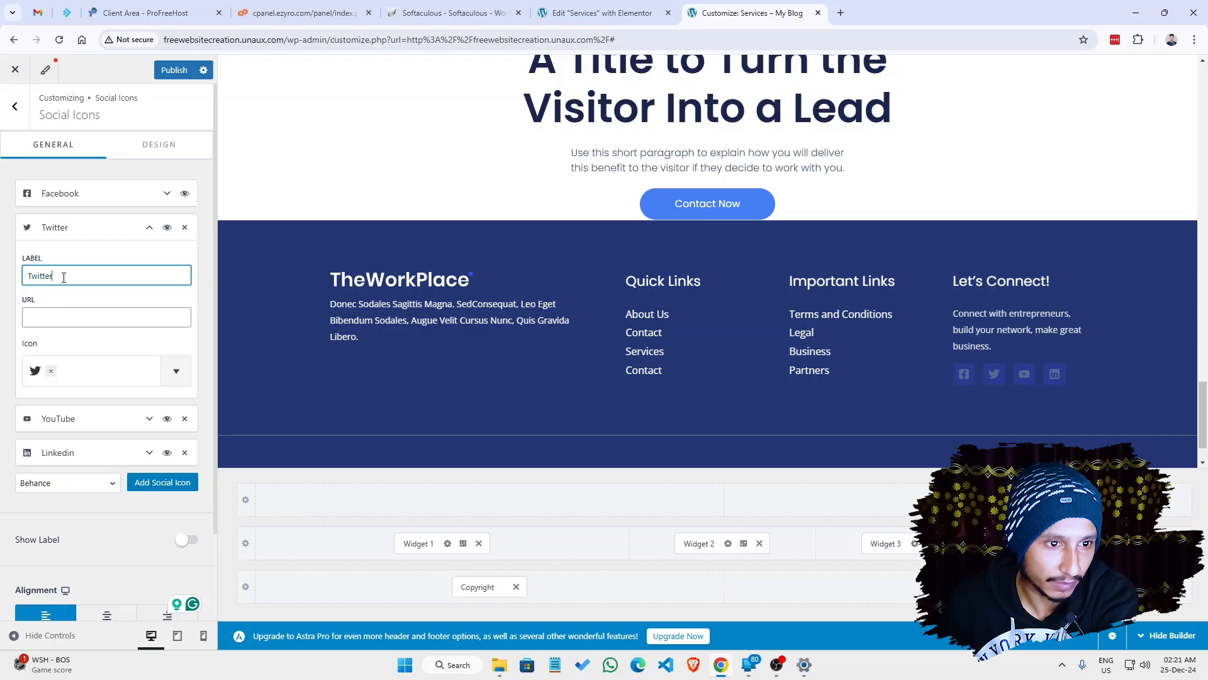
click(82, 375)
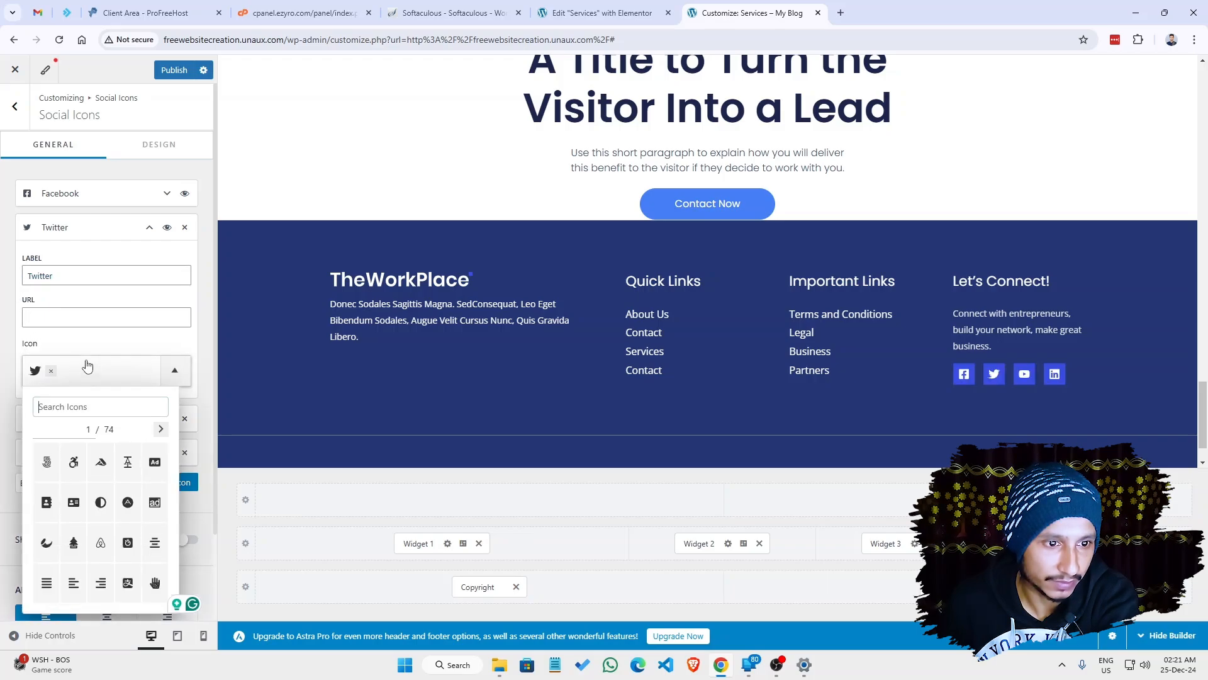
click(115, 318)
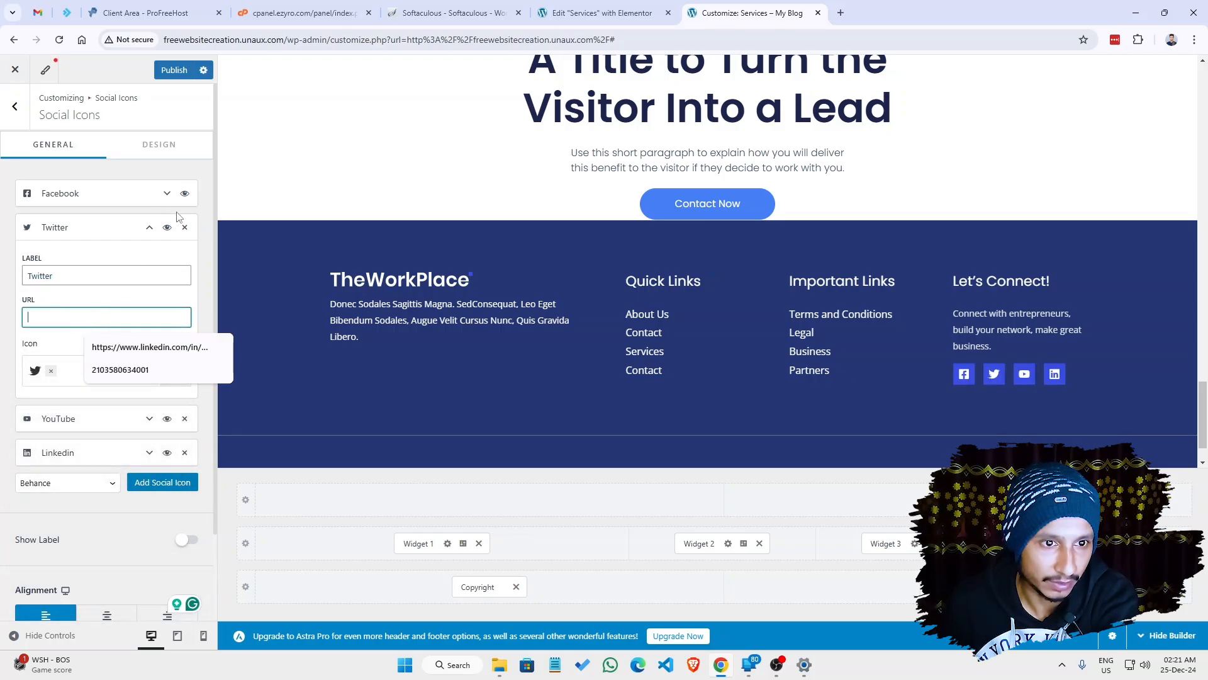
click(149, 227)
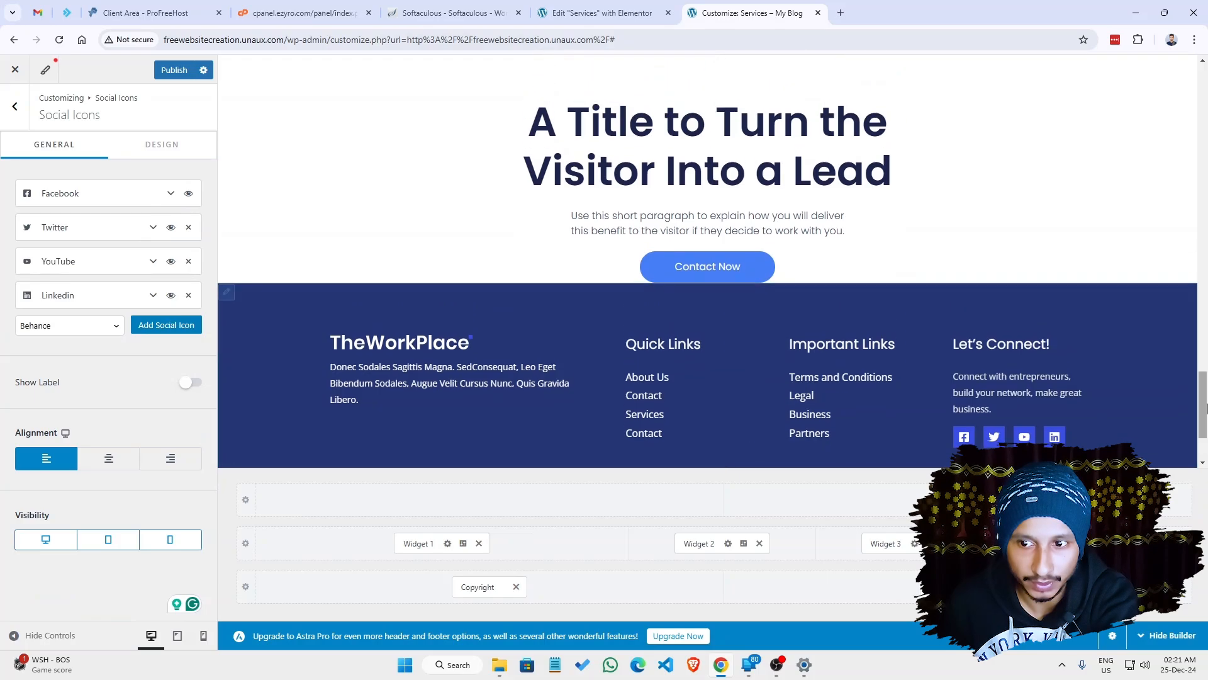
Step: Review the Services page preview from footer to header, highlight the site's domain in the address, and publish the customizations
drag(1203, 408, 1203, 454)
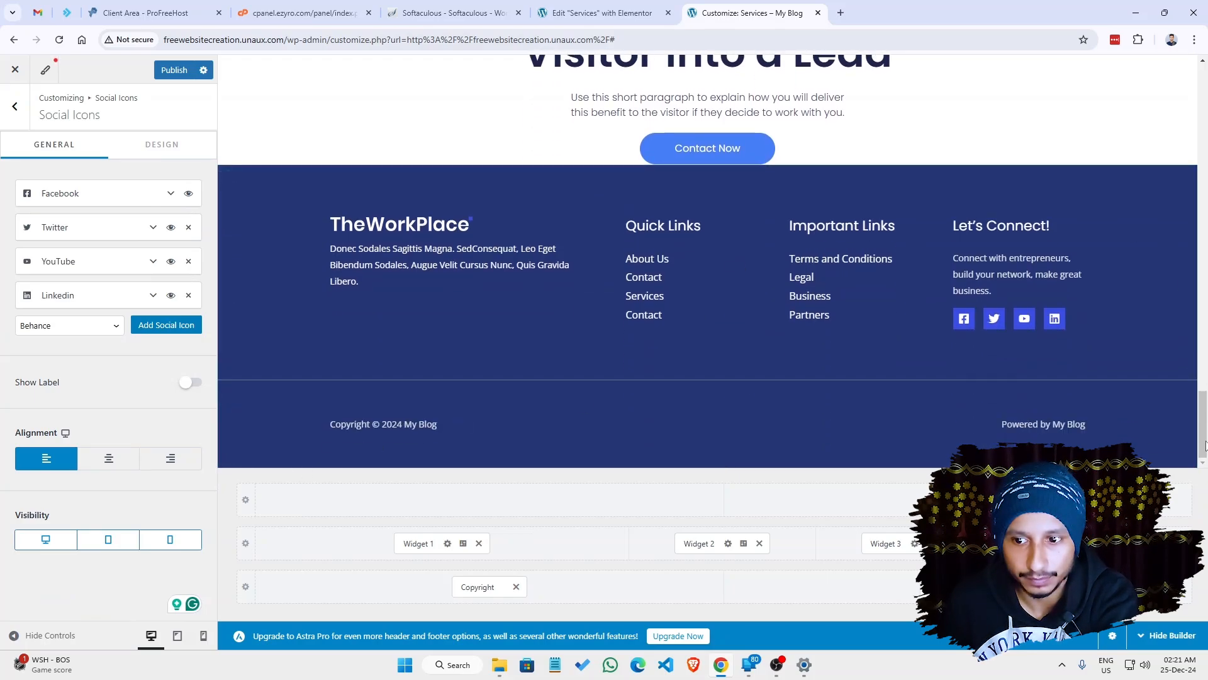
drag(1203, 437, 1204, 94)
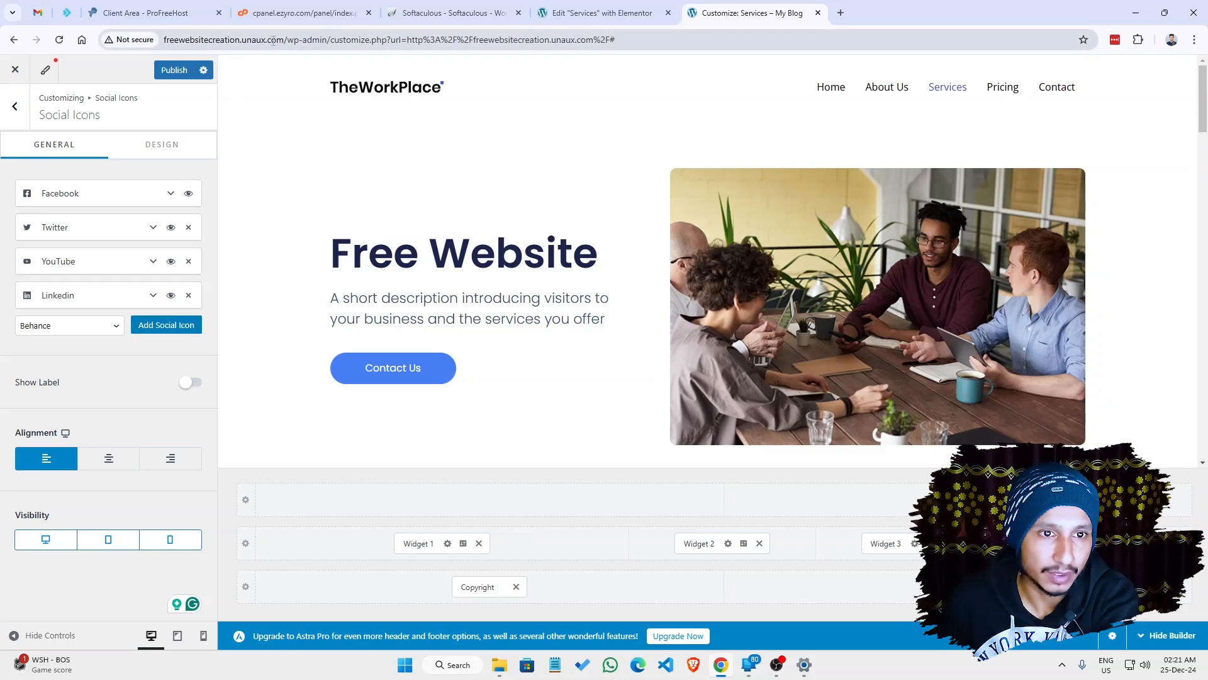
drag(287, 40, 243, 39)
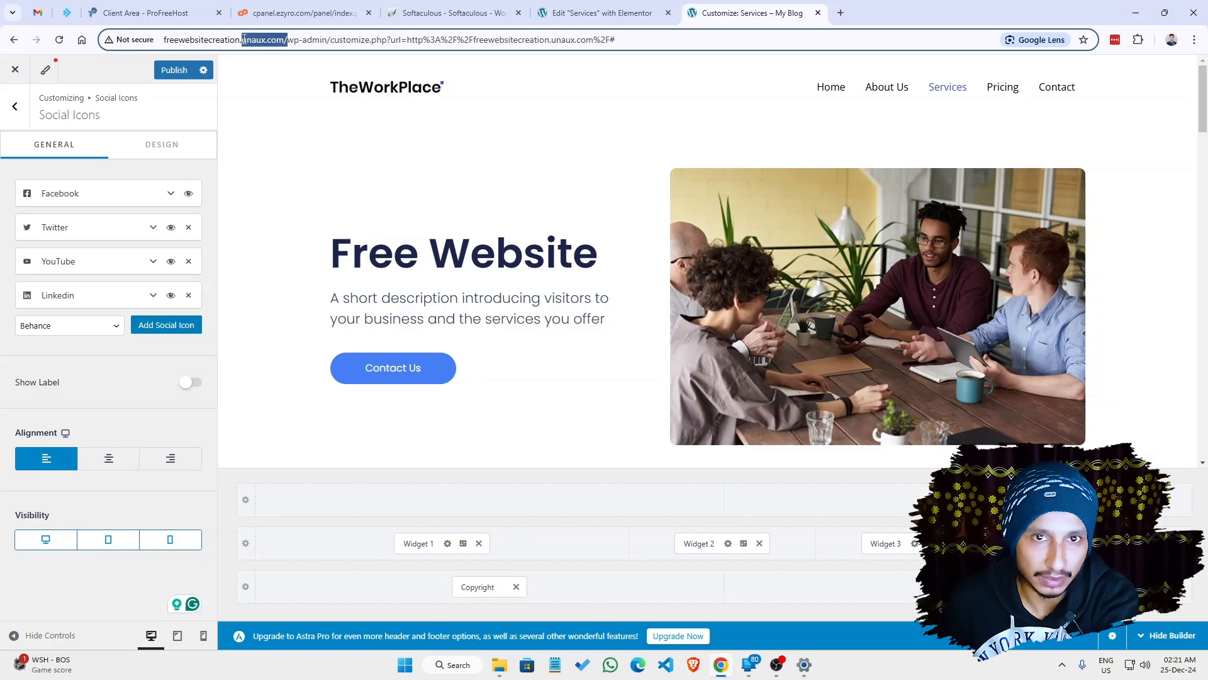
click(243, 40)
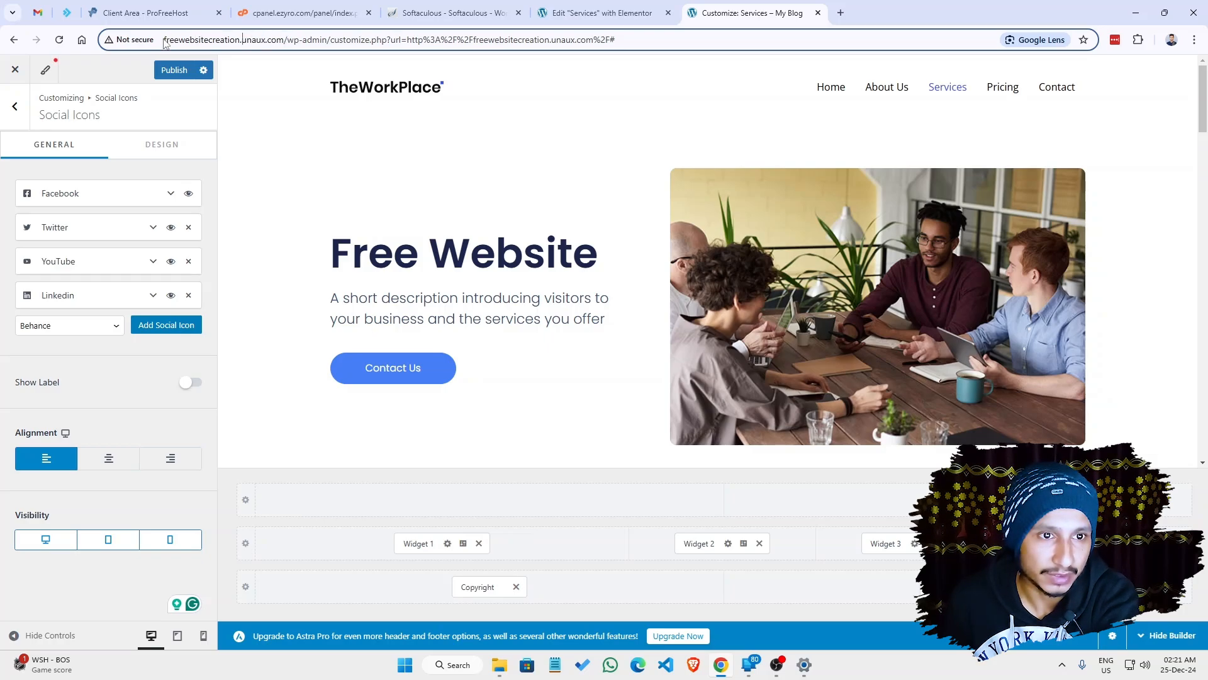
drag(285, 41, 162, 40)
click(218, 38)
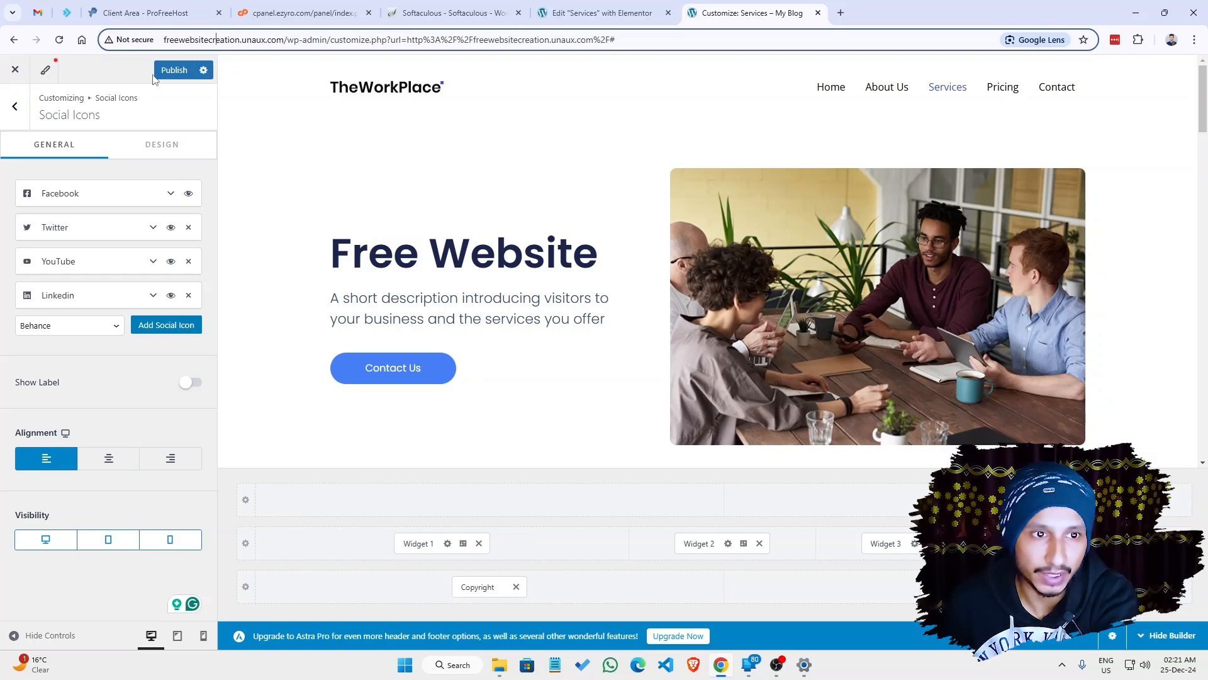
click(173, 71)
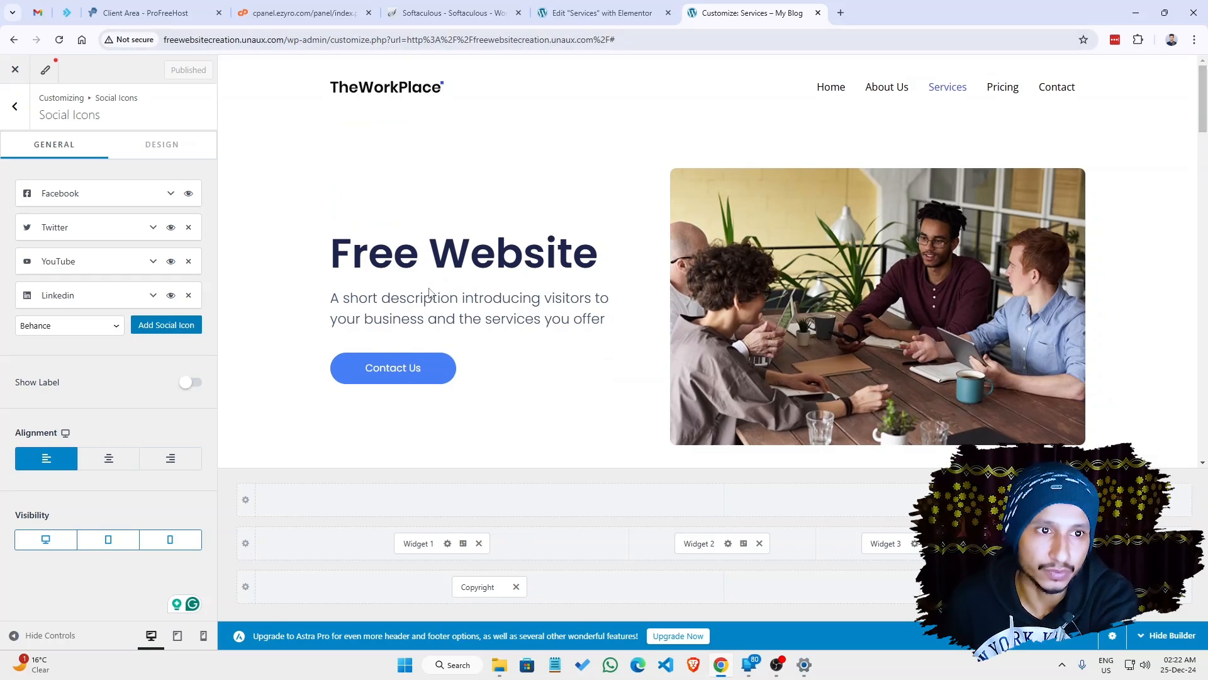
Step: Switch to the ProFreeHost client area and review the hosting account's overview details
click(157, 13)
scroll(217, 384, down, 3)
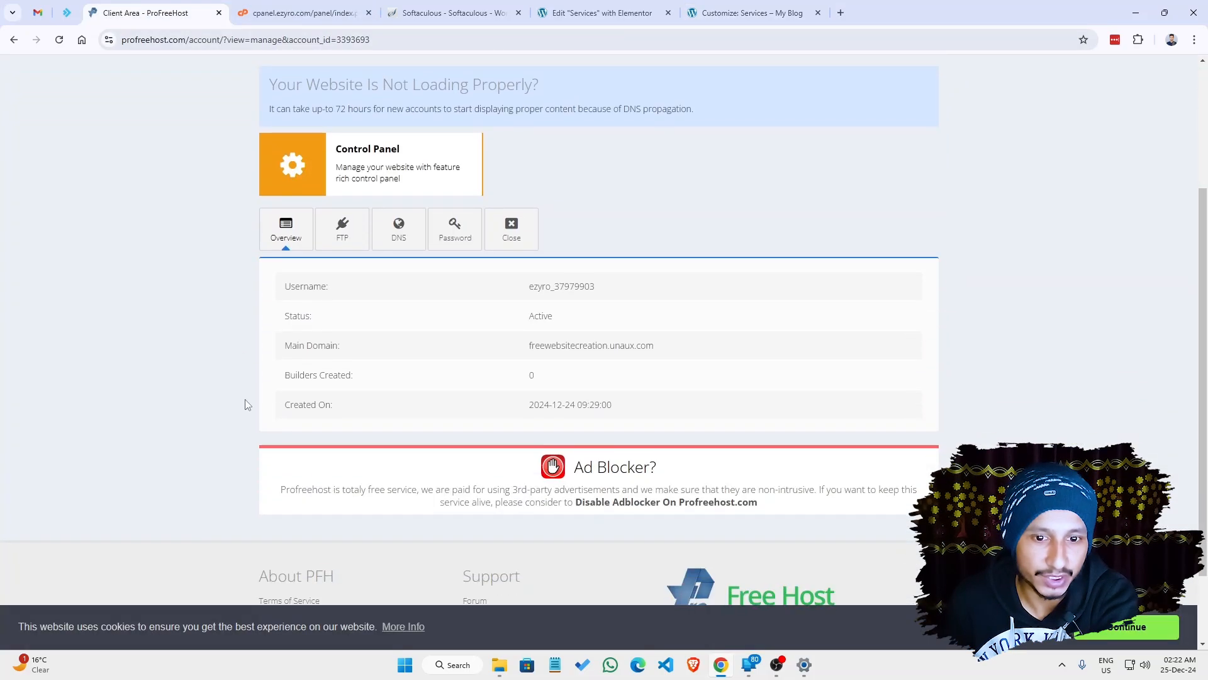
scroll(399, 350, up, 3)
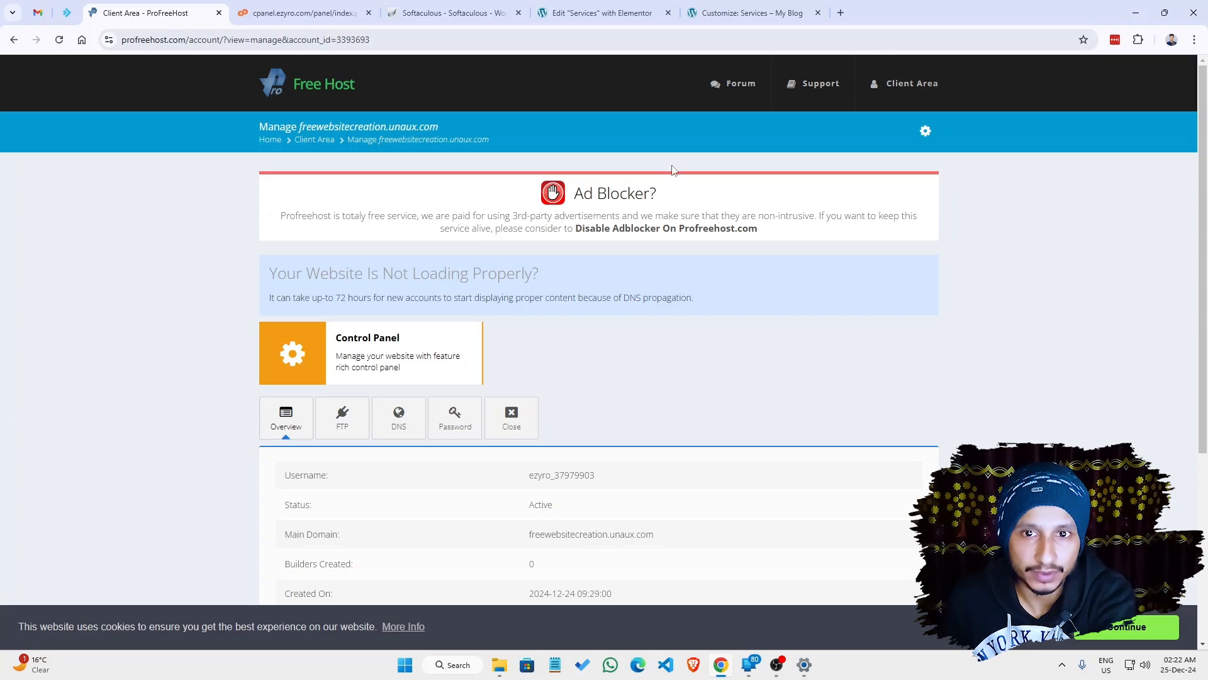
Step: Open exonhost.com in a new browser tab and go to its Domain Registration page
click(841, 12)
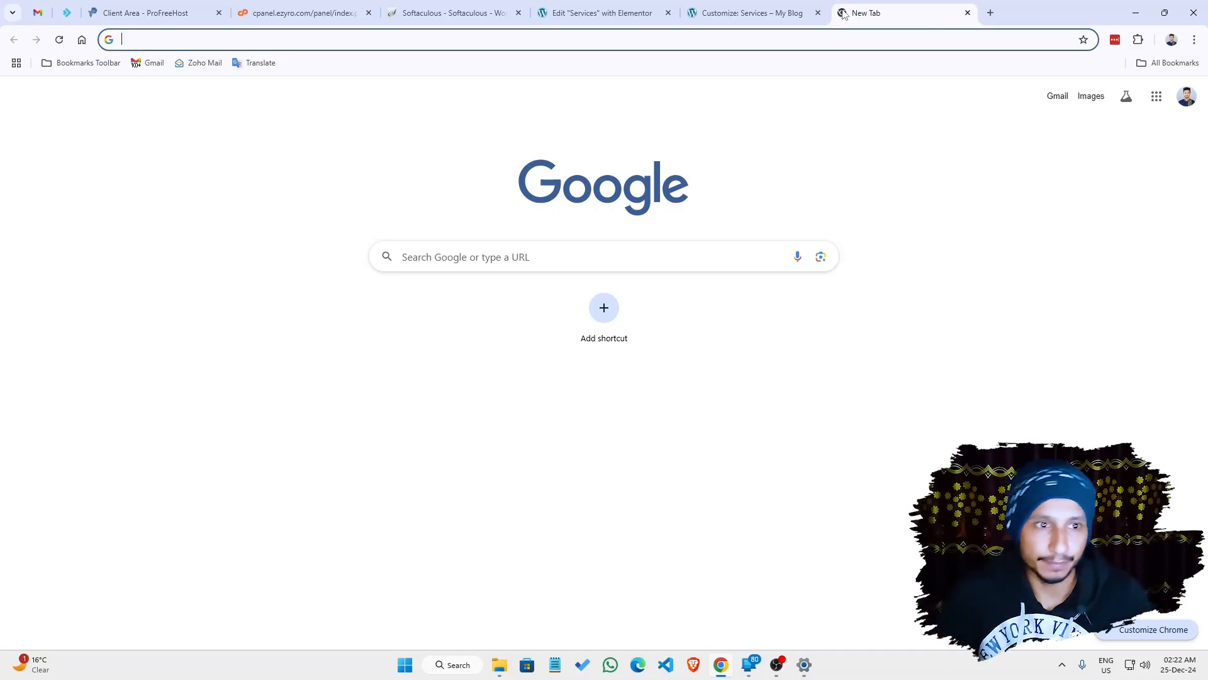
text(exonhost.com)
key(Return)
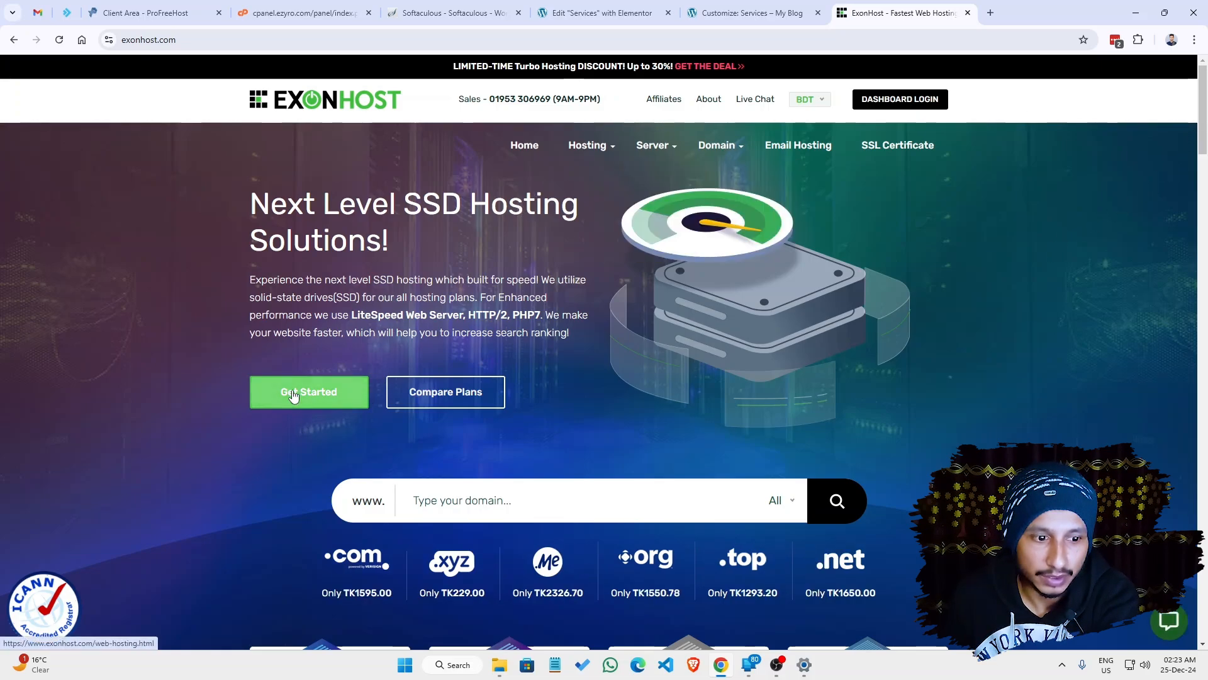
mouse_move(727, 152)
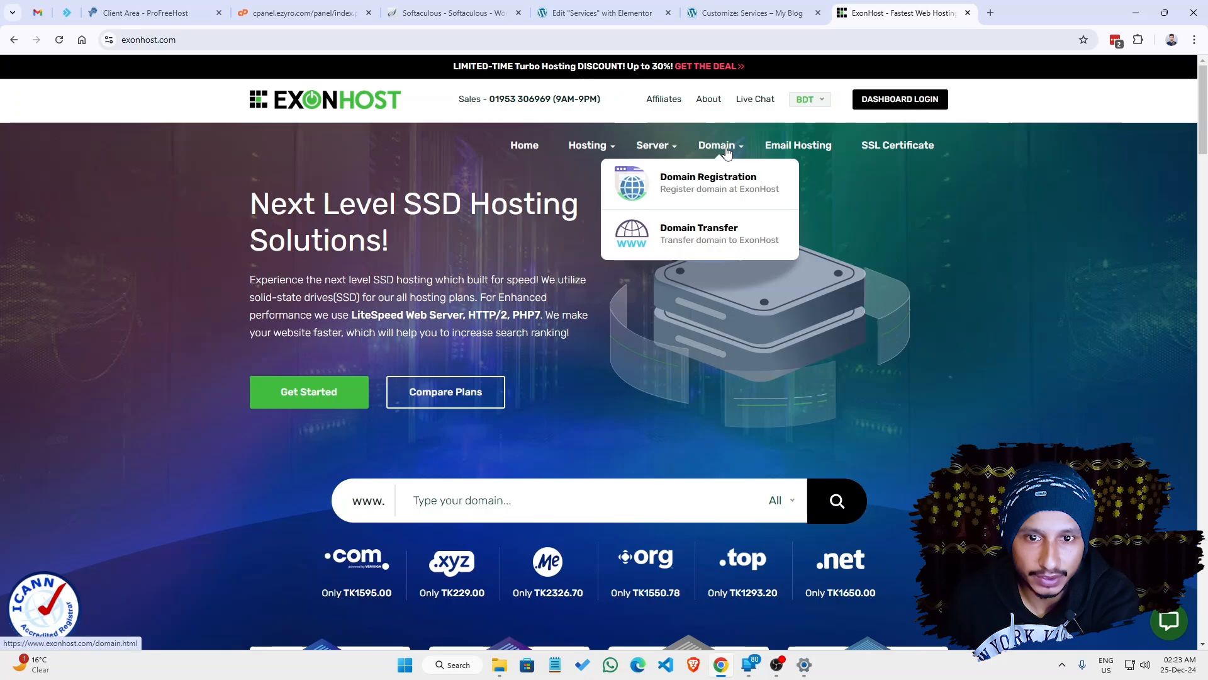
click(708, 188)
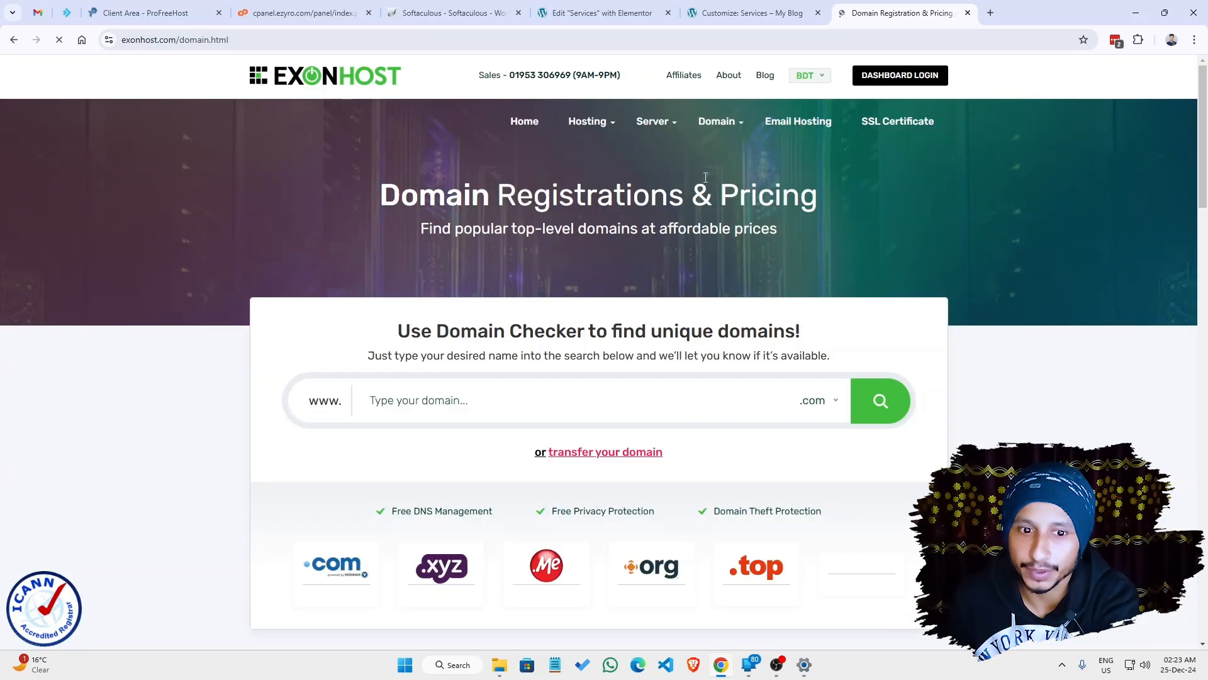
Step: Search ExonHost for the domain name freewebsitecreation and examine the .xyz option in the results
click(412, 423)
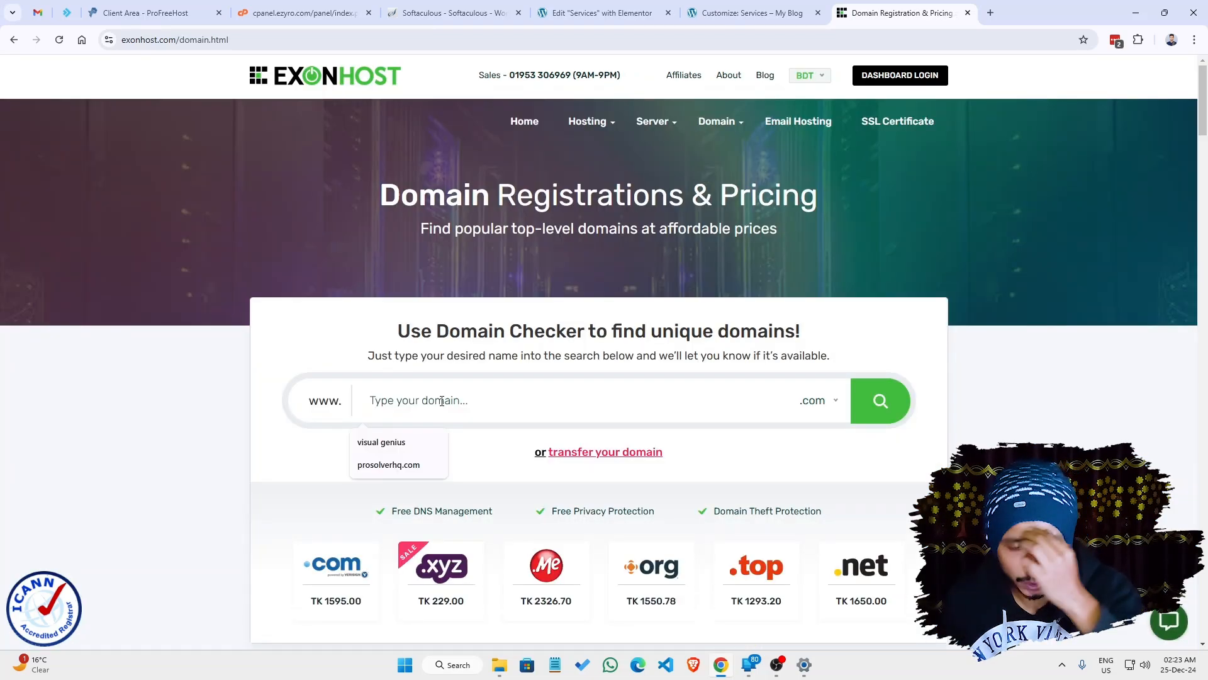
click(449, 398)
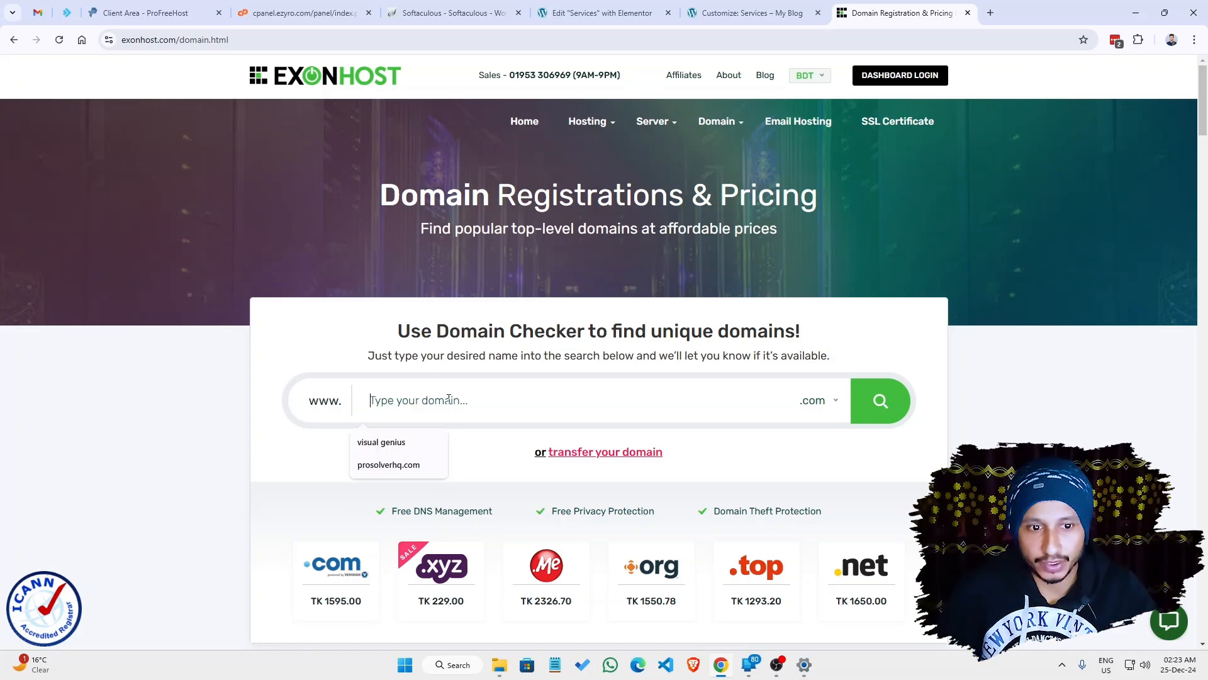
text(freewebsitecreation)
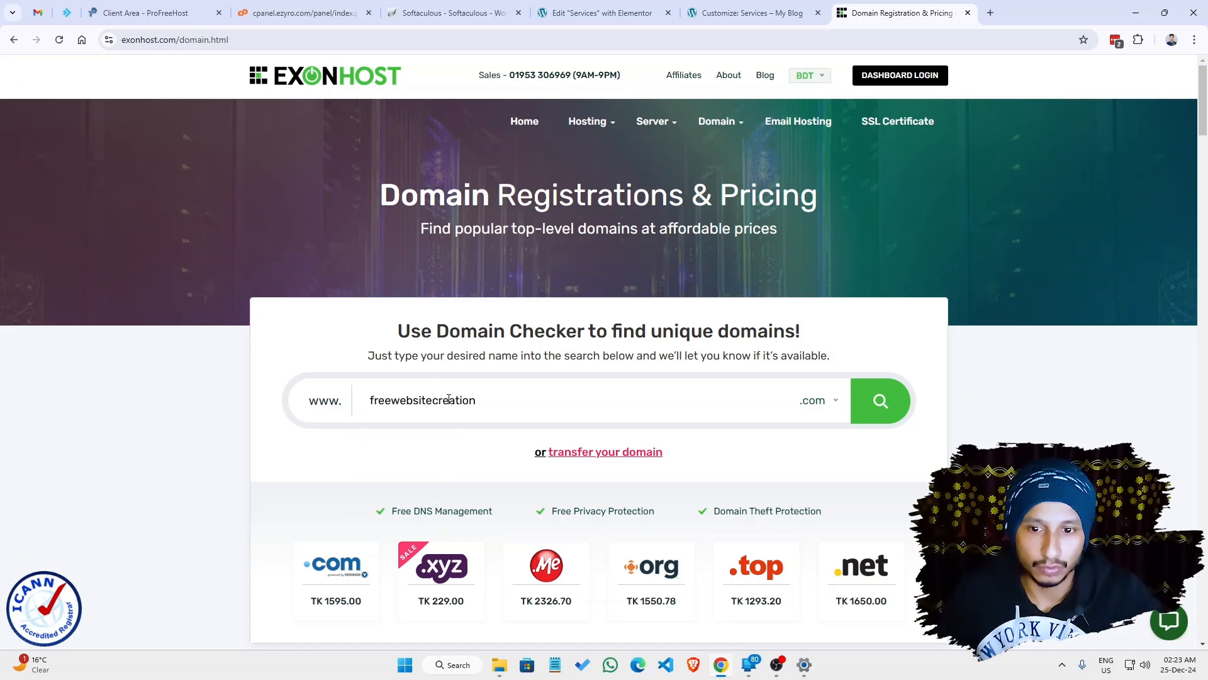
click(886, 406)
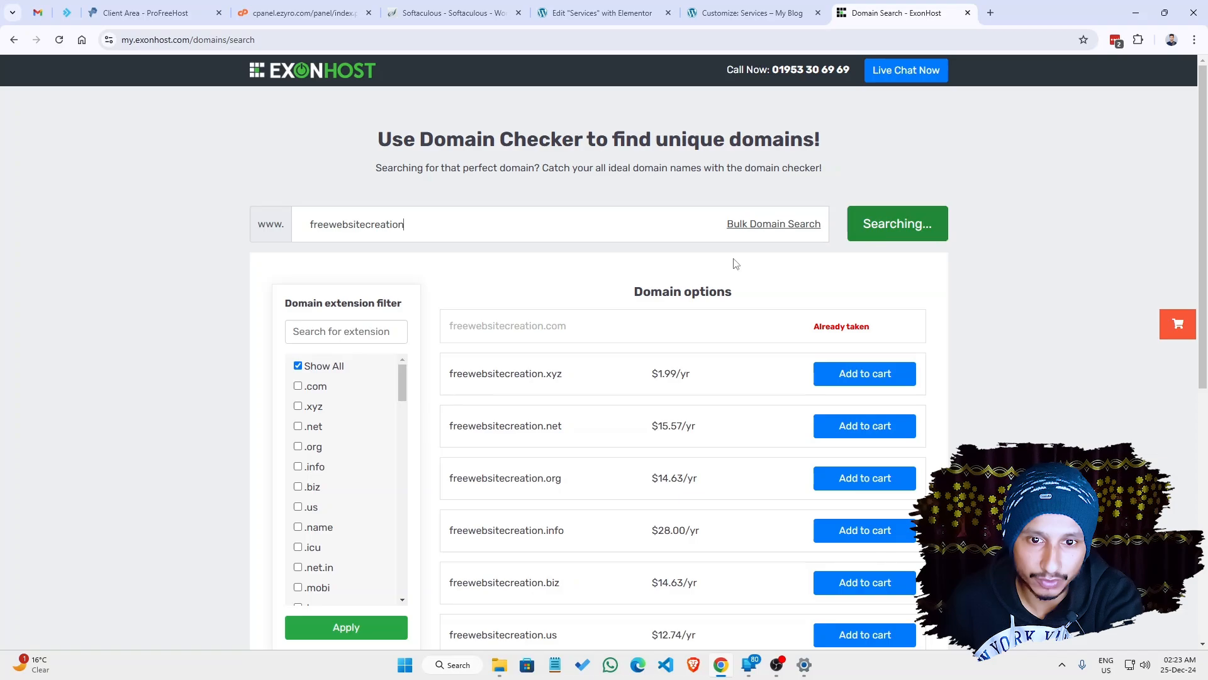
drag(445, 374, 590, 386)
click(445, 381)
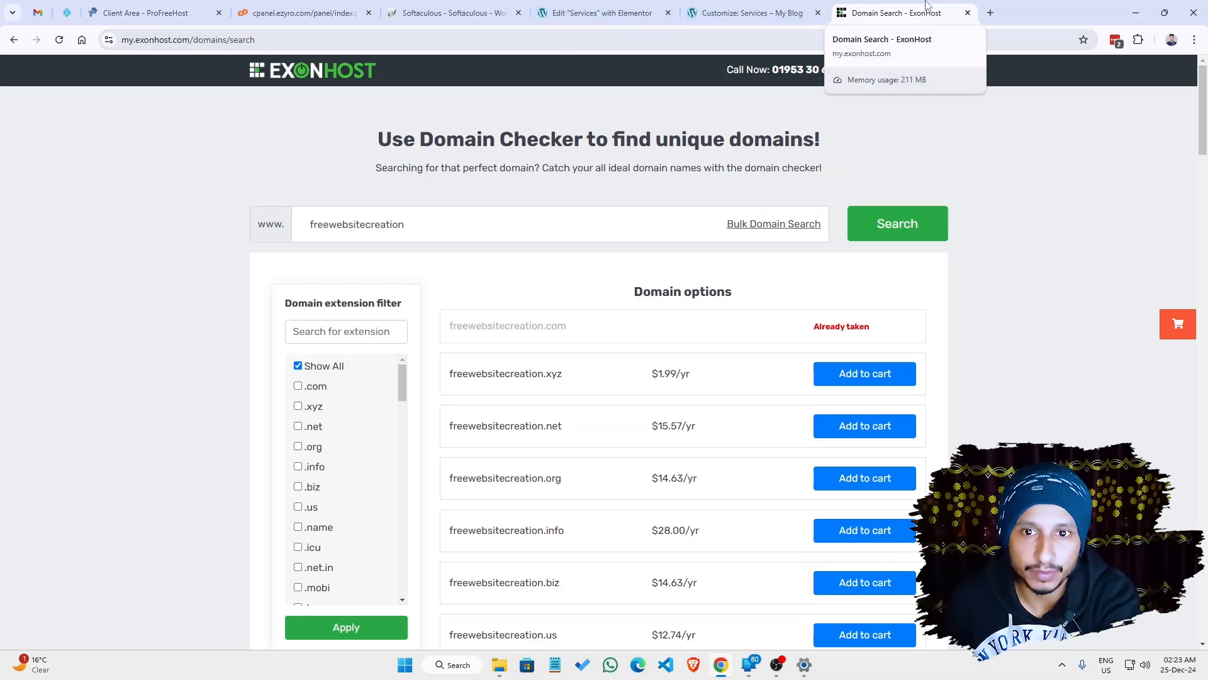
Step: Revisit the Services page in the Elementor editor and return to the site customizer
click(594, 12)
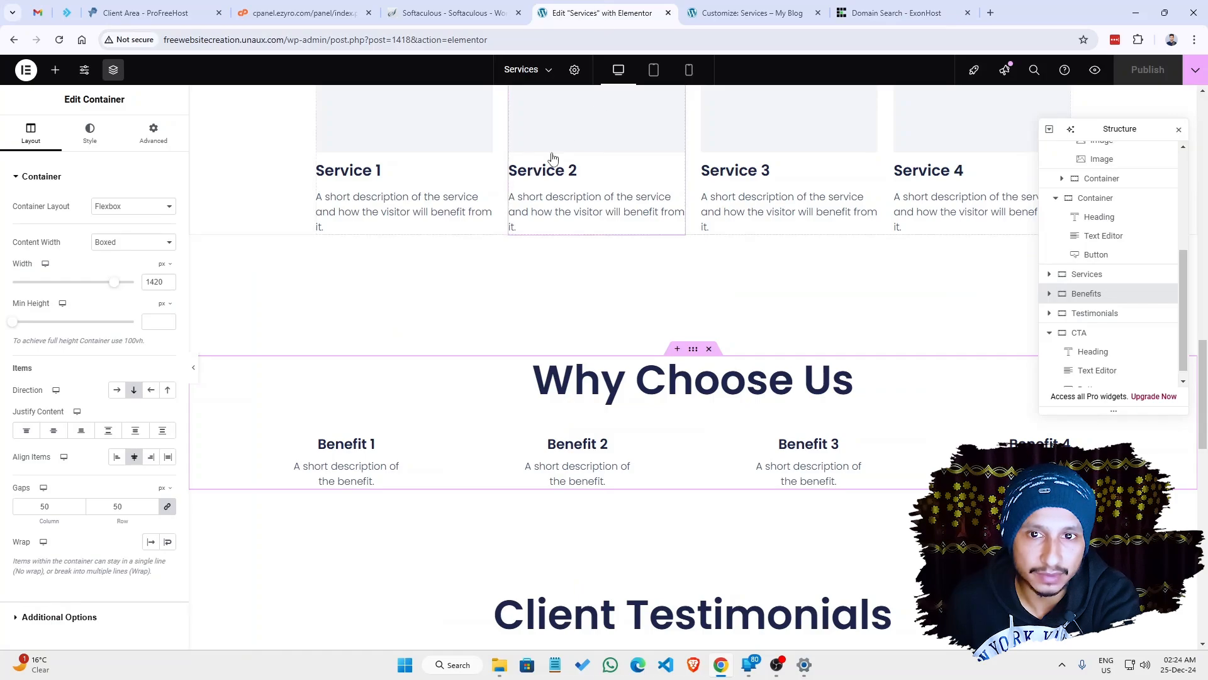
click(719, 13)
click(580, 13)
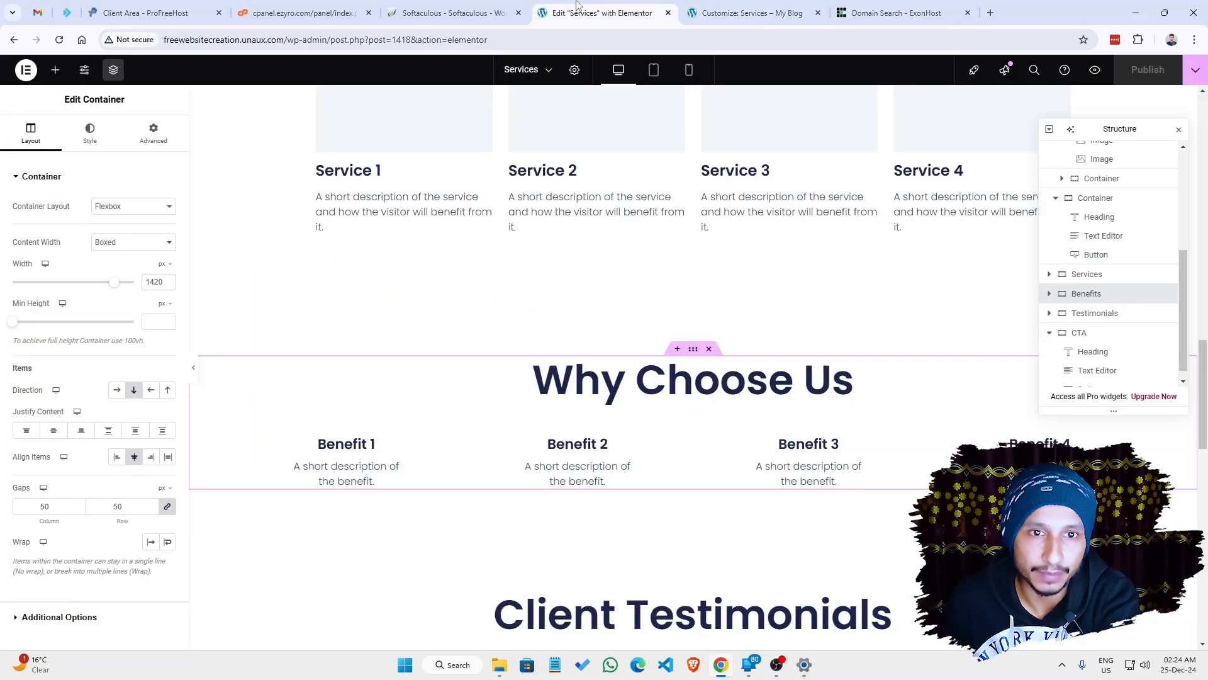
click(762, 7)
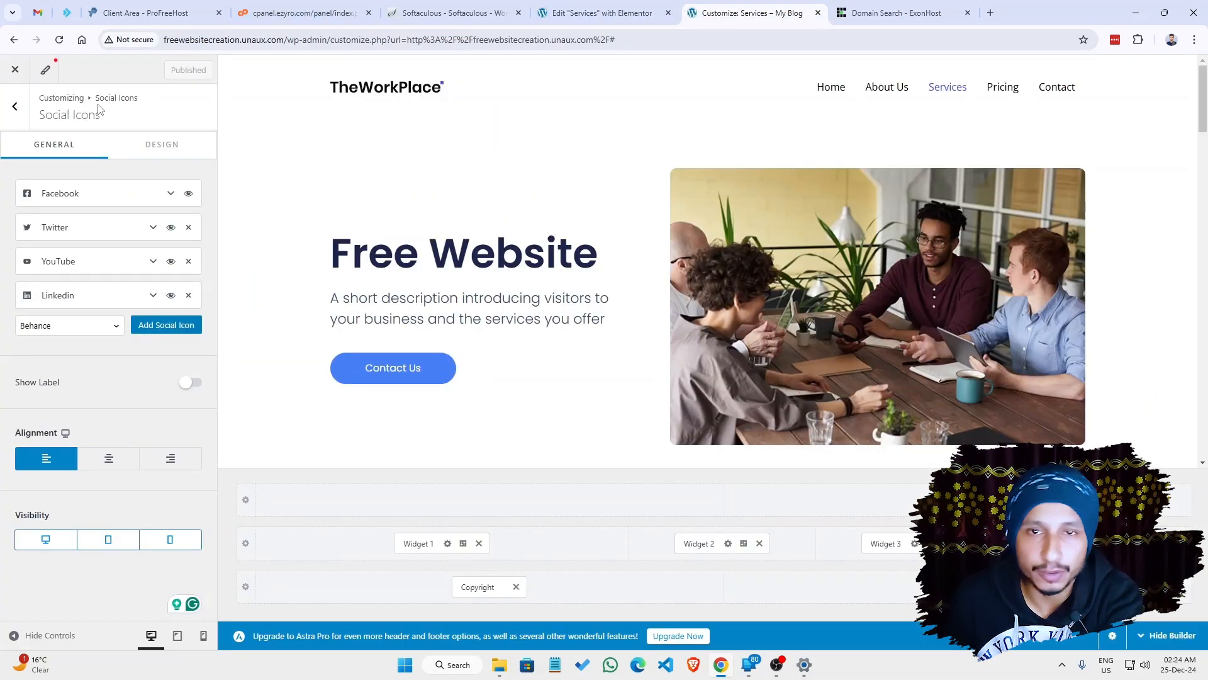